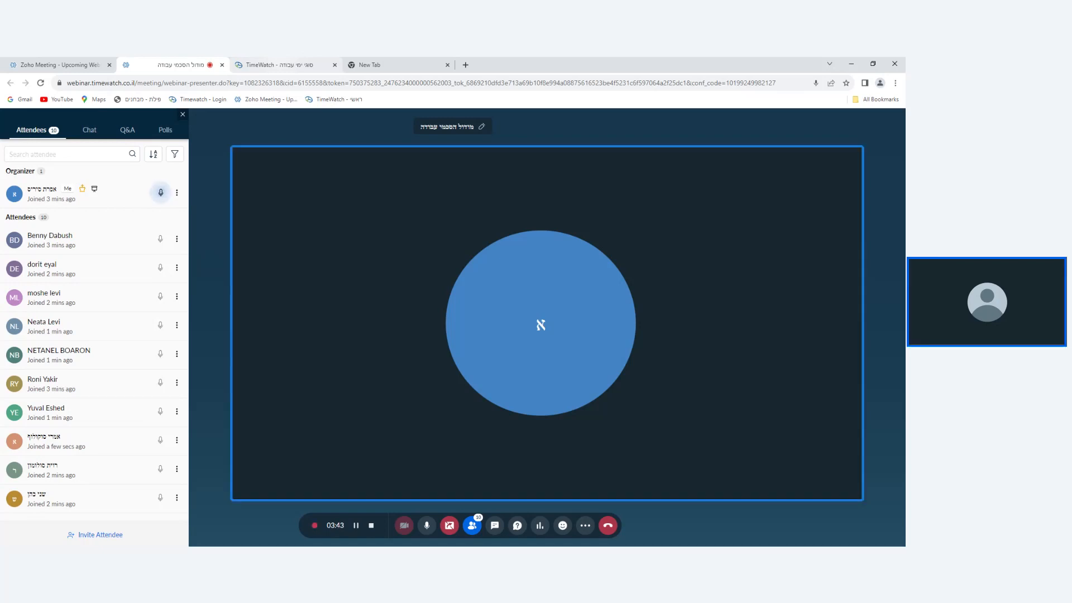
Switch to TimeWatch and open the work days page (ימי עבודה) of the work agreements module.
click(278, 63)
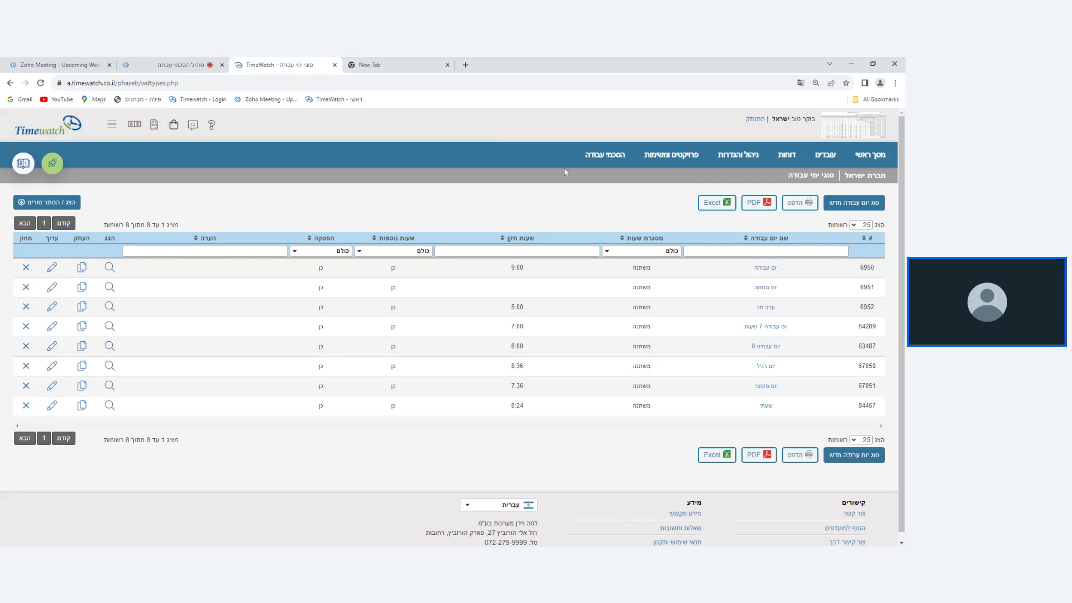
mouse_move(628, 165)
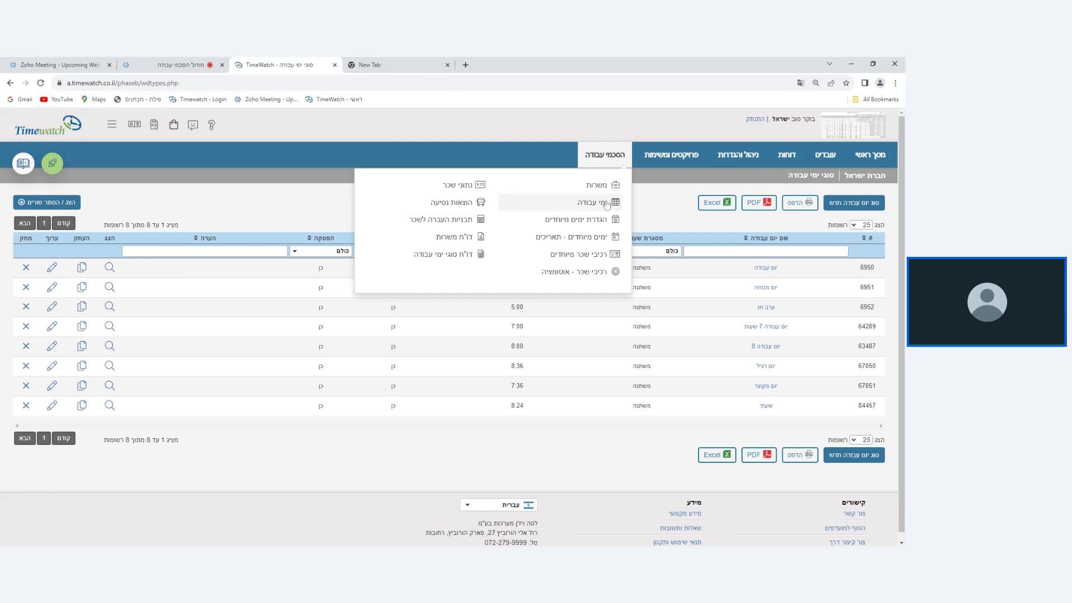
click(606, 204)
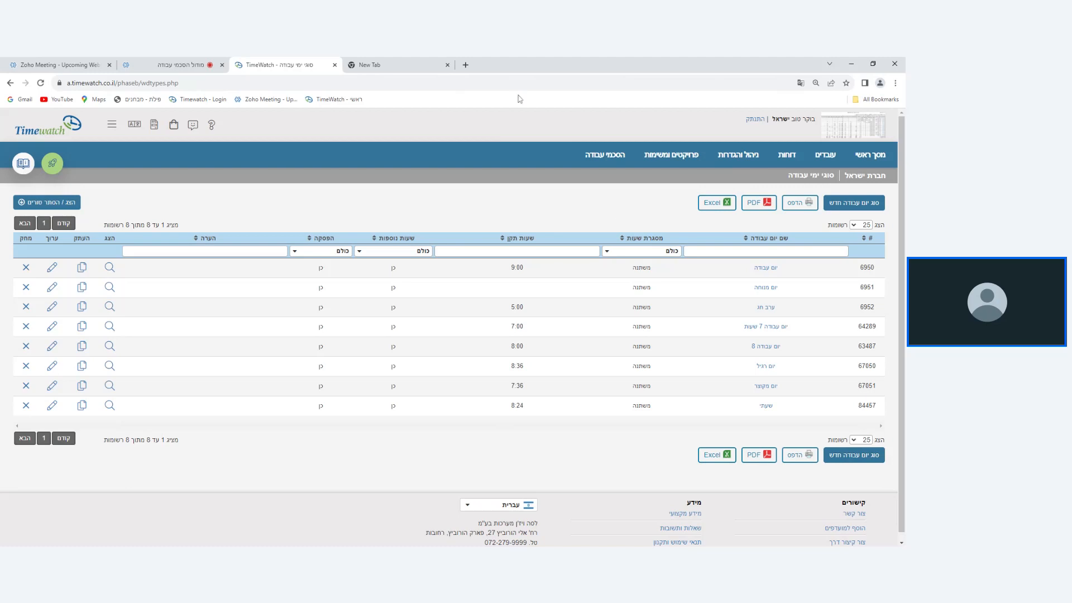
click(179, 60)
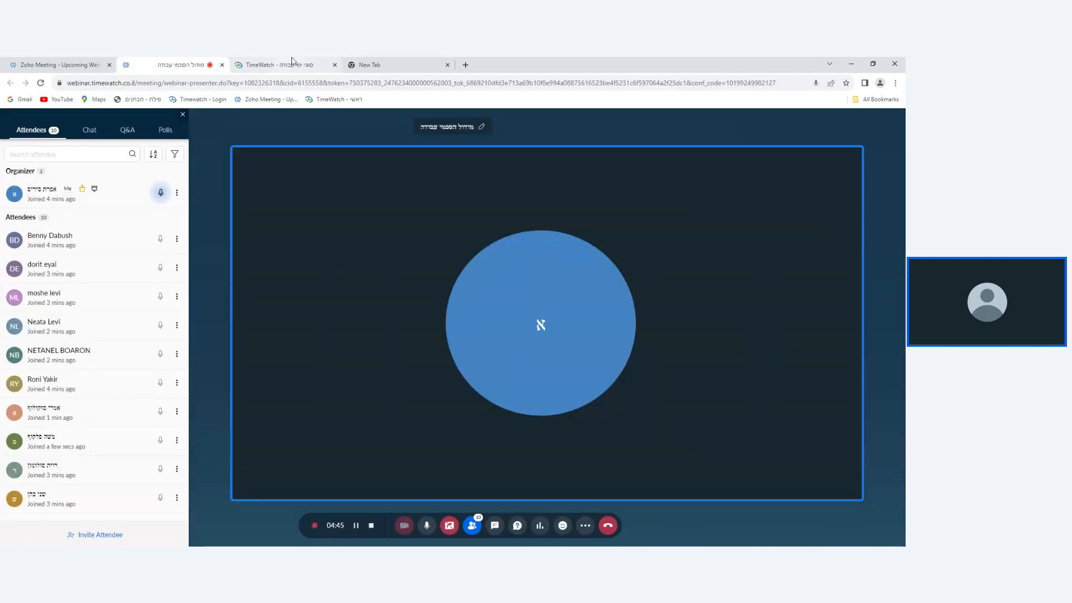
click(296, 64)
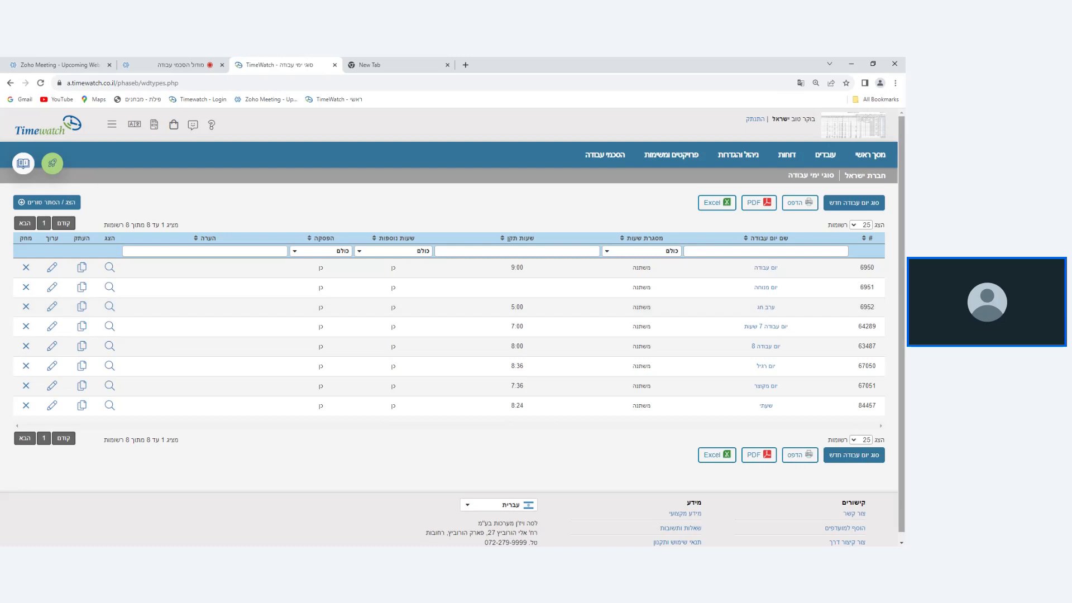
Start a new work day type and name it "יום עבודה 6 עם ש.נ".
click(857, 202)
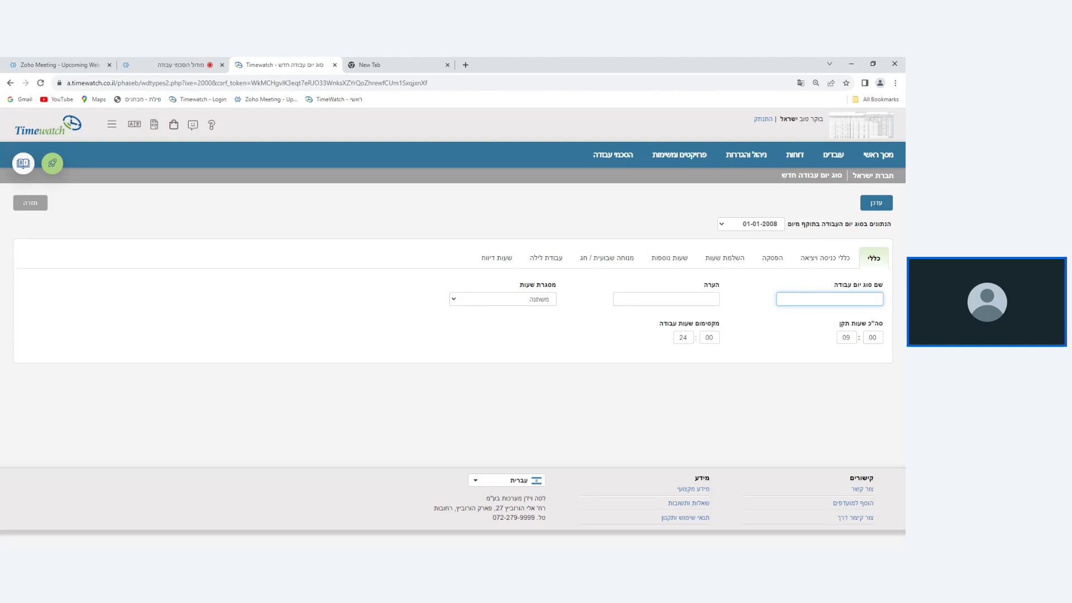
text(יום עבודה 6)
text(עם ש.ו)
key(Tab)
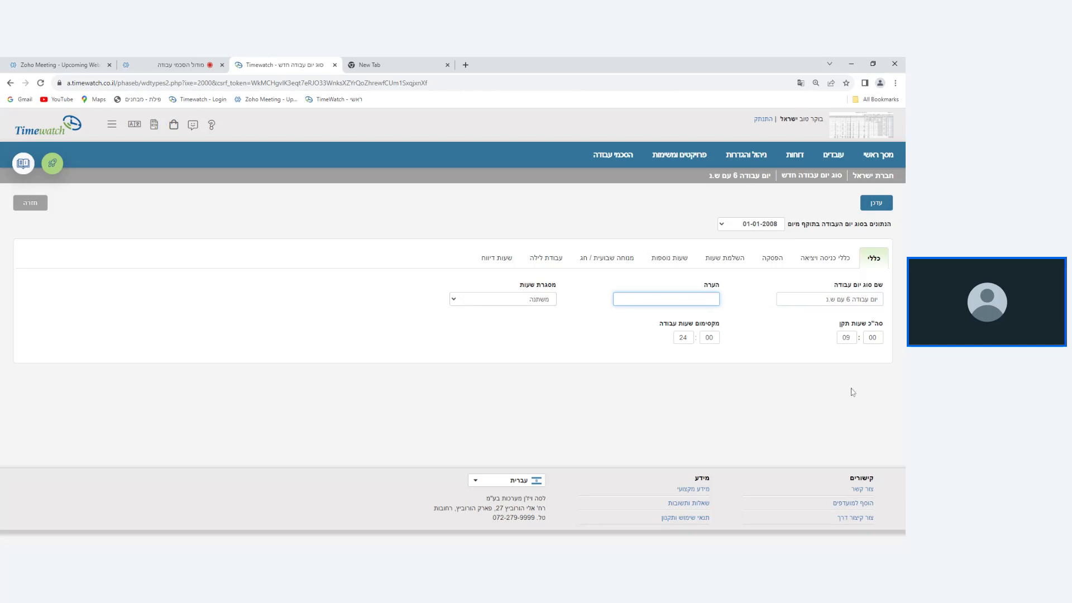
Set the day type's hours framework to fixed (קבועה) with a work end time of 16:00.
click(850, 337)
double_click(846, 337)
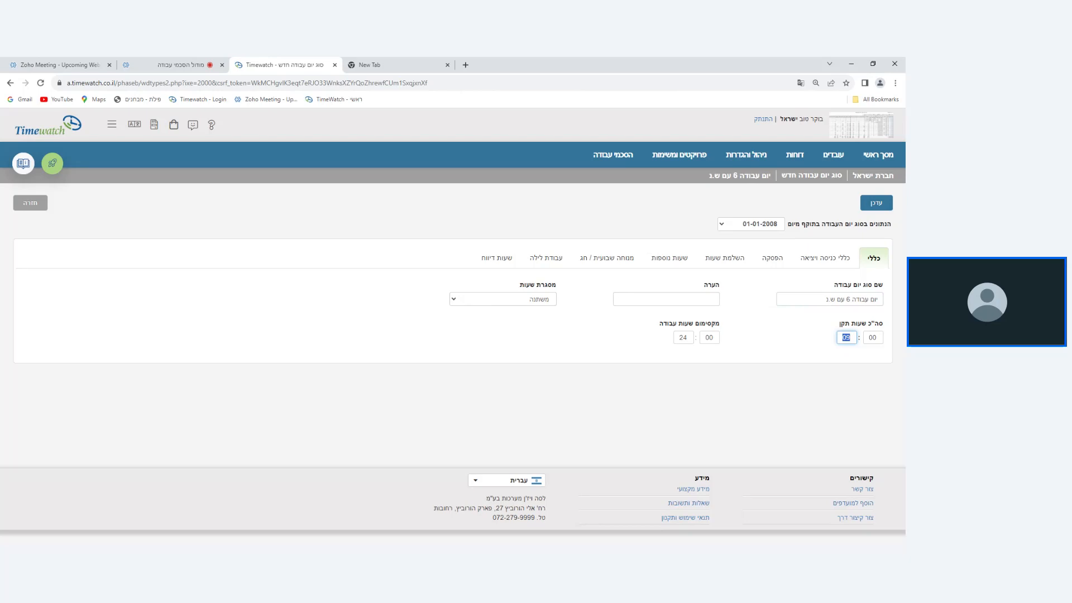
click(522, 303)
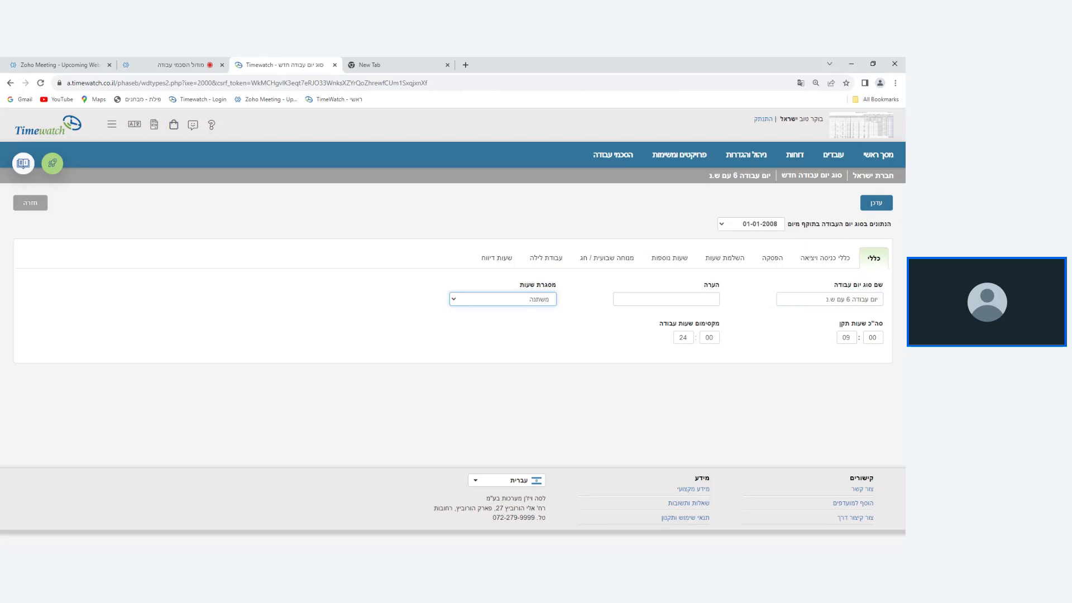
click(525, 316)
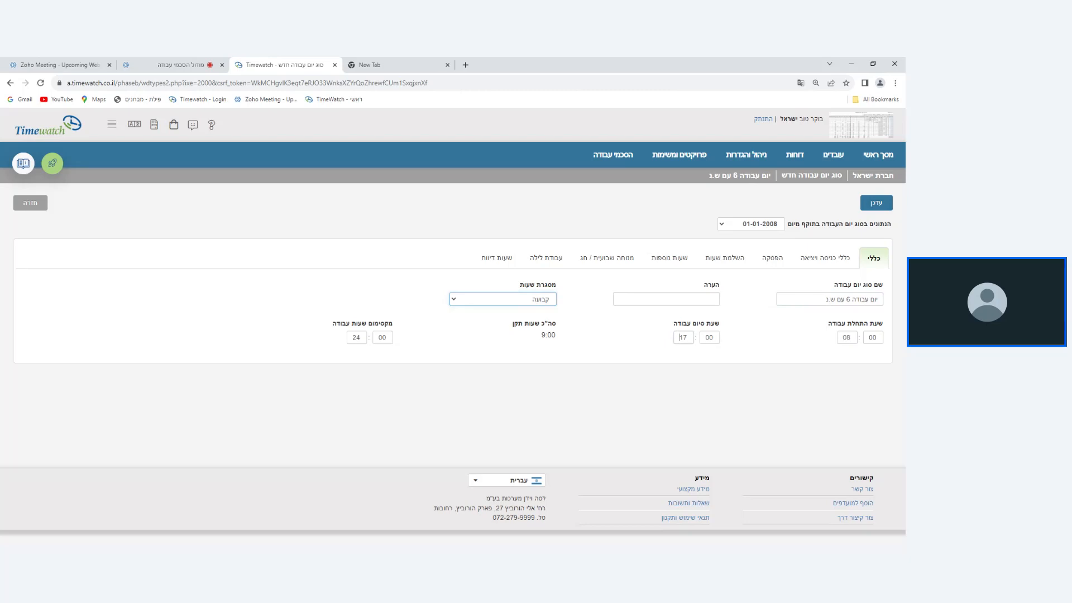
double_click(680, 337)
text(16)
key(Tab)
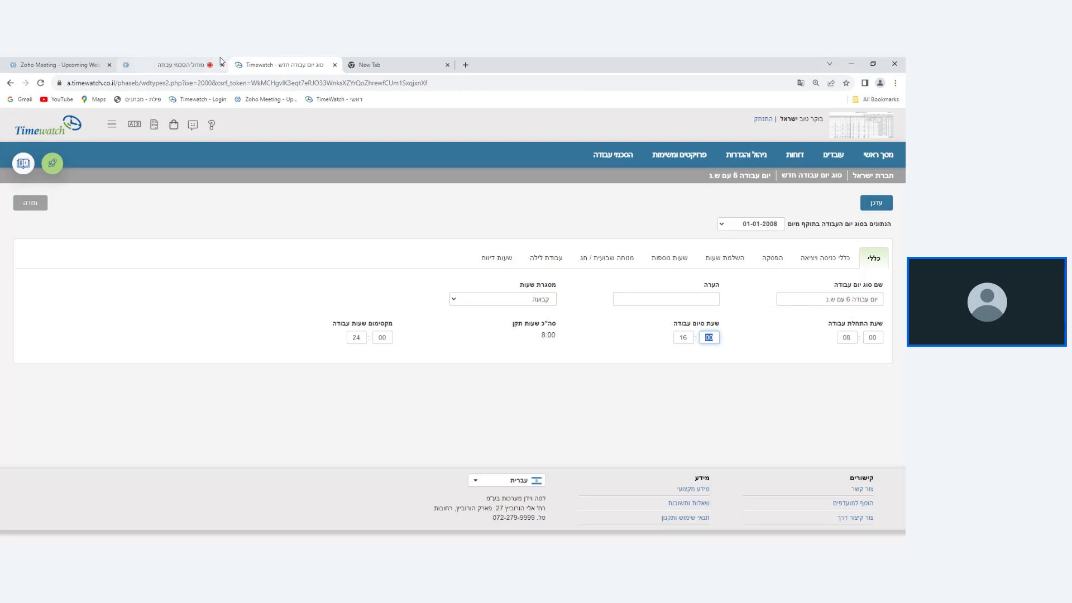
click(202, 62)
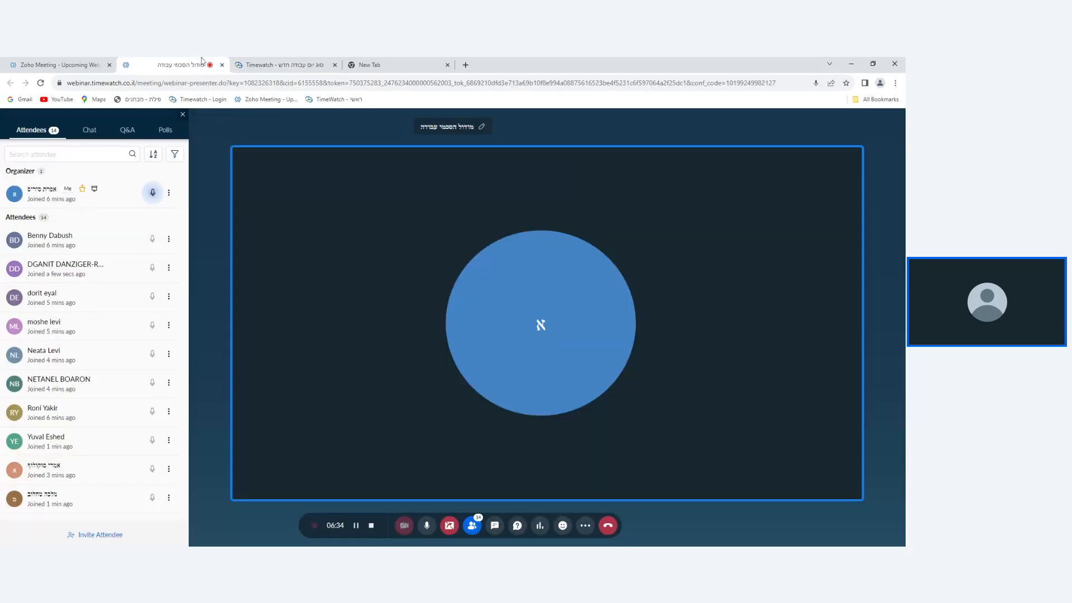
click(278, 65)
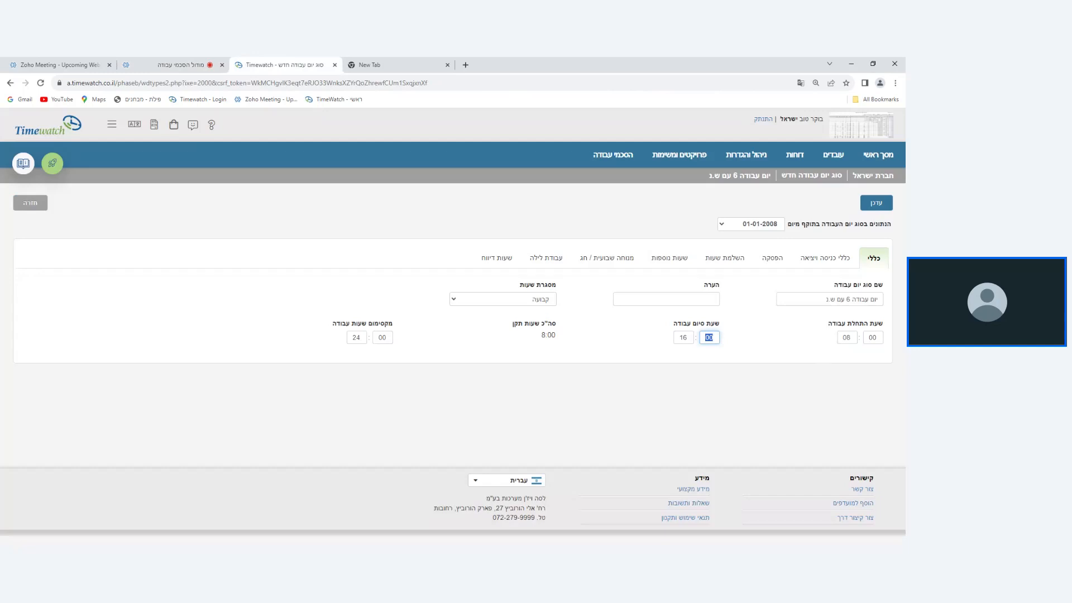
Set the hours framework back to variable (משתנה) and the maximum work hours to 12.
click(533, 305)
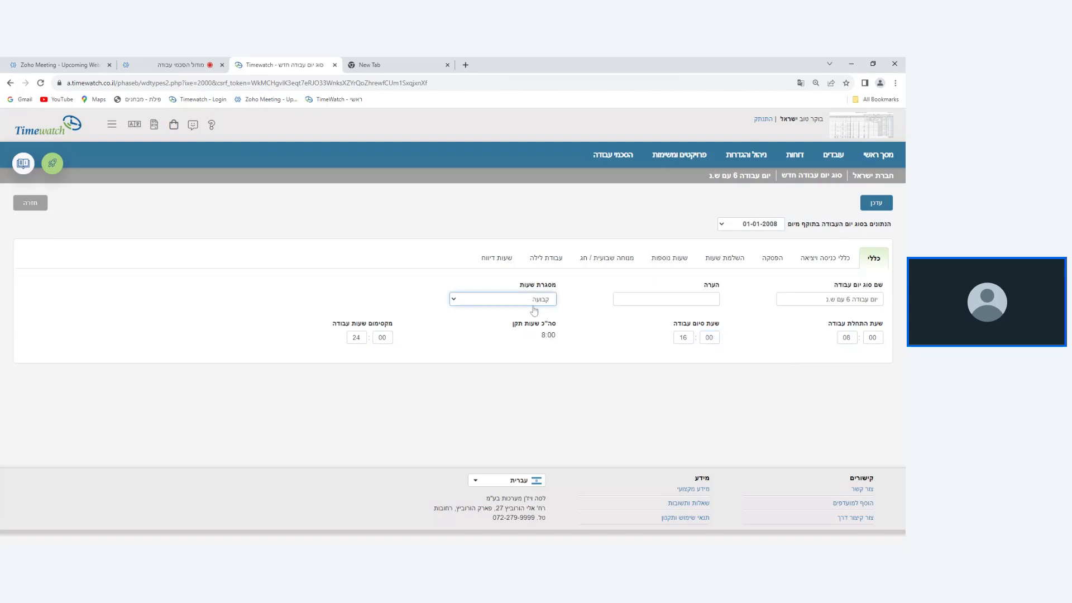
click(535, 320)
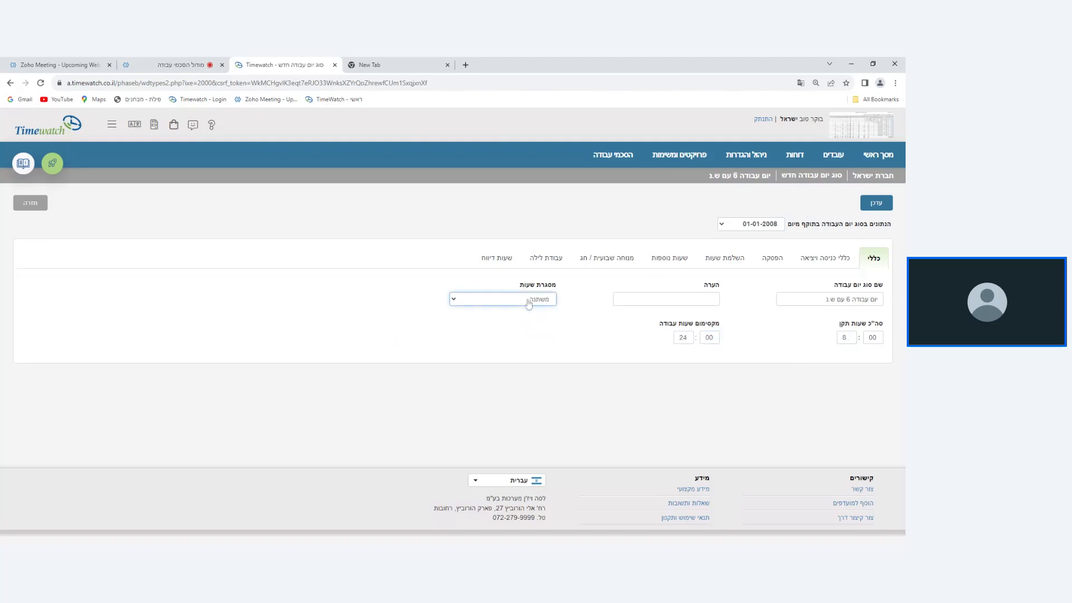
click(680, 337)
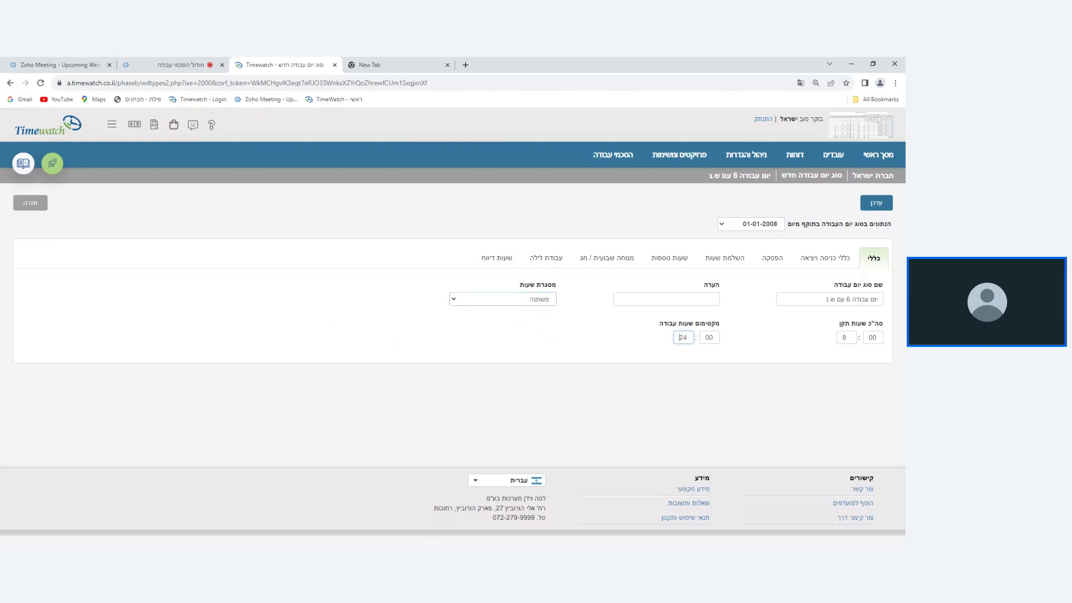
double_click(680, 338)
text(12)
In the entry and exit rules, leave entry before 08:00 and exit after 18:00 unpaid.
click(825, 258)
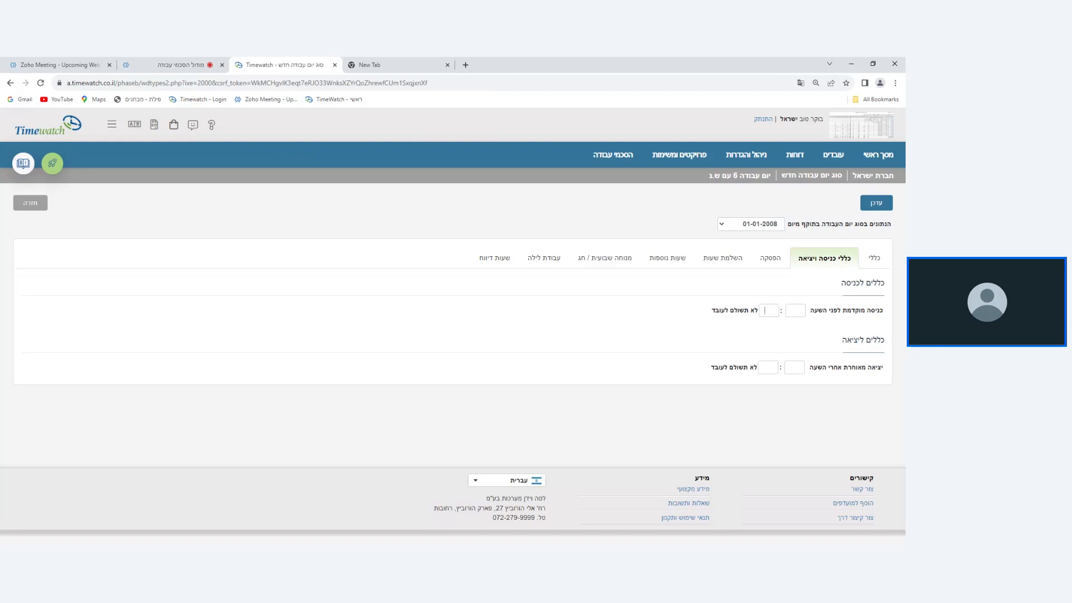
click(765, 310)
text(08)
text(00)
text(1800)
Compare the entry and exit rules offered under the fixed and the variable hours framework.
click(873, 258)
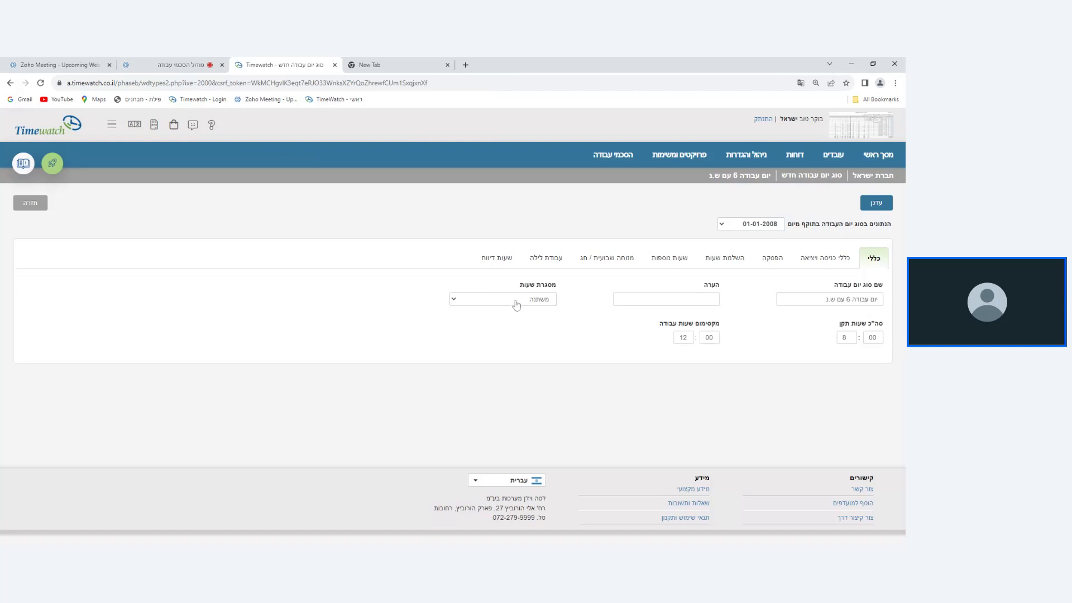
click(825, 258)
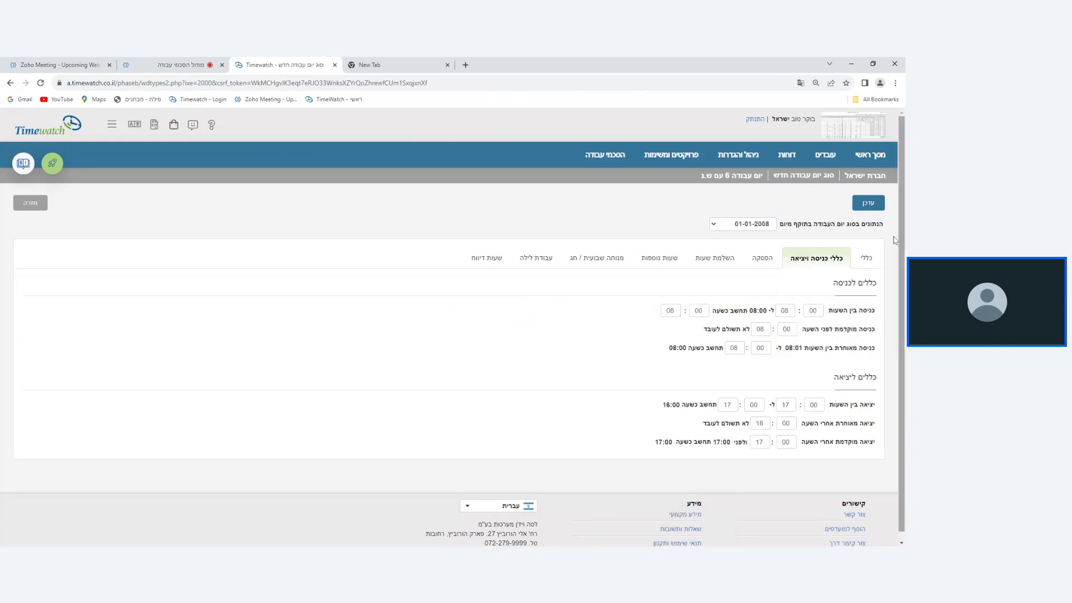
click(865, 256)
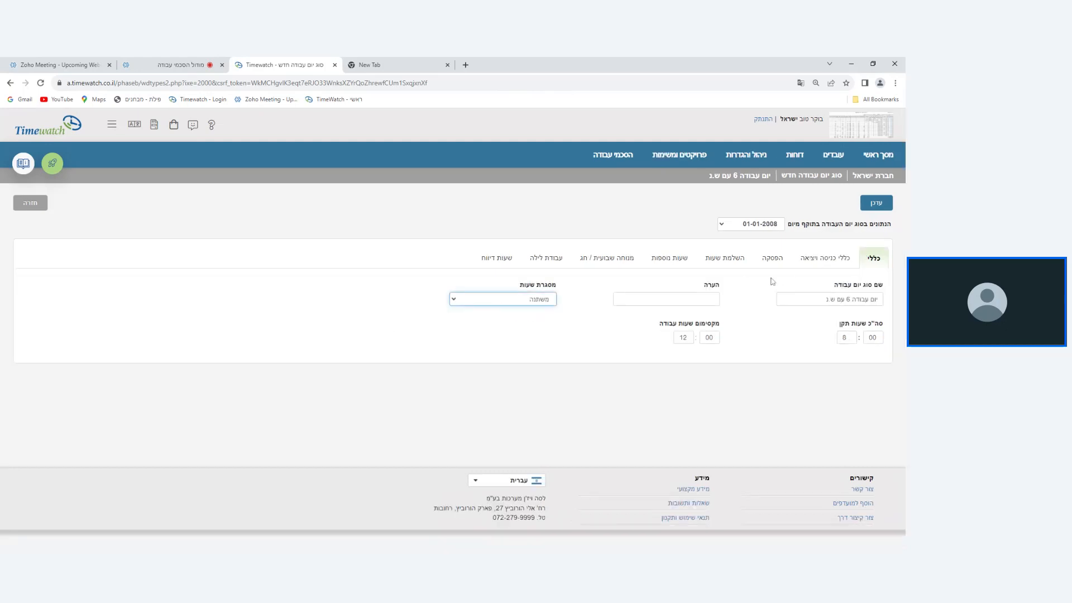
click(805, 269)
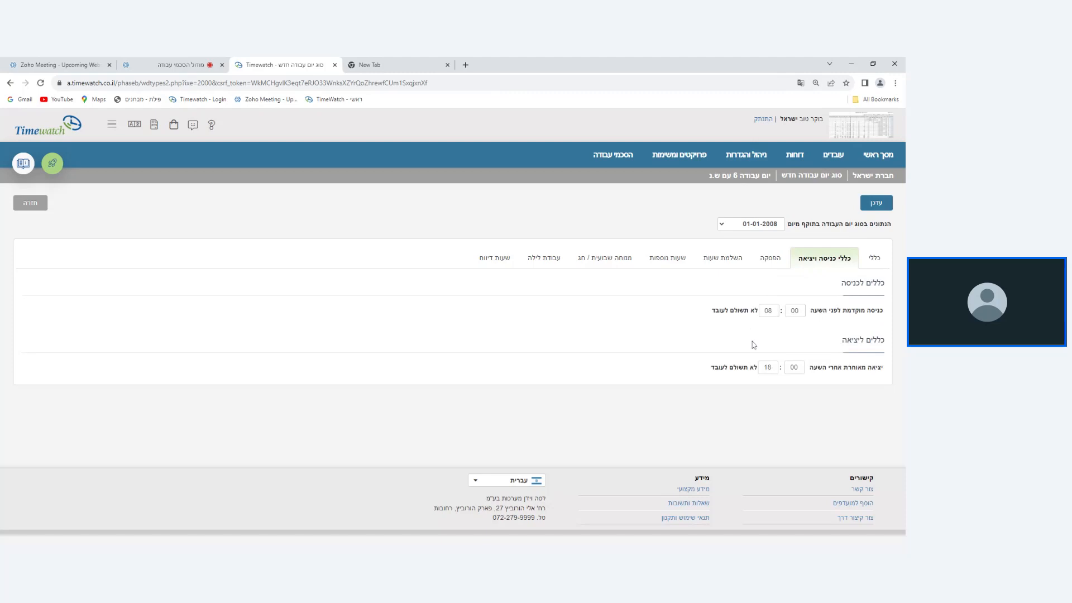
Clear the early-entry and late-exit times from the entry and exit rules.
double_click(769, 310)
key(BackSpace)
key(Tab)
key(BackSpace)
key(Tab)
key(BackSpace)
key(Tab)
key(BackSpace)
click(193, 62)
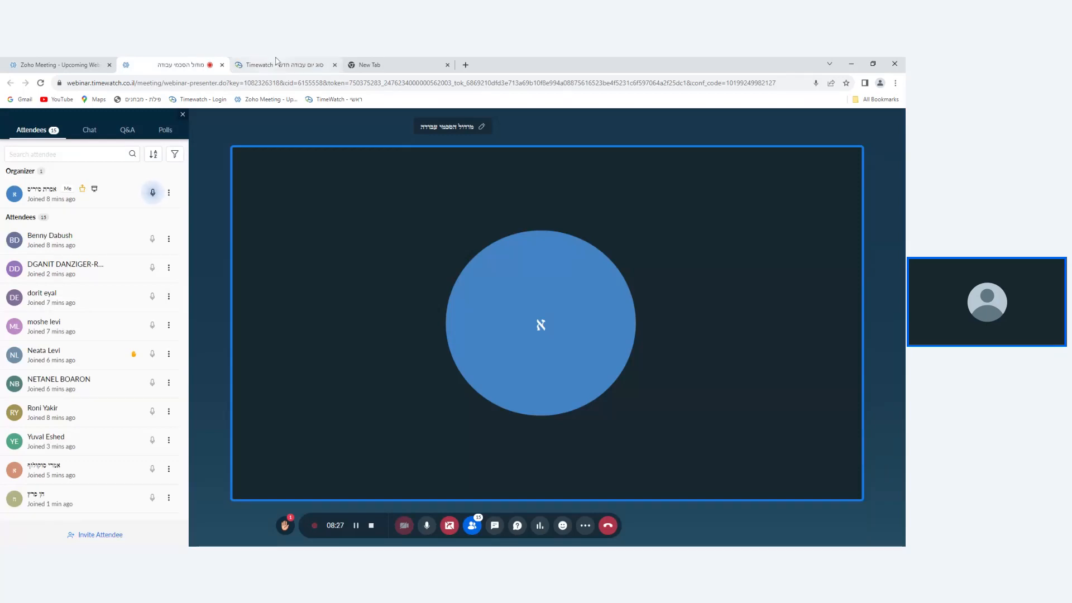
click(295, 62)
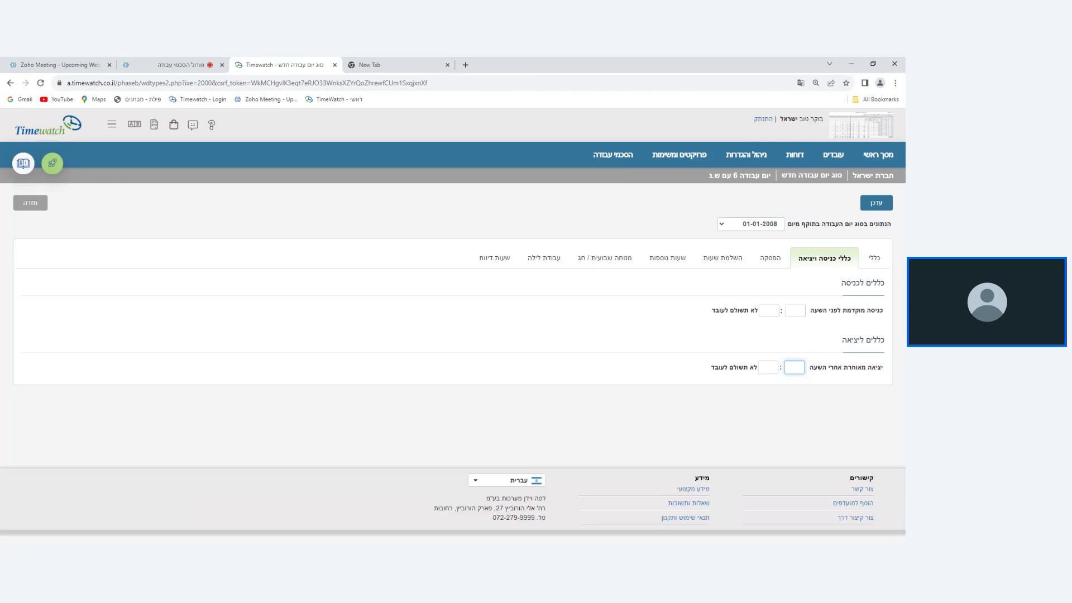
Charge the break to the employee (העובד) and set its duration to 60 minutes.
click(768, 269)
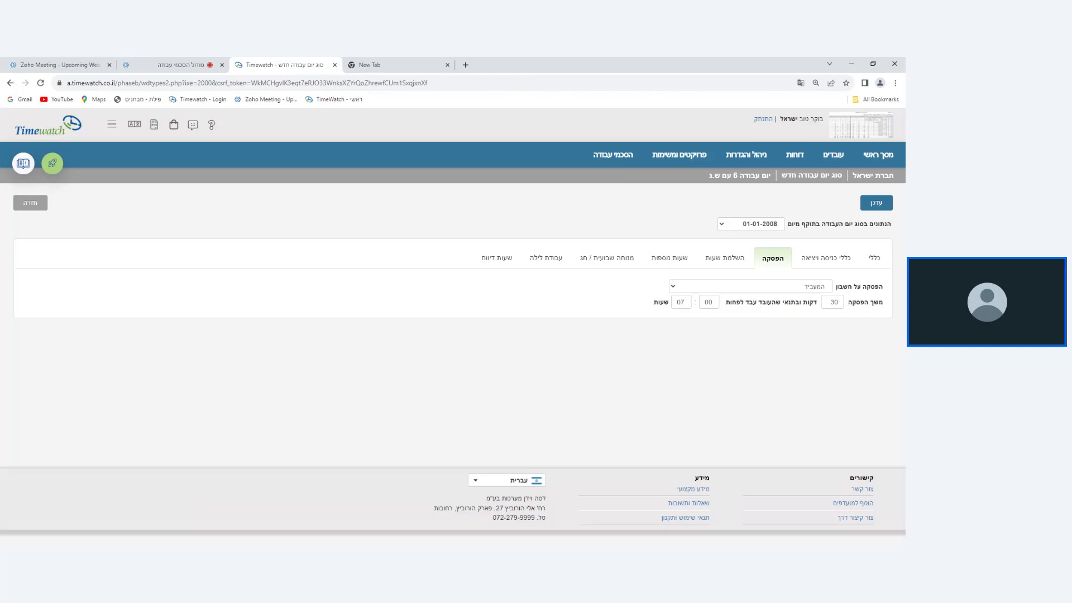
click(813, 288)
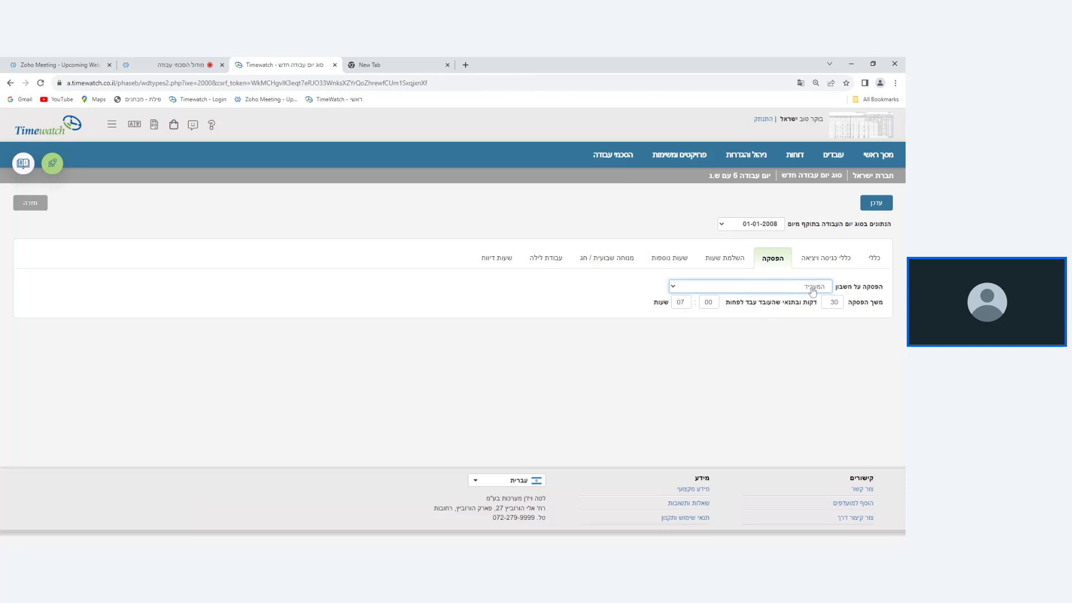
click(809, 304)
double_click(832, 302)
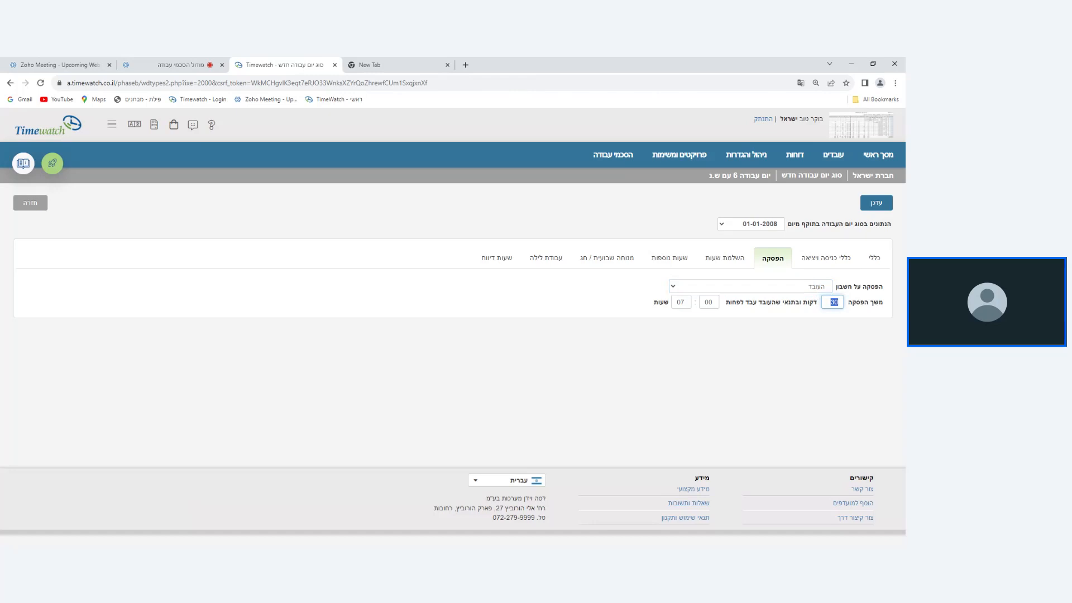
text(60)
click(677, 303)
drag(677, 302, 684, 343)
Charge the break to the employer (המעביד), and return it to the employee (העובד).
click(759, 291)
click(759, 294)
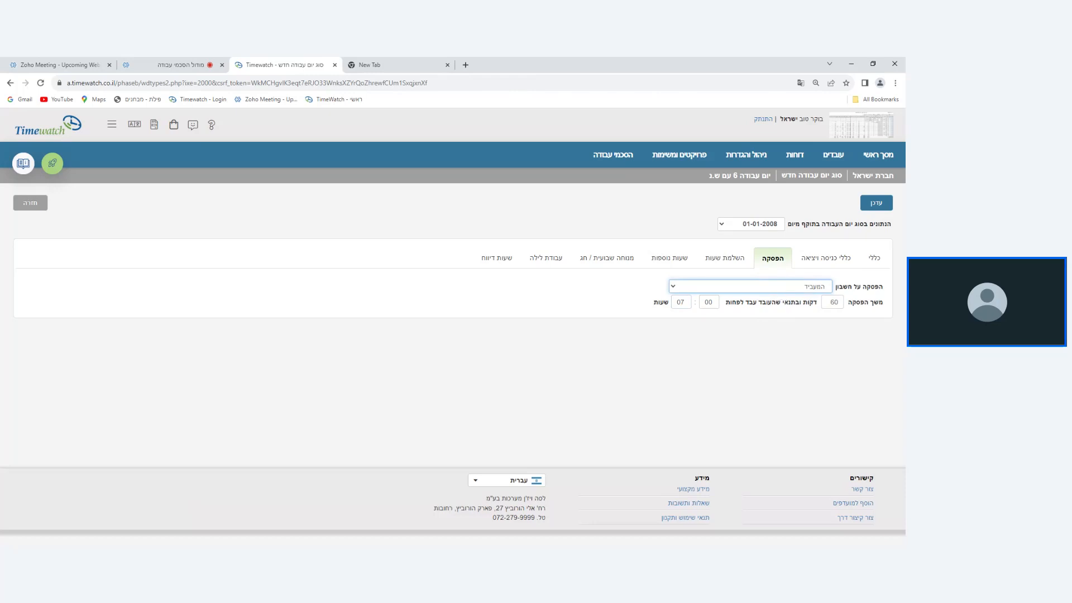
click(787, 298)
key(Tab)
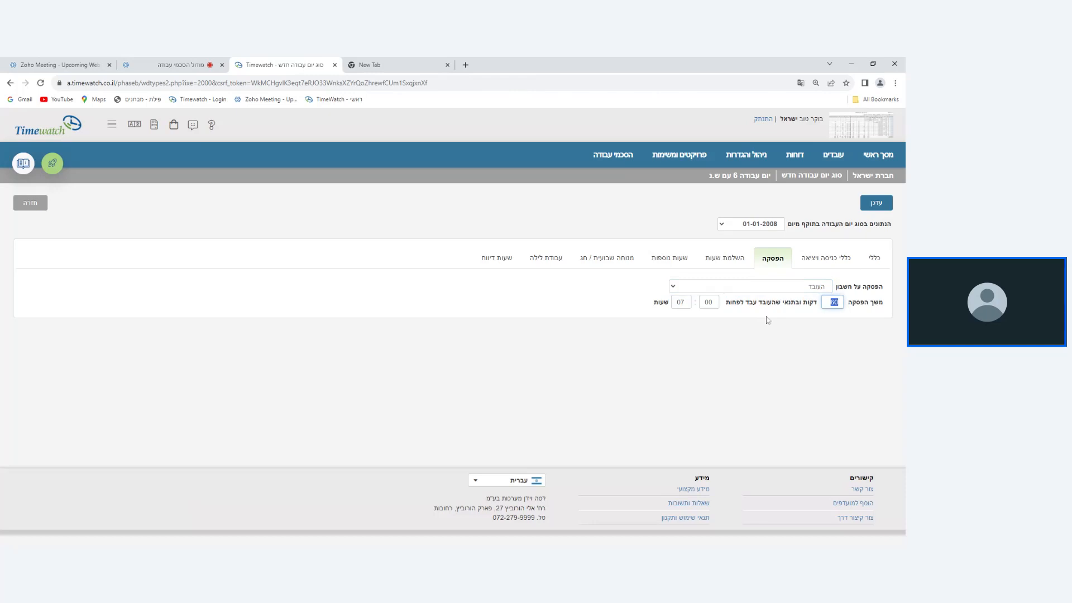
Set the hours completion rule to השלם, on condition of at least 02 hours worked.
click(730, 268)
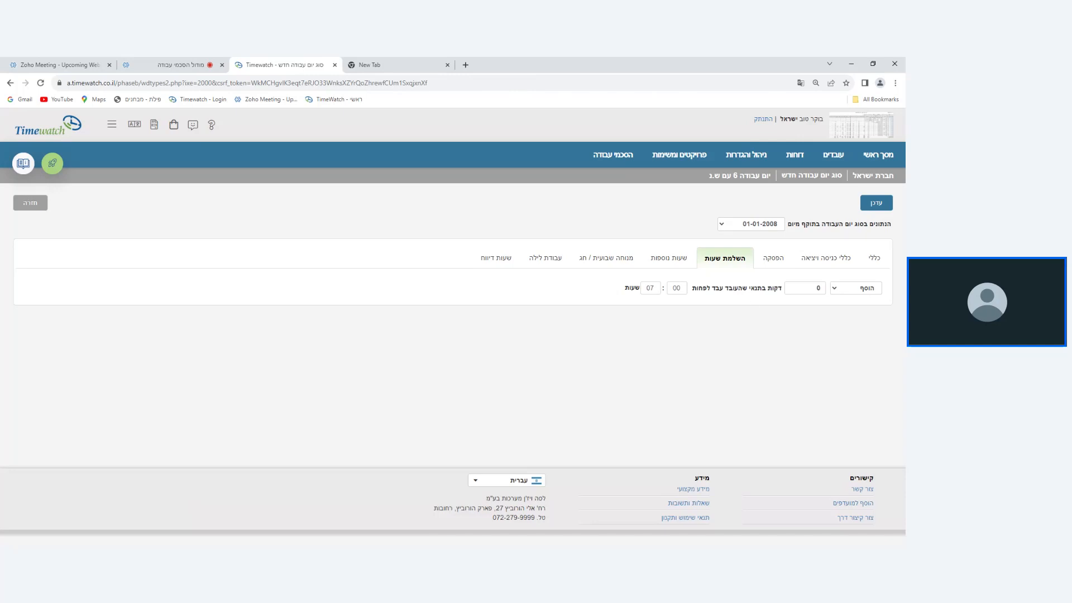
drag(822, 288, 815, 291)
click(855, 293)
key(Down)
click(615, 288)
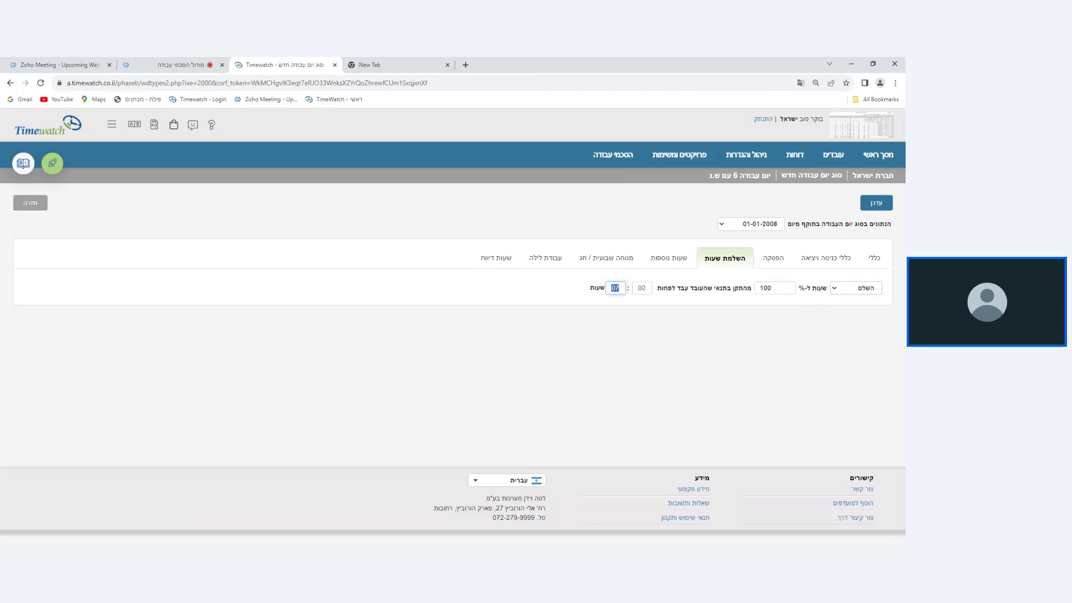
text(02)
Change the hours completion rule to add (הוסף) 60 minutes when the employee worked at least 07 hours.
click(869, 293)
click(868, 310)
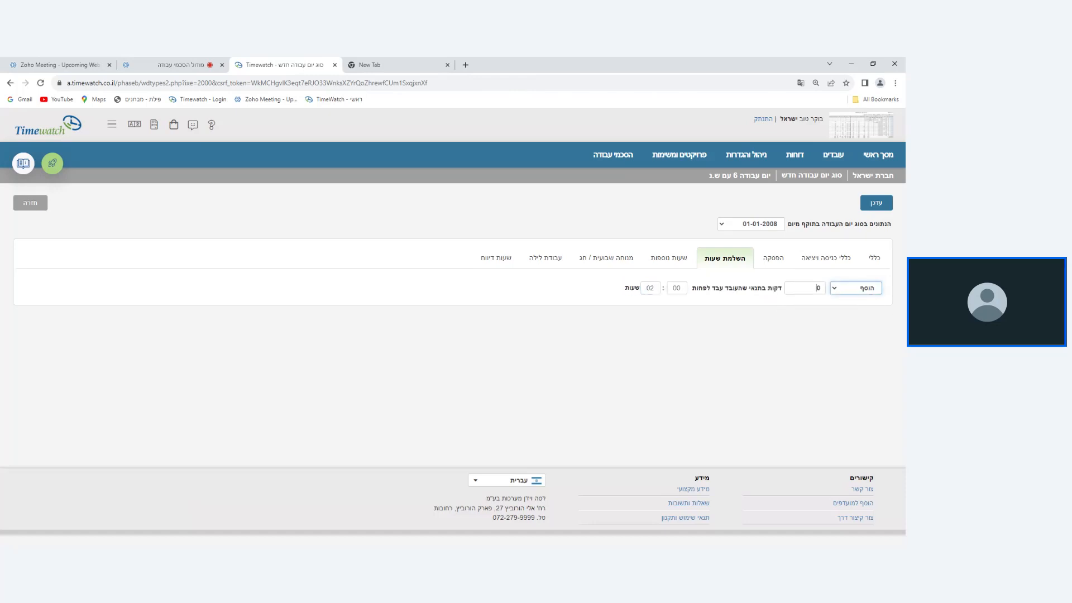
click(818, 287)
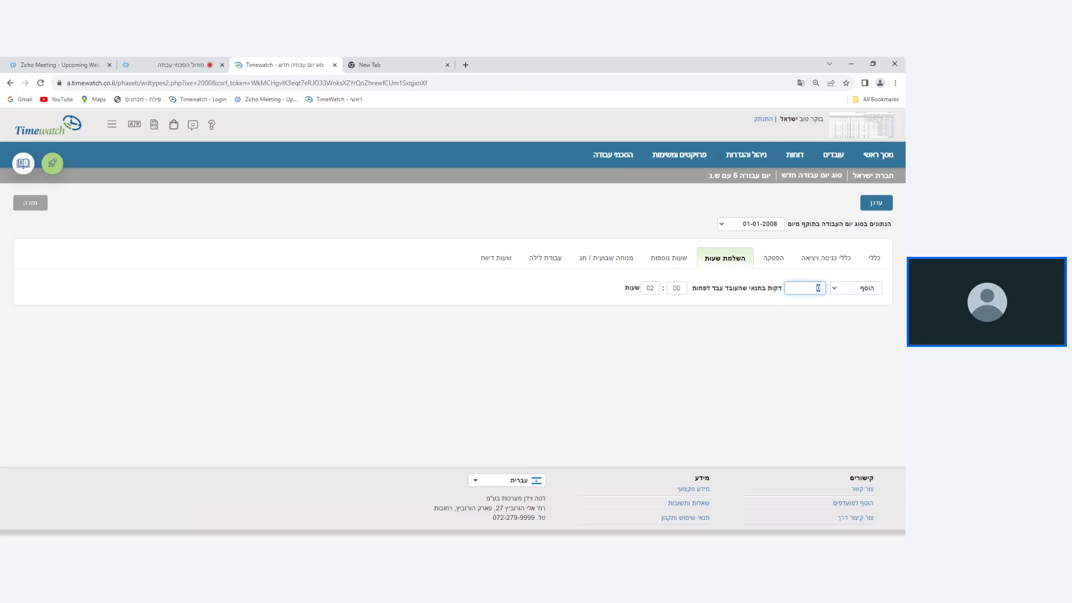
text(60)
click(647, 287)
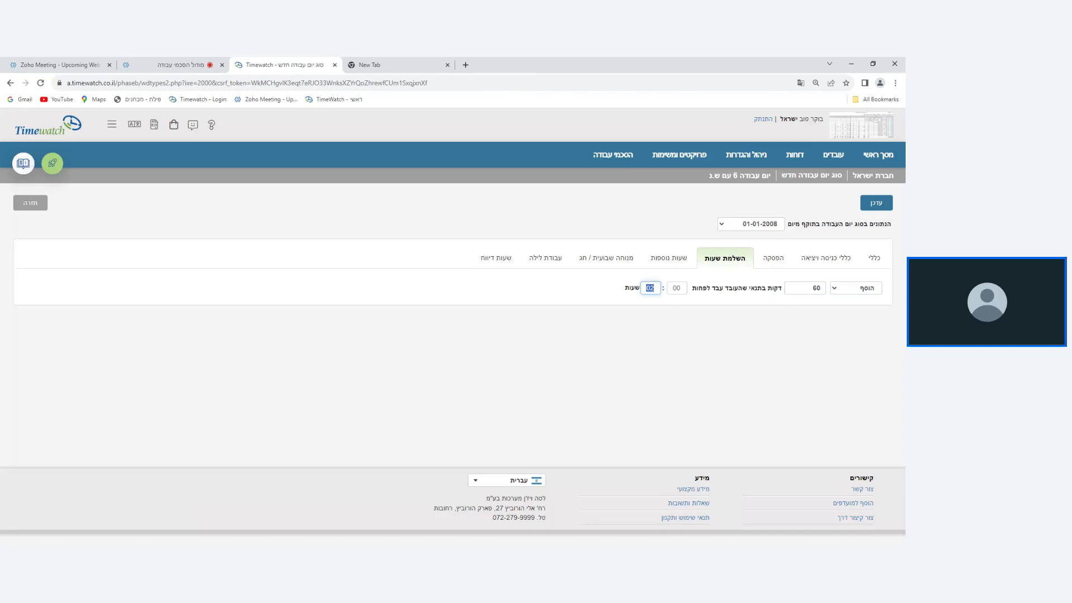
text(07)
key(Tab)
In the overtime settings, make the 125% rate start above 08:24 hours.
click(671, 258)
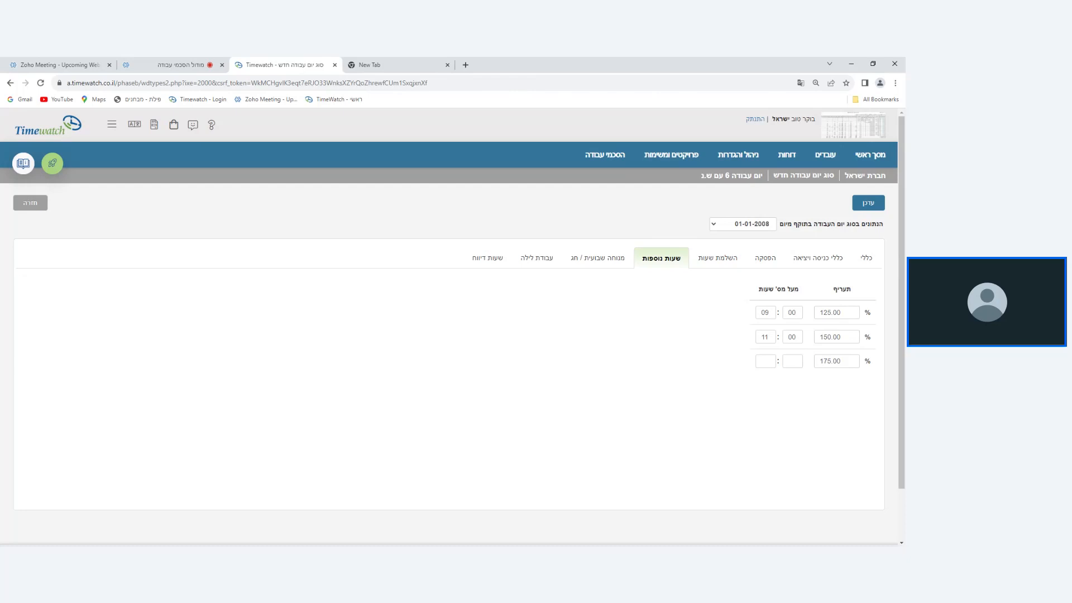
double_click(765, 312)
double_click(765, 337)
click(765, 312)
text(08)
key(Tab)
text(24)
Make the 150% overtime rate start above 10:24 hours.
click(765, 336)
text(10)
key(Tab)
text(24)
In the weekly rest and holiday settings, pay work as special overtime (שעות נוספות מיוחדות) at 150%.
click(608, 265)
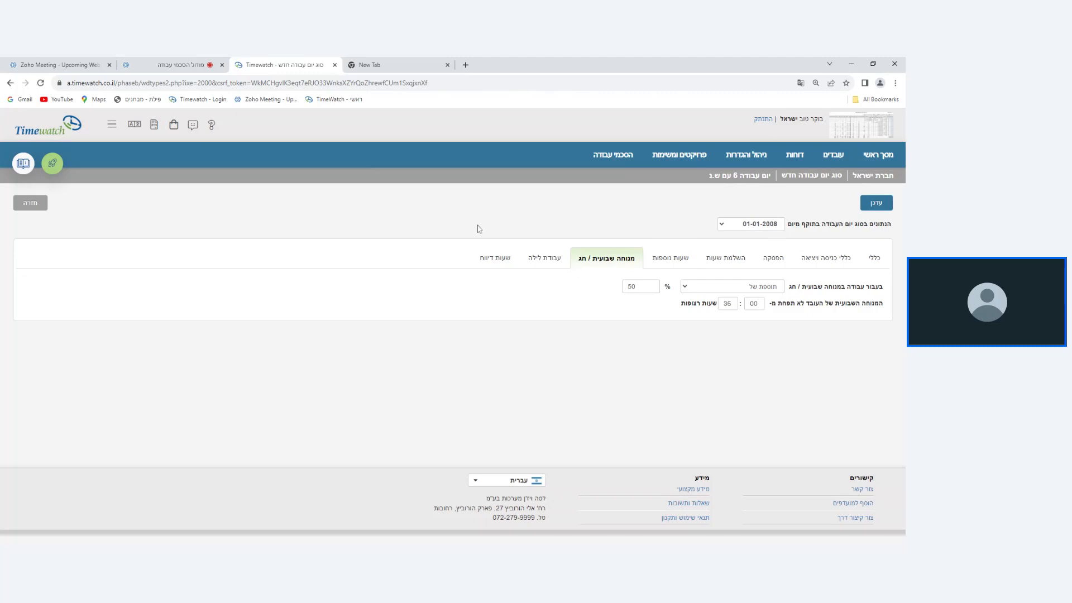
click(733, 289)
click(728, 308)
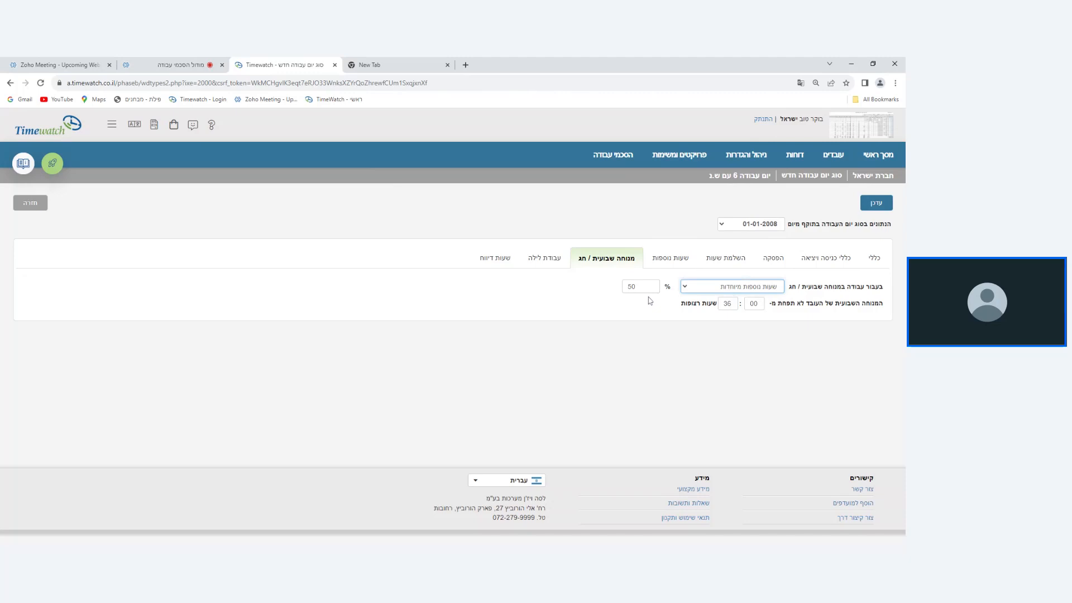
double_click(631, 287)
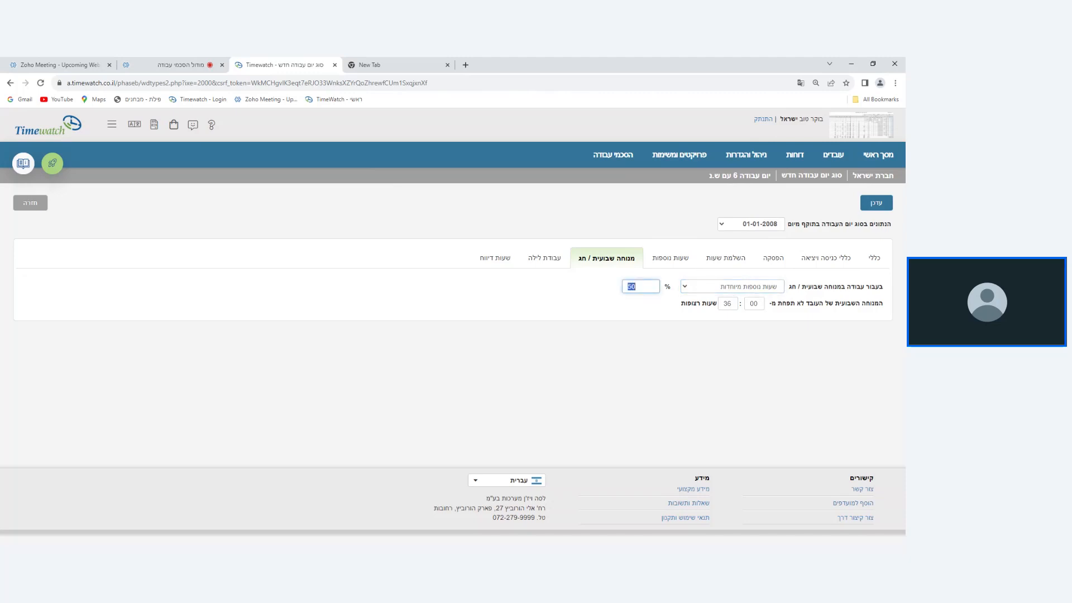
text(150)
Change the weekly rest and holiday pay to a supplement (תוספת של) of 50%.
click(693, 288)
click(697, 302)
double_click(639, 287)
text(50)
Switch the weekly rest and holiday pay back to special overtime (שעות נוספות מיוחדות) with a rate of 150%.
click(722, 290)
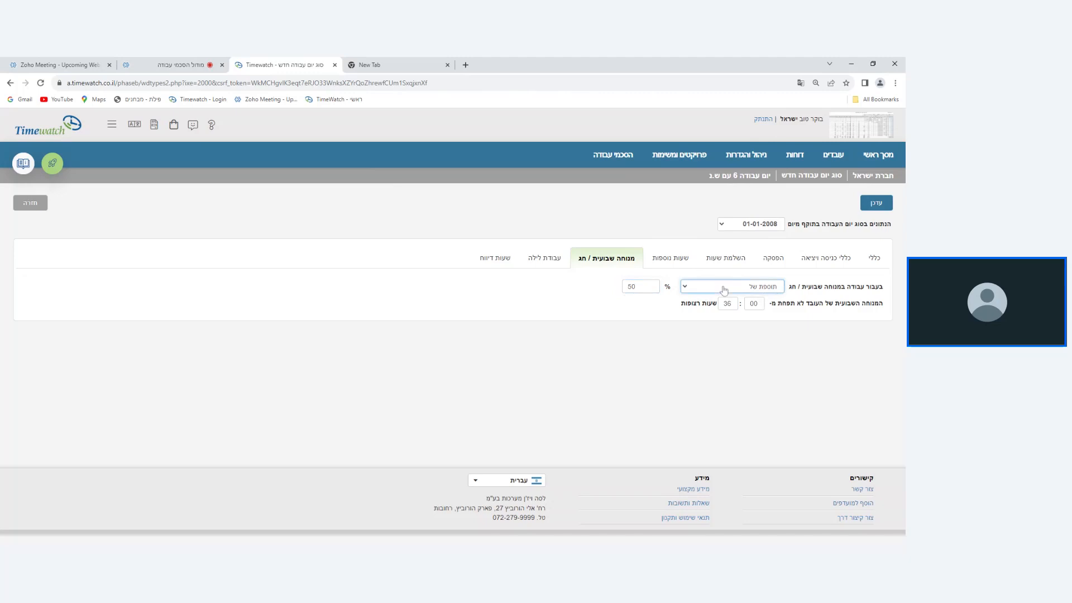
click(719, 318)
key(Tab)
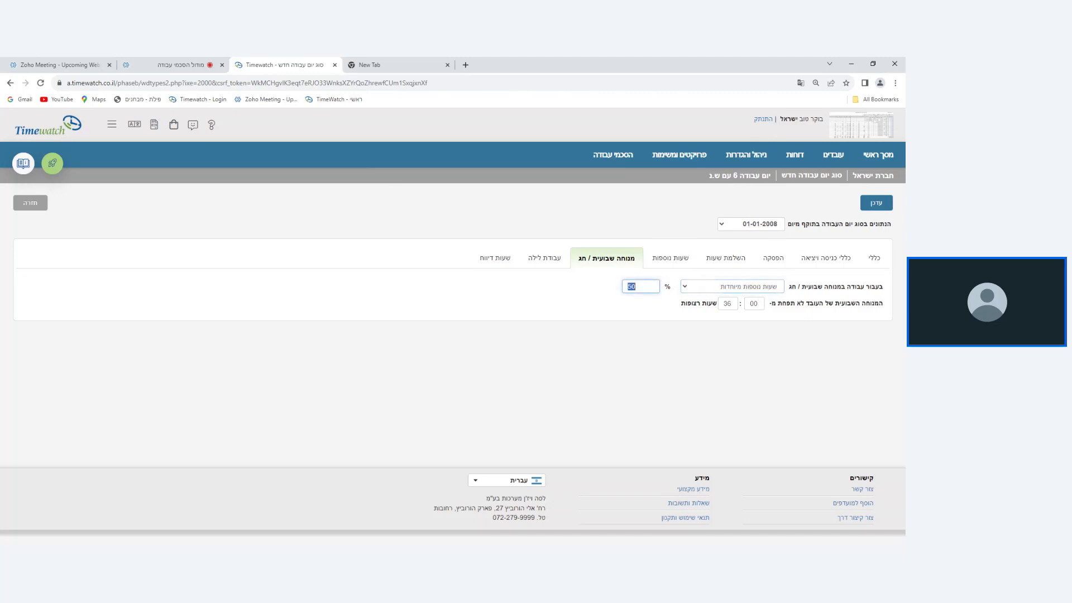
text(150)
click(721, 296)
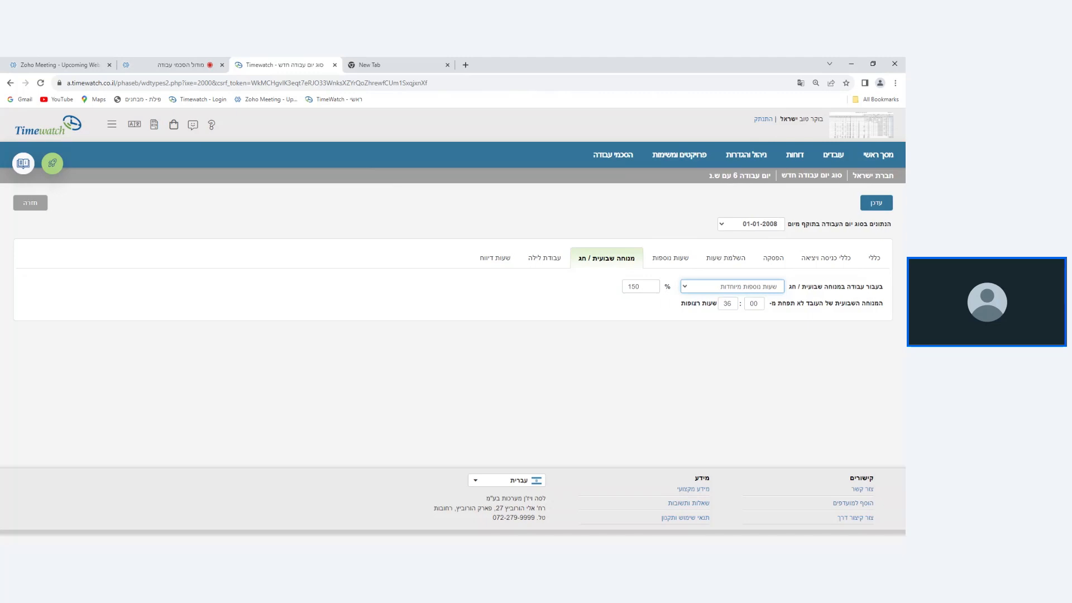
click(652, 297)
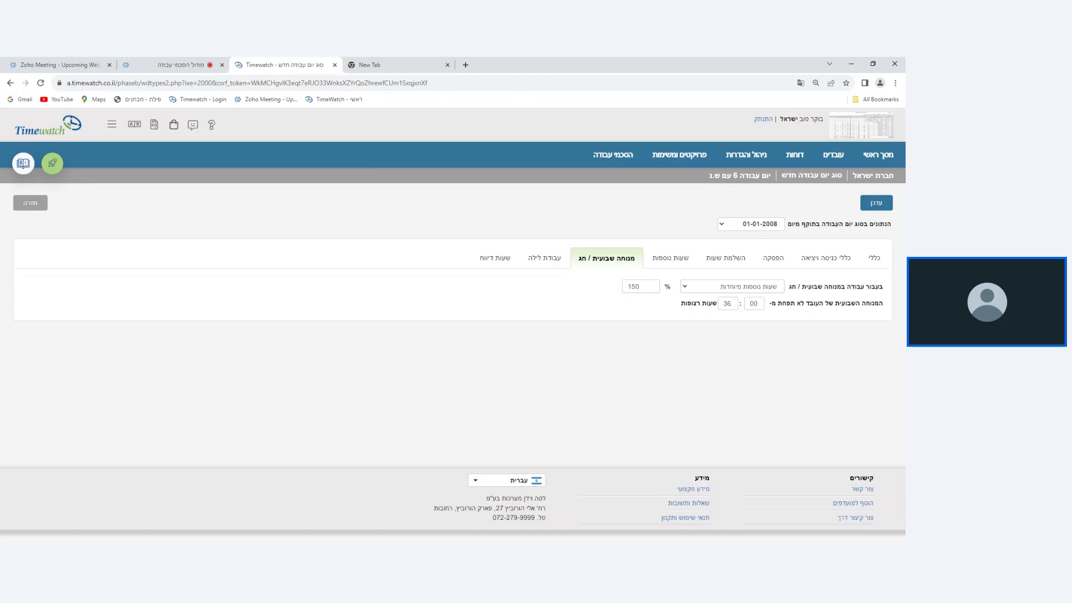
Check whether the work day type takes night work (עבודת לילה) into account.
click(551, 266)
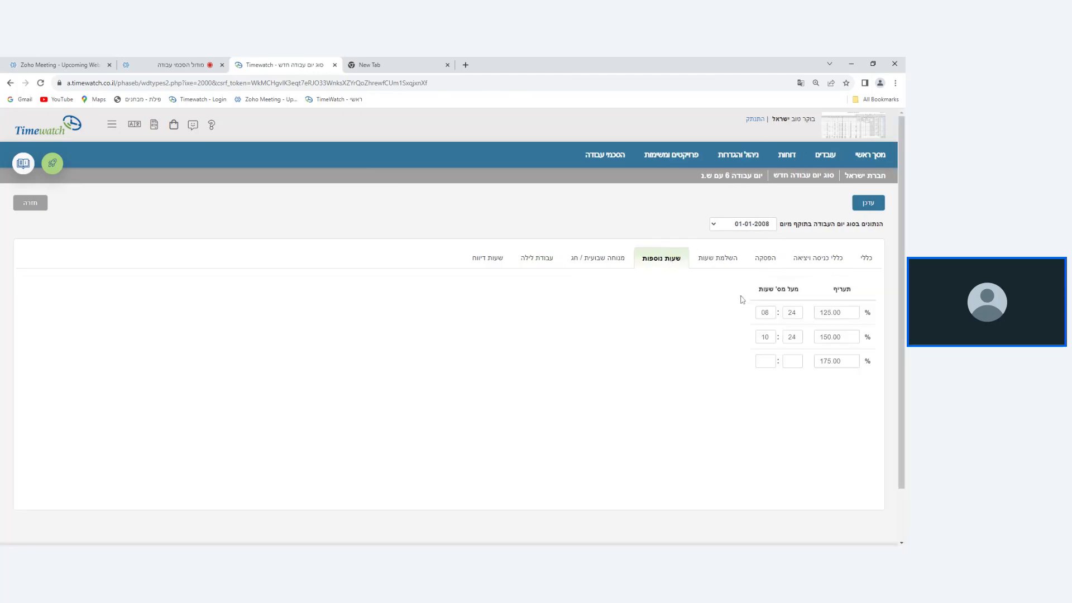
click(544, 258)
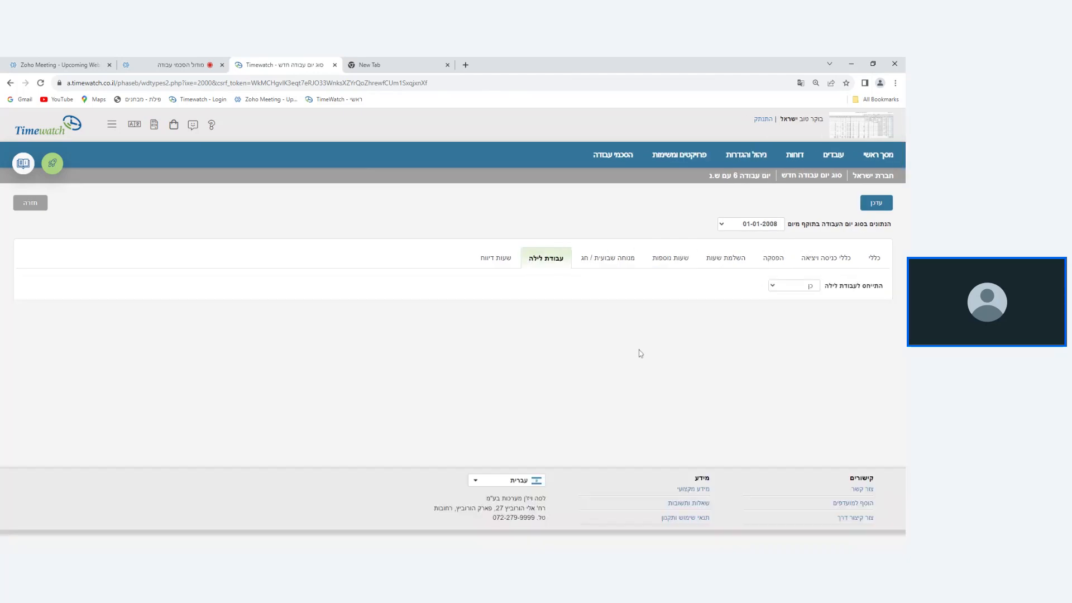
triple_click(849, 286)
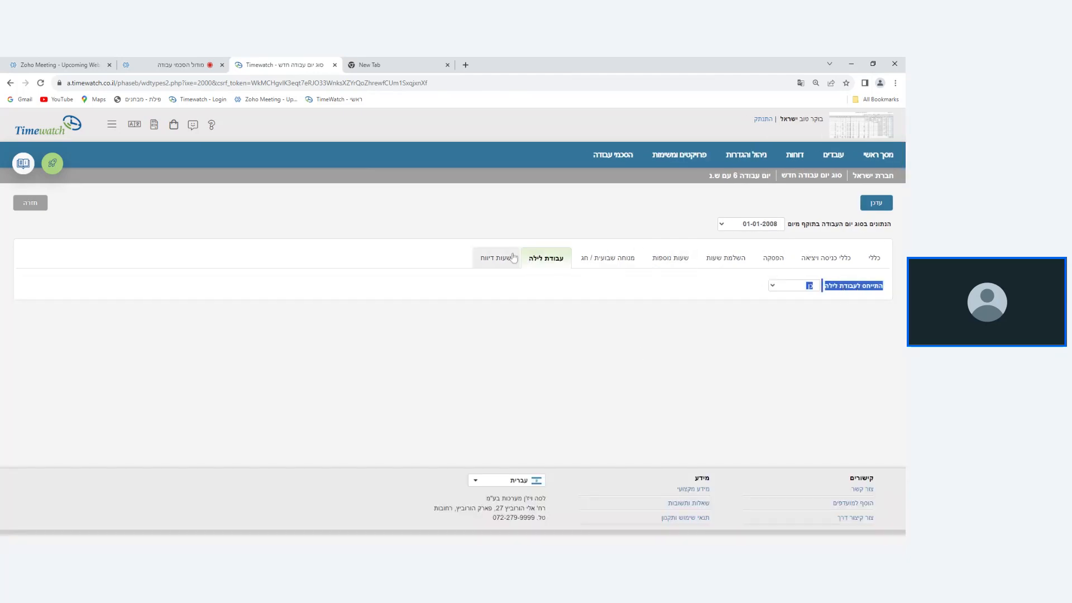
Restrict internet and app reporting hours for the work day type, blocking attendance reports from 19:00 to 21:00.
click(494, 256)
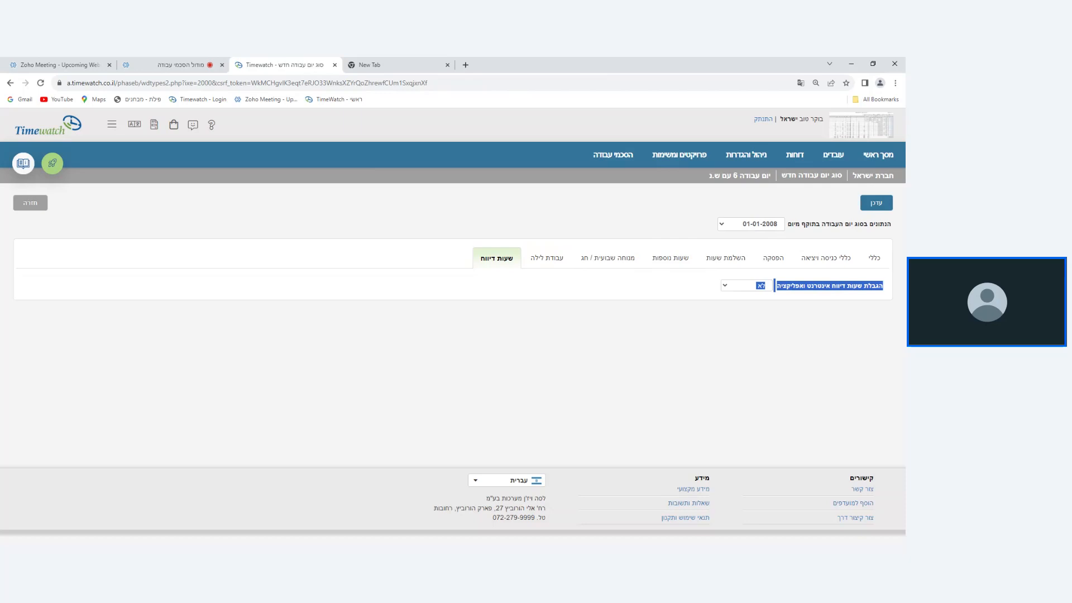
click(752, 296)
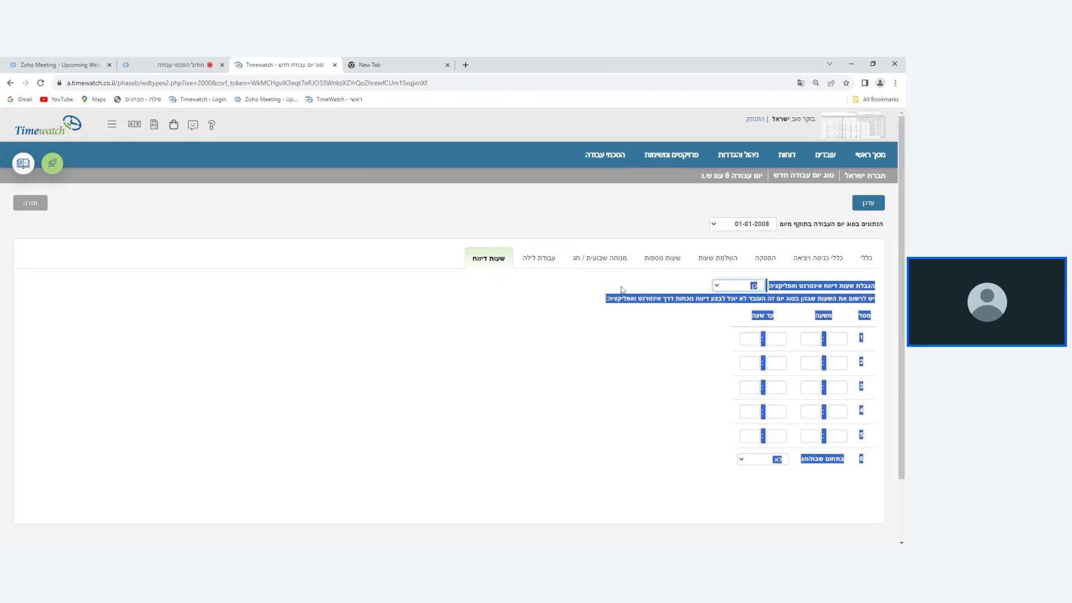
click(622, 290)
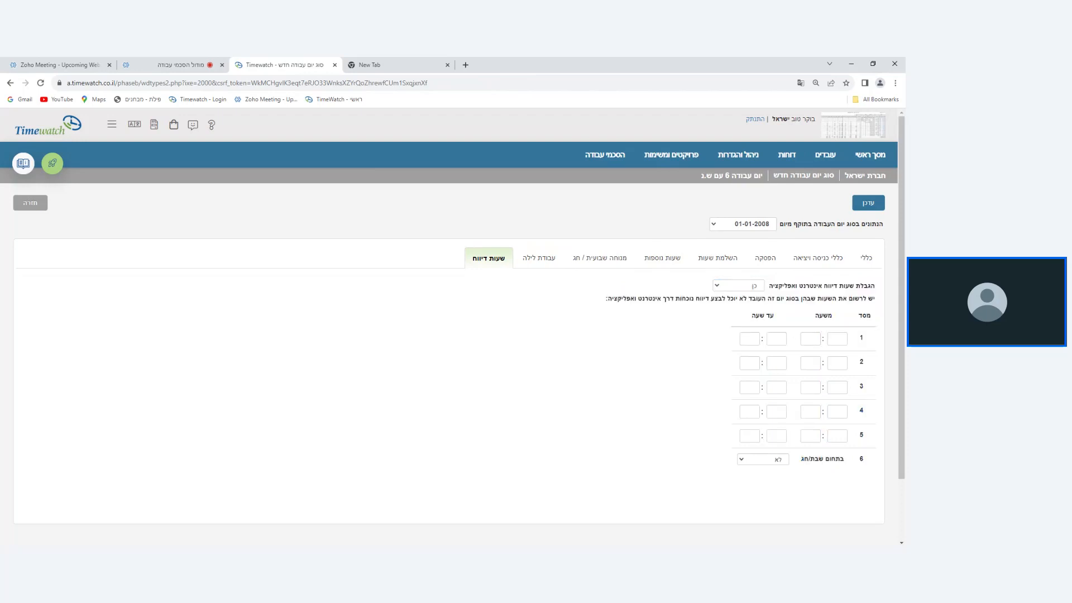
click(810, 339)
text(19002100)
Extend the reporting restriction to Shabbat and holidays by setting בתחום שבת/חג to כן.
click(807, 363)
scroll(749, 399, down, 1)
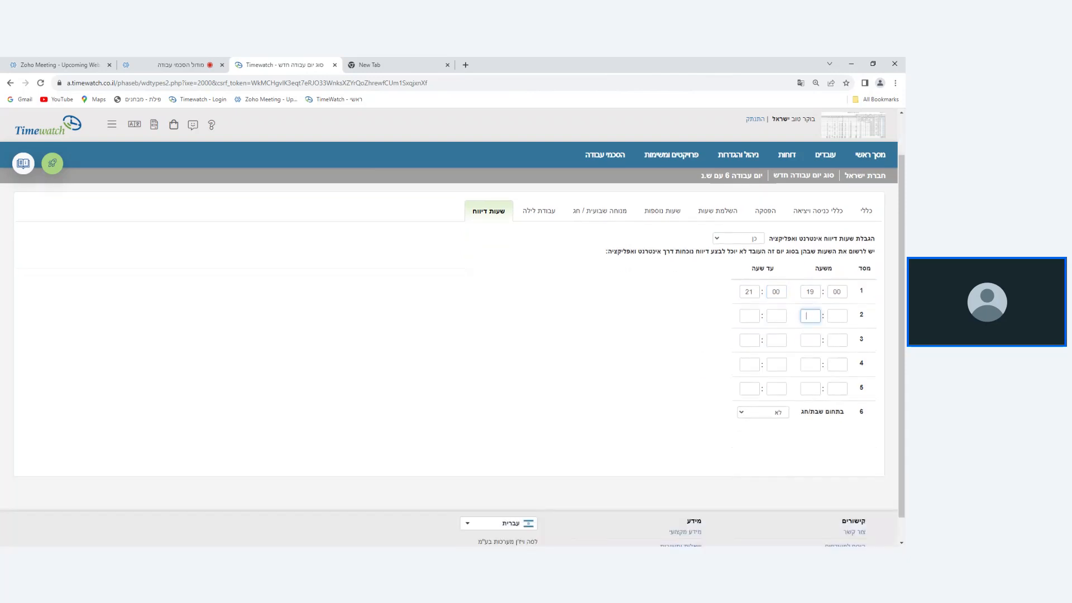
click(772, 417)
click(766, 417)
scroll(596, 337, up, 1)
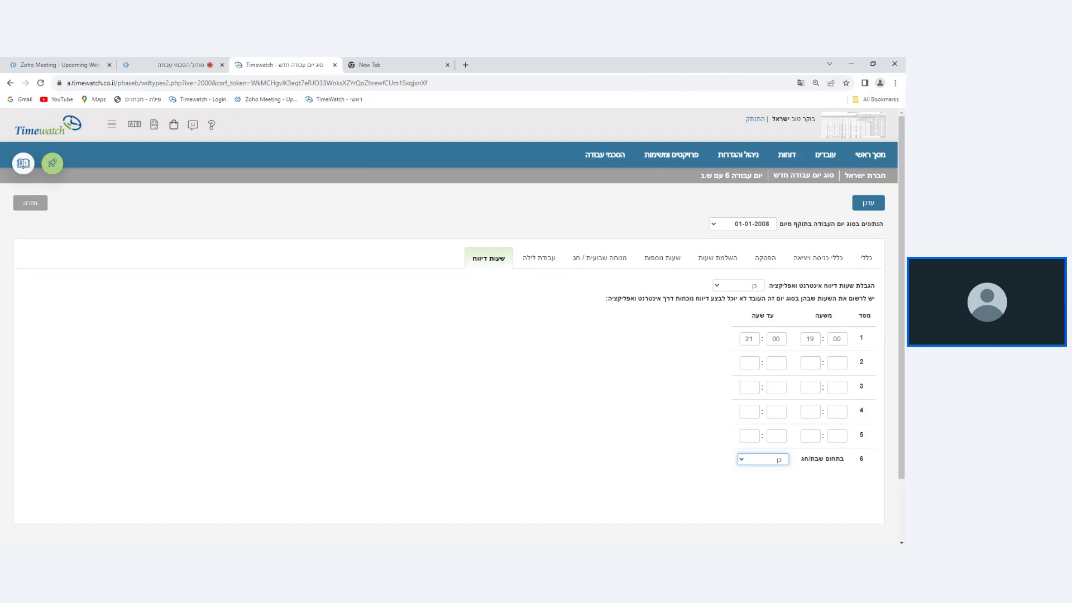
scroll(735, 364, down, 2)
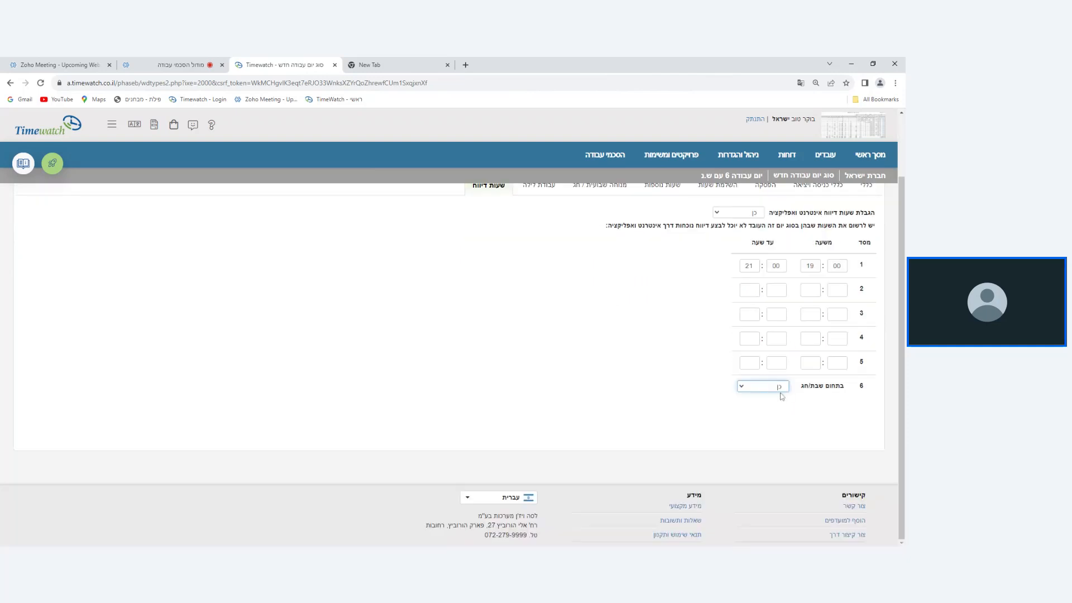
scroll(779, 390, up, 2)
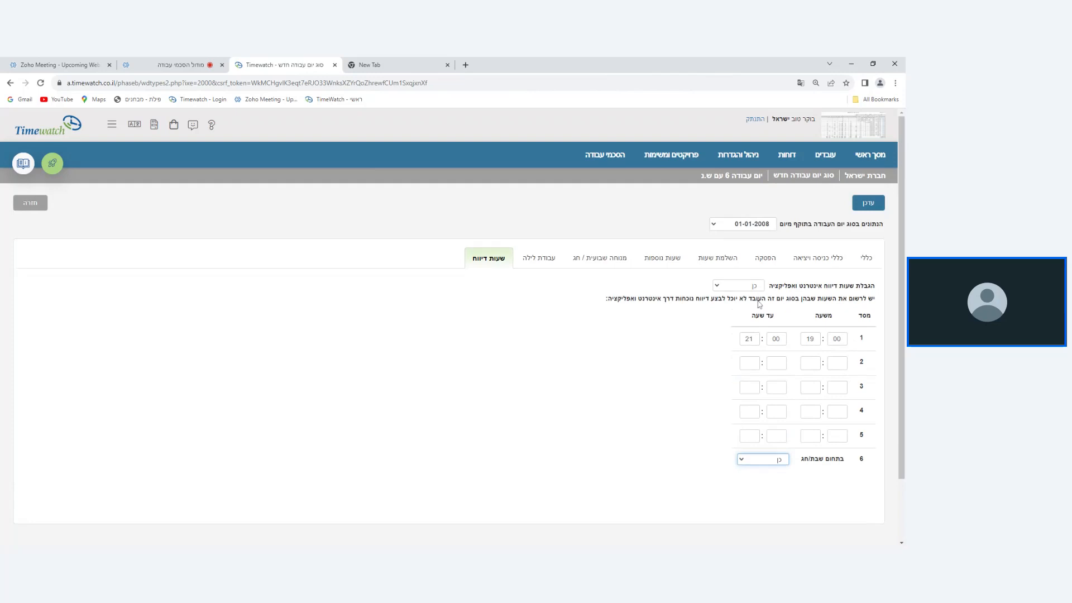
Look over the reporting hours, general, and entry and exit settings, and return to the work day types list without saving.
click(825, 289)
drag(823, 287, 769, 287)
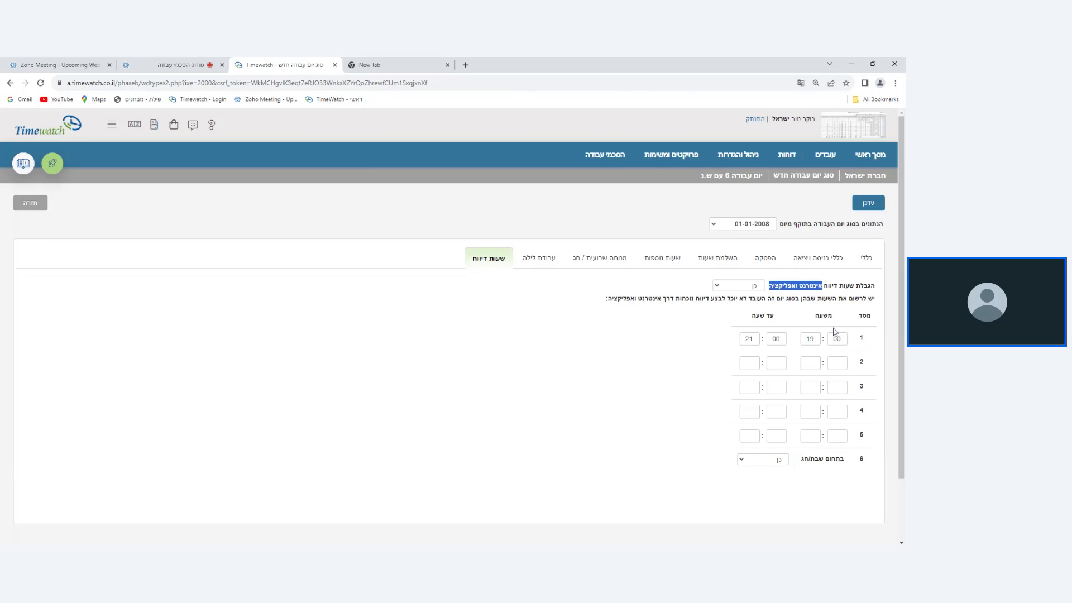
click(808, 256)
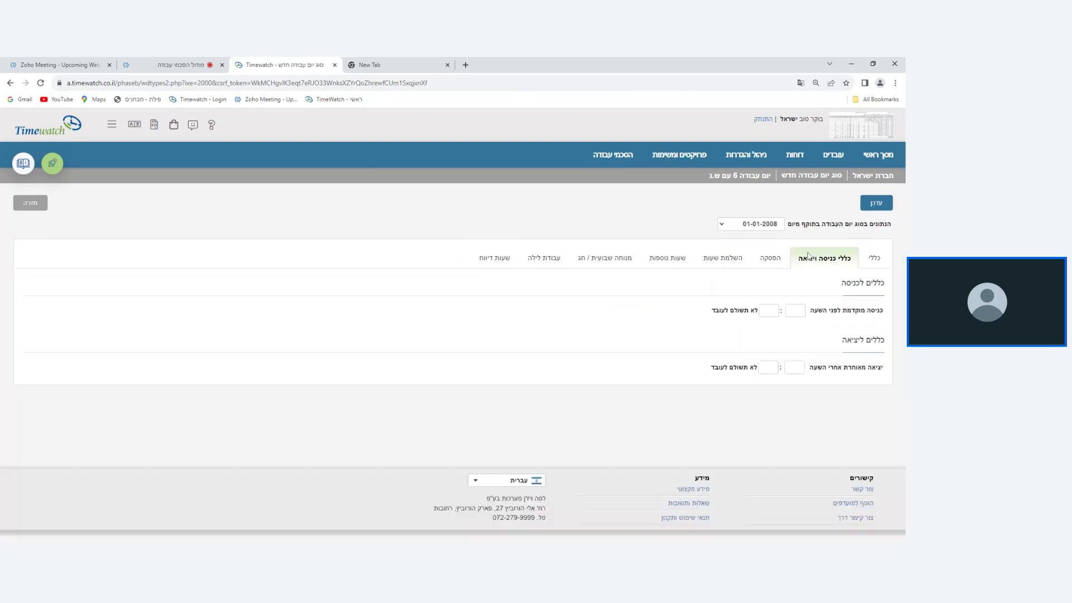
click(872, 259)
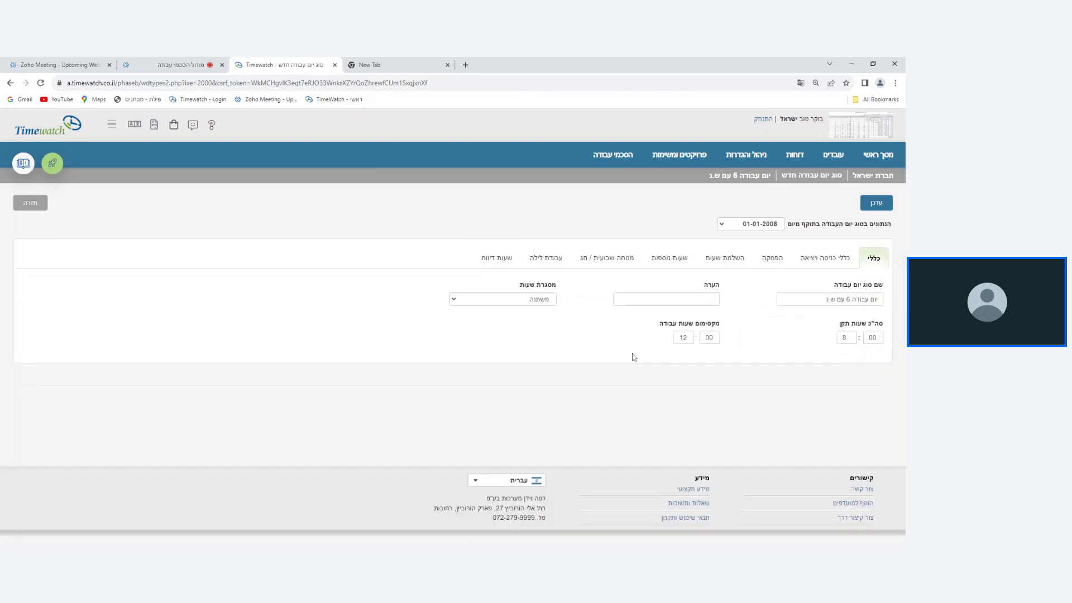
click(828, 263)
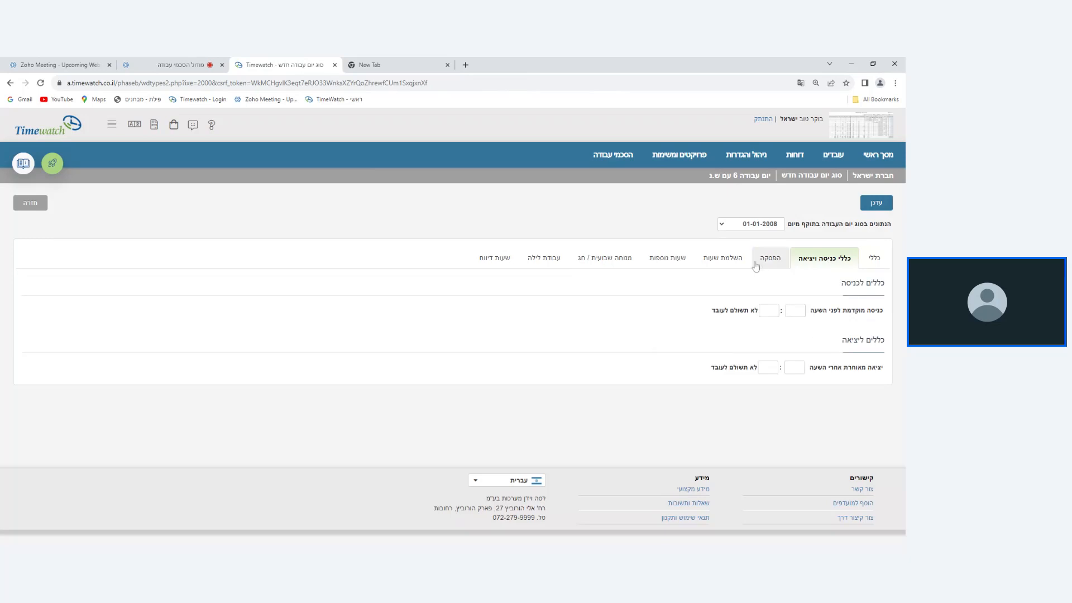
click(486, 257)
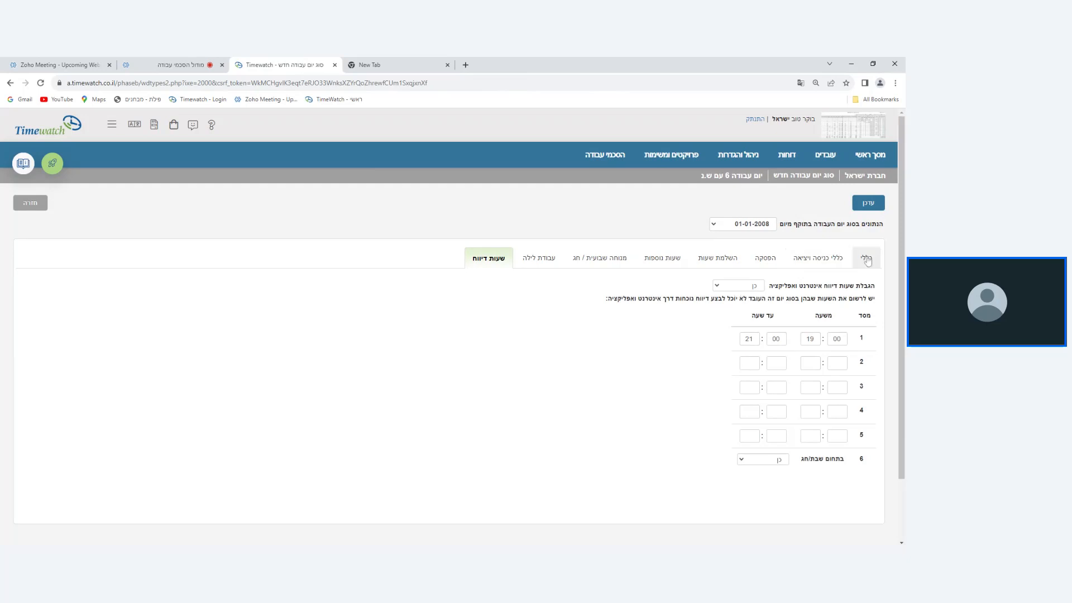
click(31, 203)
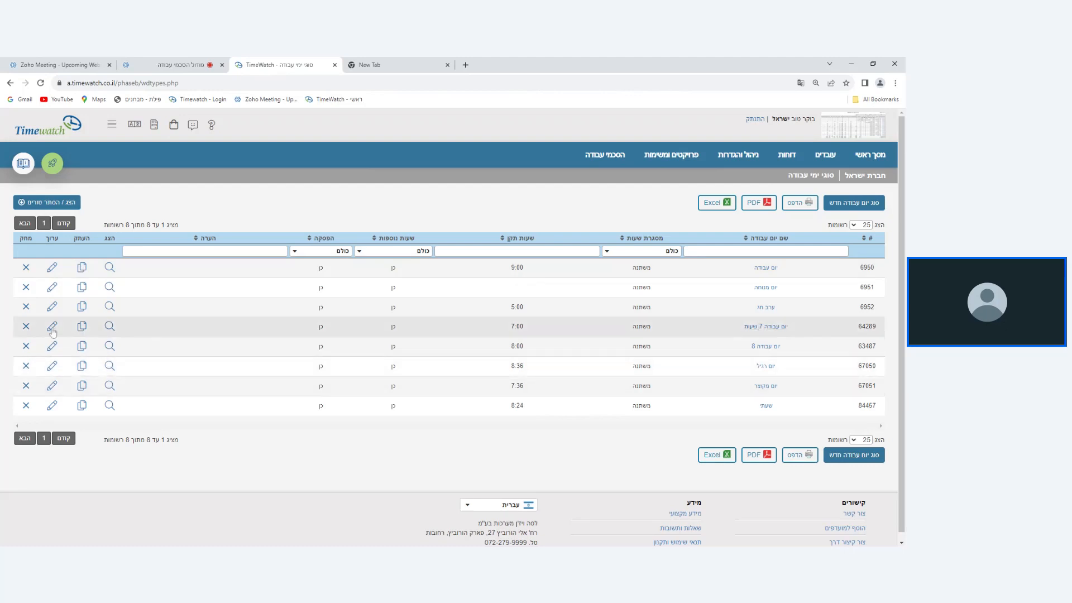
Duplicate the work day type יום עבודה 7 שעות, and save the copy under the name יום עבודה 7 שעות עם הפסקה.
click(82, 328)
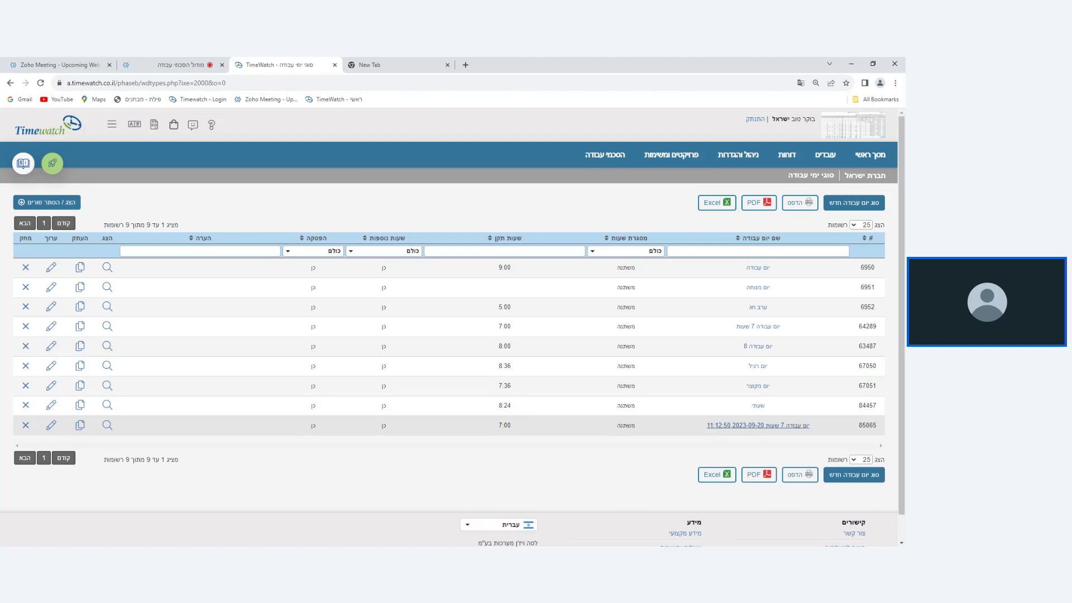
click(757, 426)
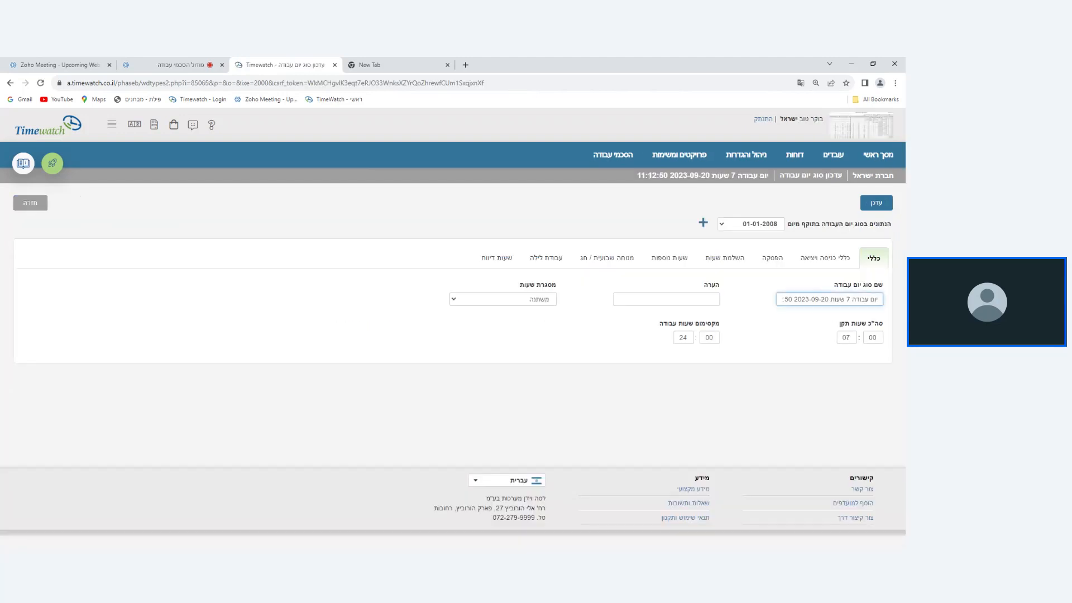
drag(829, 300, 774, 317)
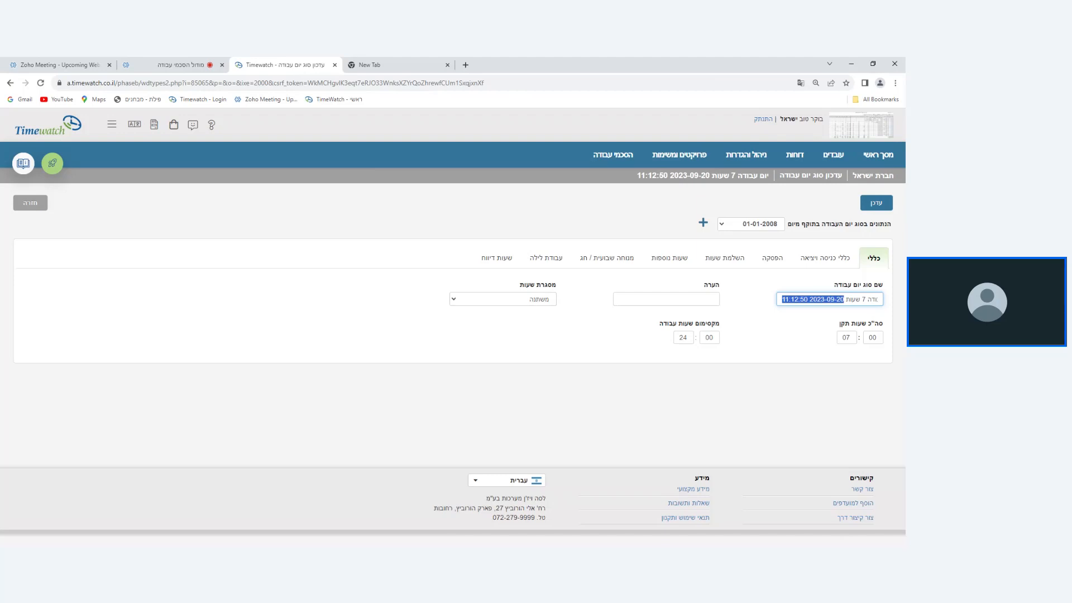
key(BackSpace)
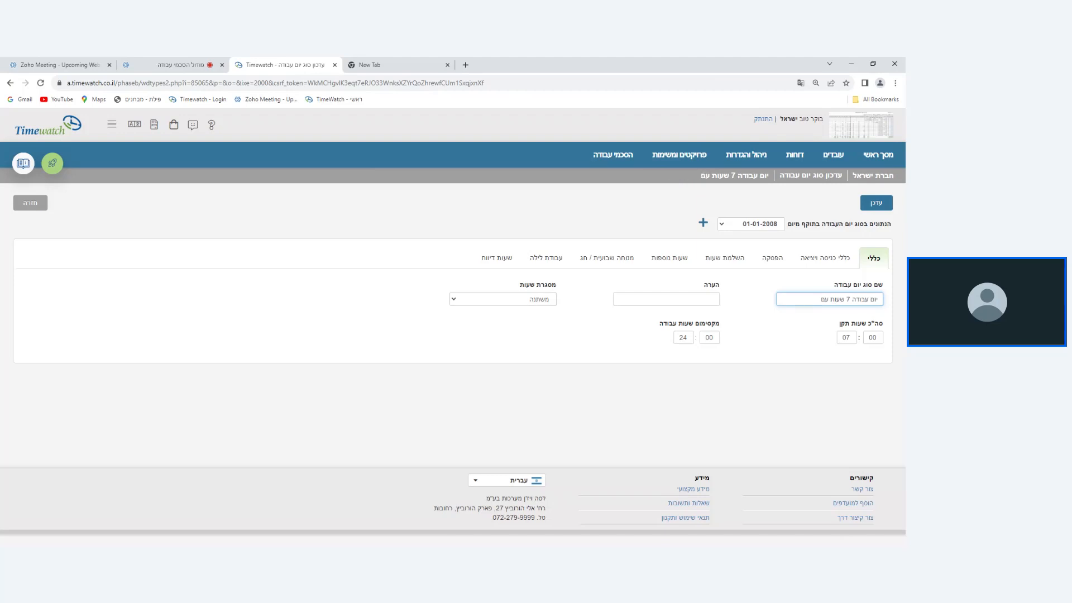
text(הפסקה)
click(767, 259)
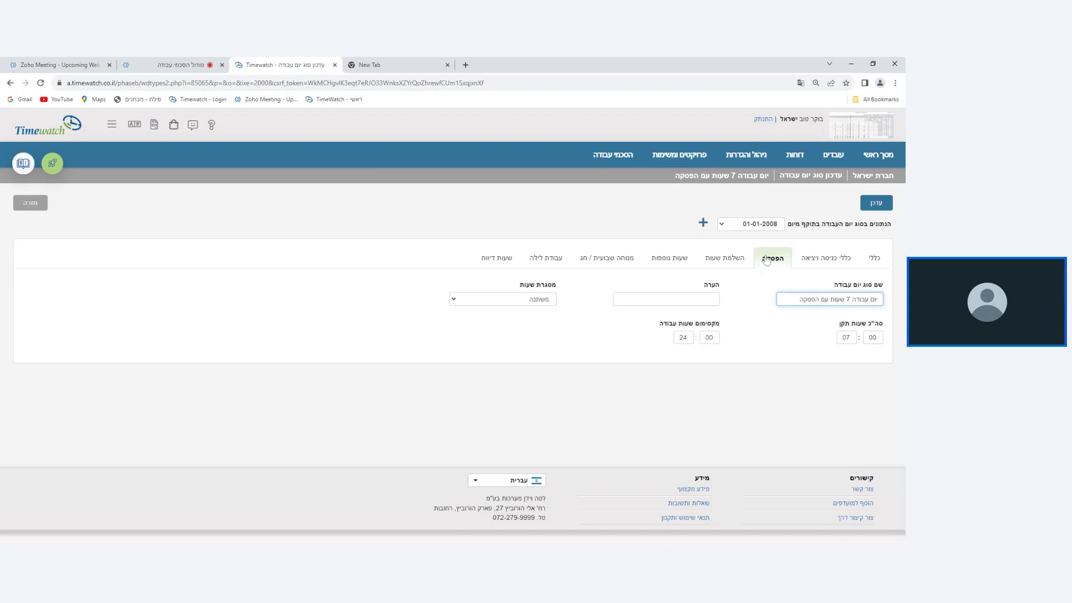
click(874, 258)
click(876, 203)
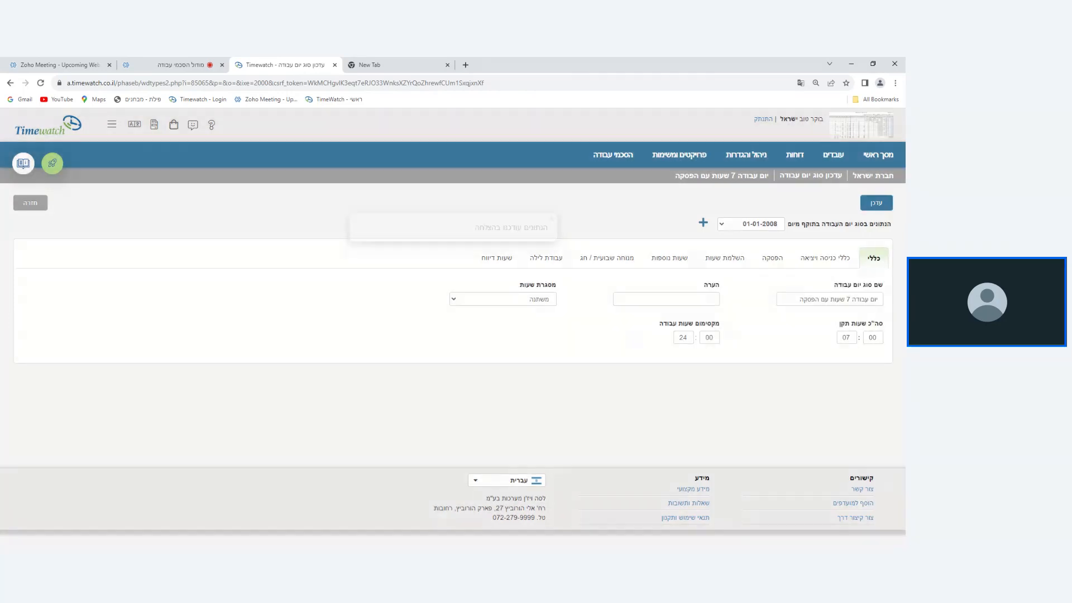
click(35, 205)
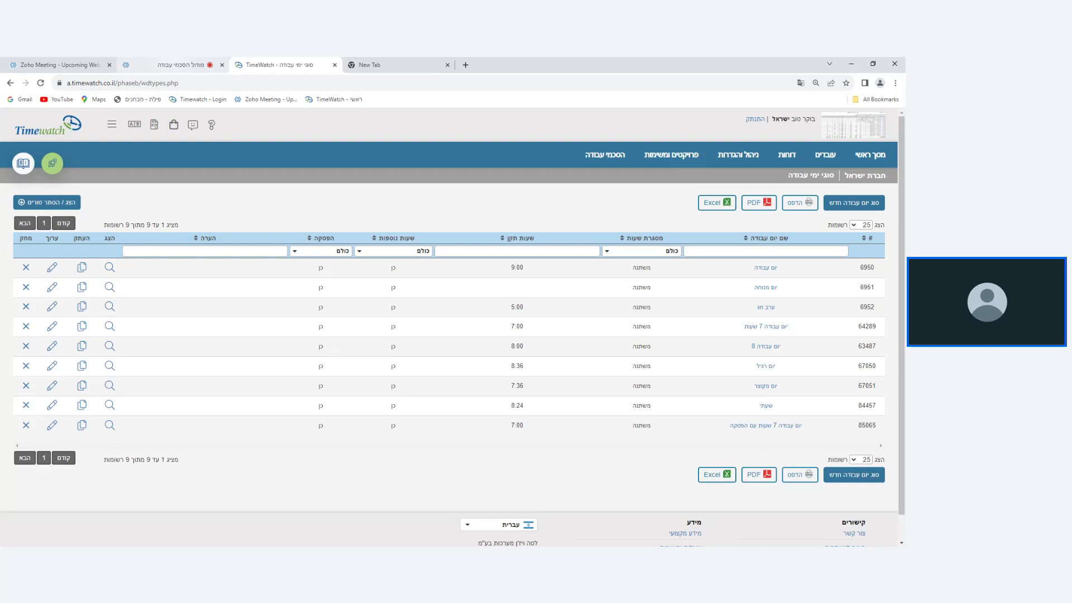
click(199, 63)
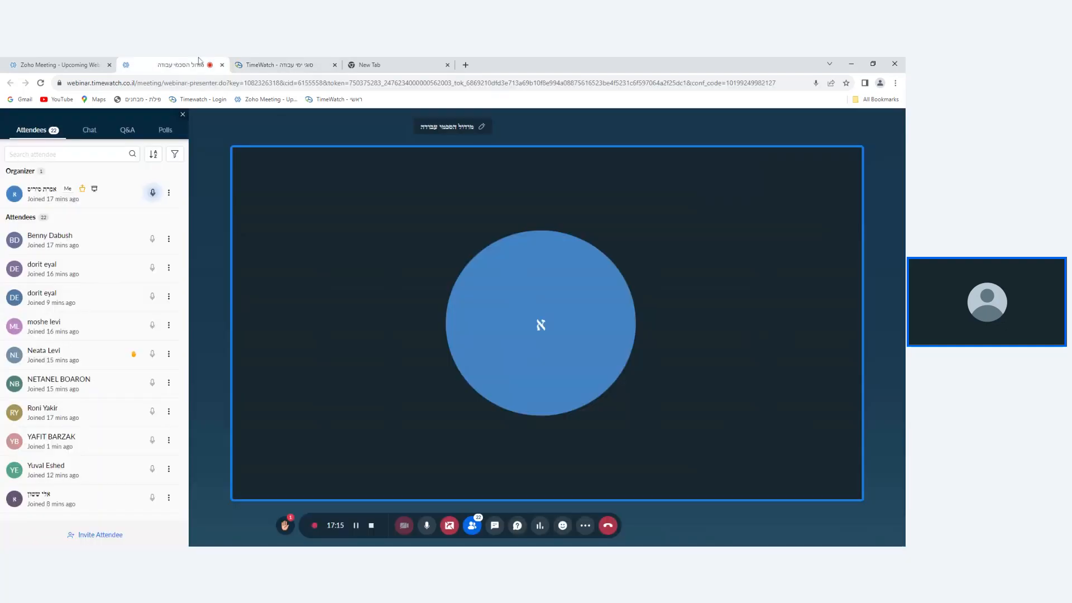
click(321, 62)
Start a new position in the work agreements module named משרה 7 שעות and open its work day assignments.
mouse_move(617, 167)
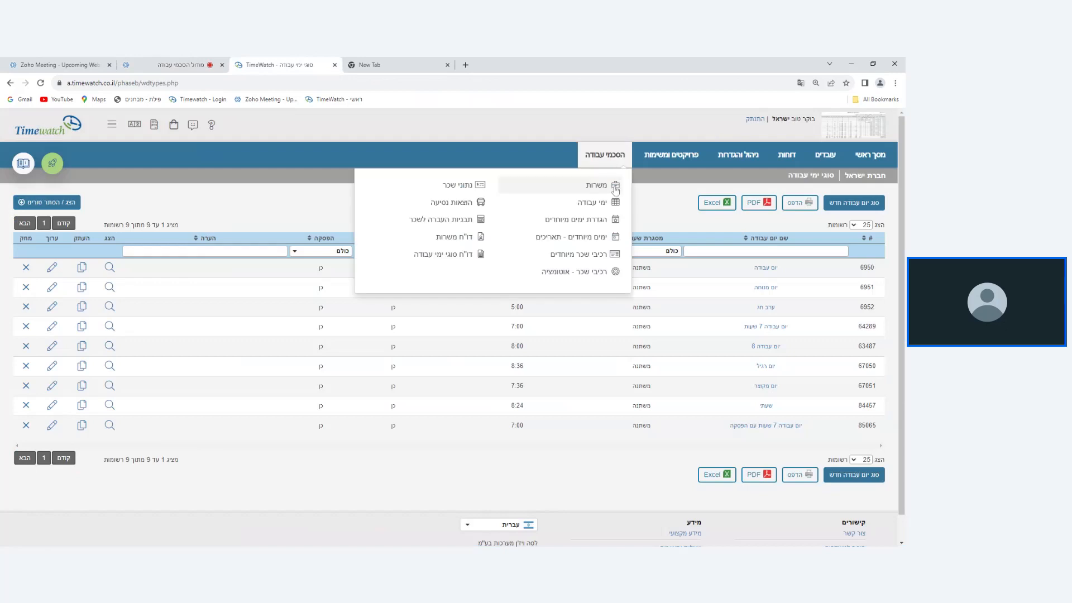
click(611, 184)
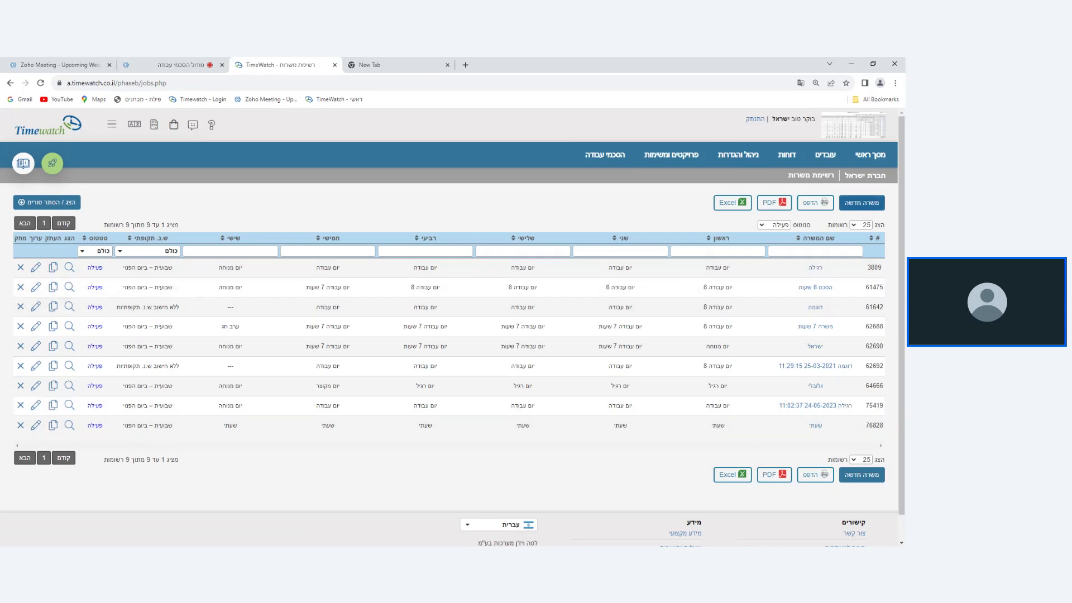
click(861, 204)
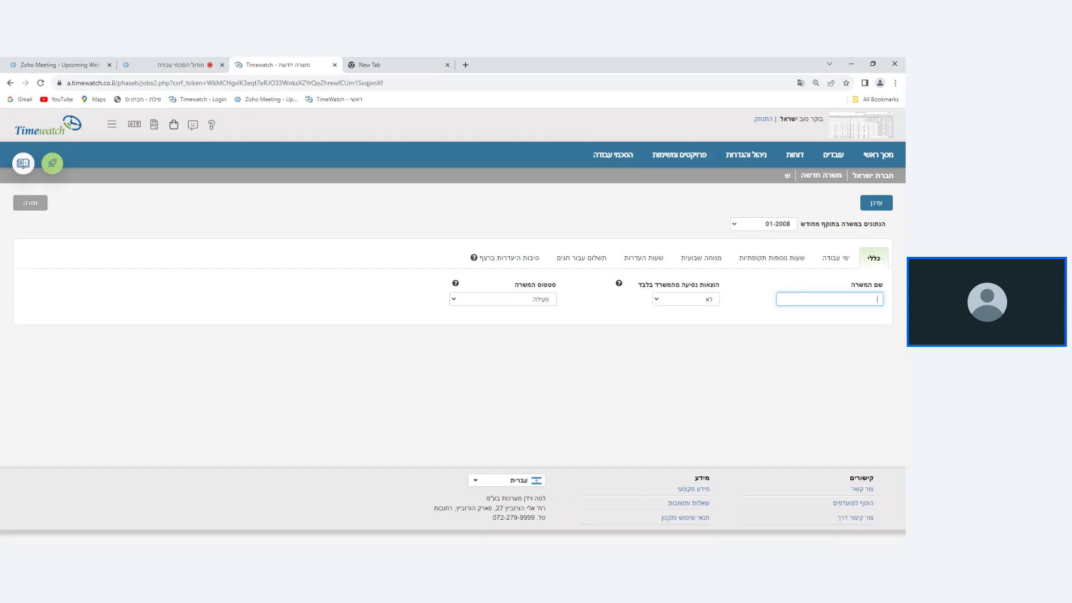
text(משרה 7 שעות)
click(831, 259)
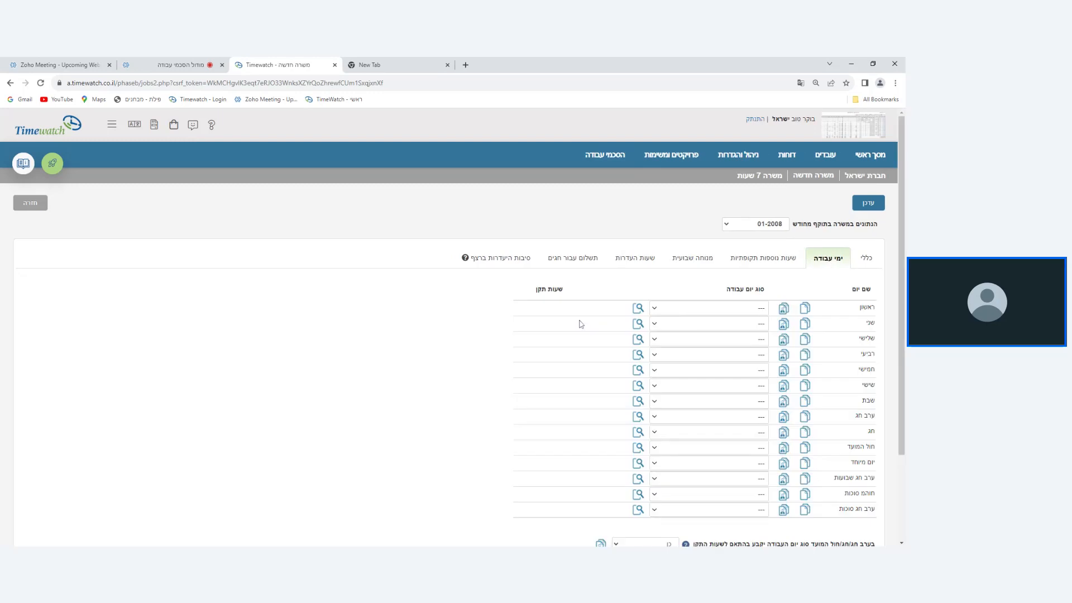
Assign the work day type יום עבודה 7 שעות to ראשון in the position משרה 7 שעות.
scroll(746, 325, down, 1)
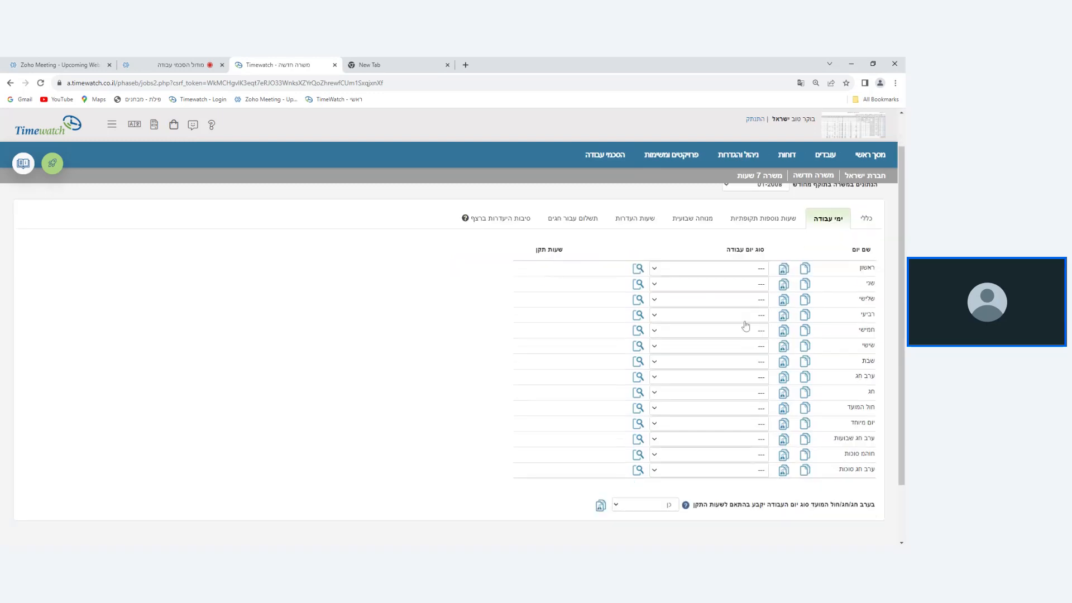
scroll(746, 325, down, 1)
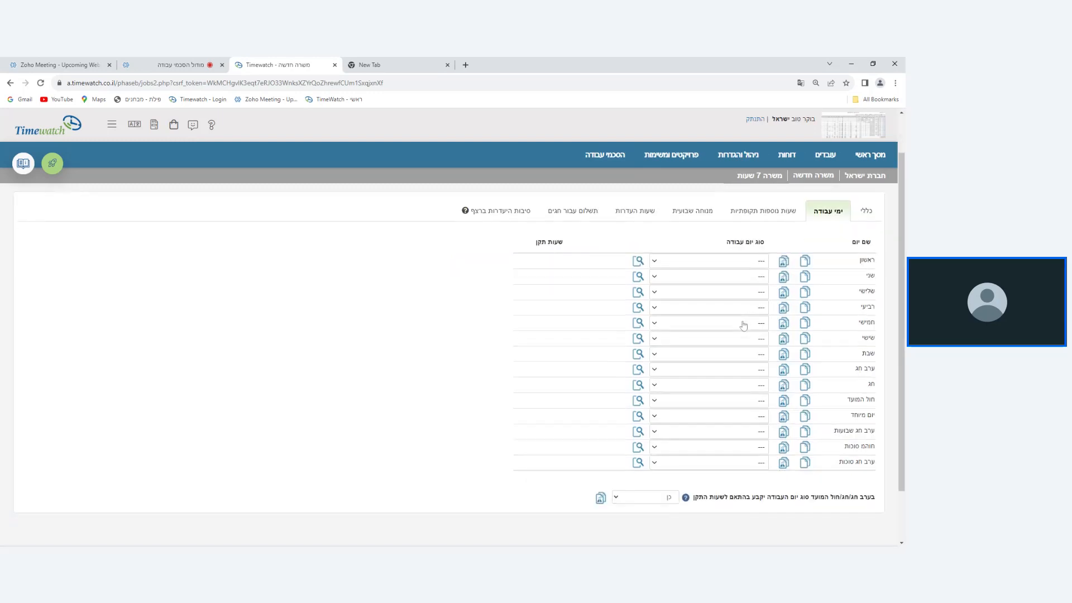
click(702, 260)
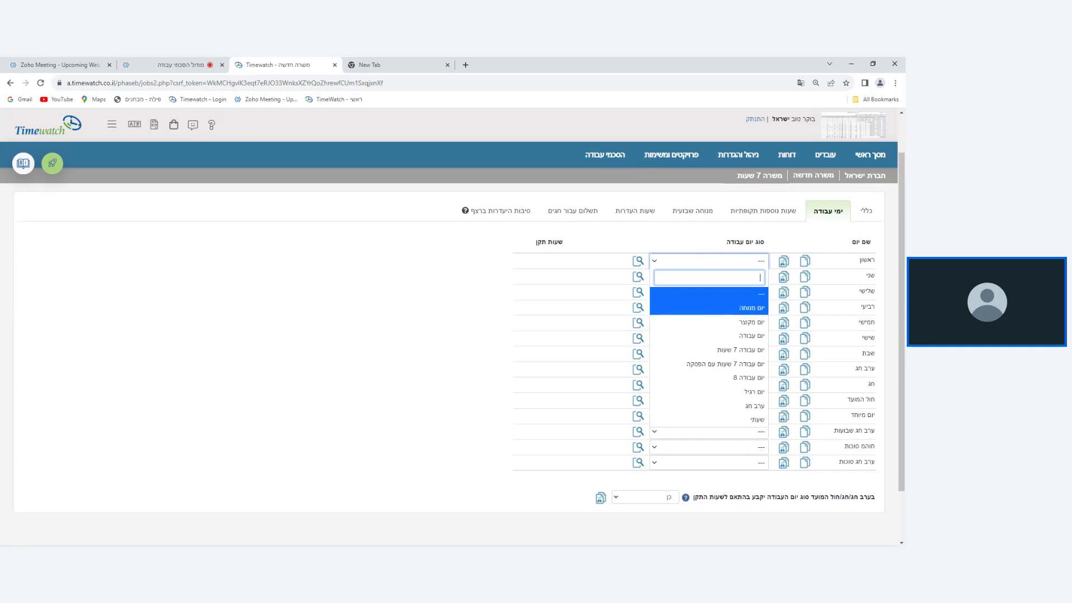
click(720, 247)
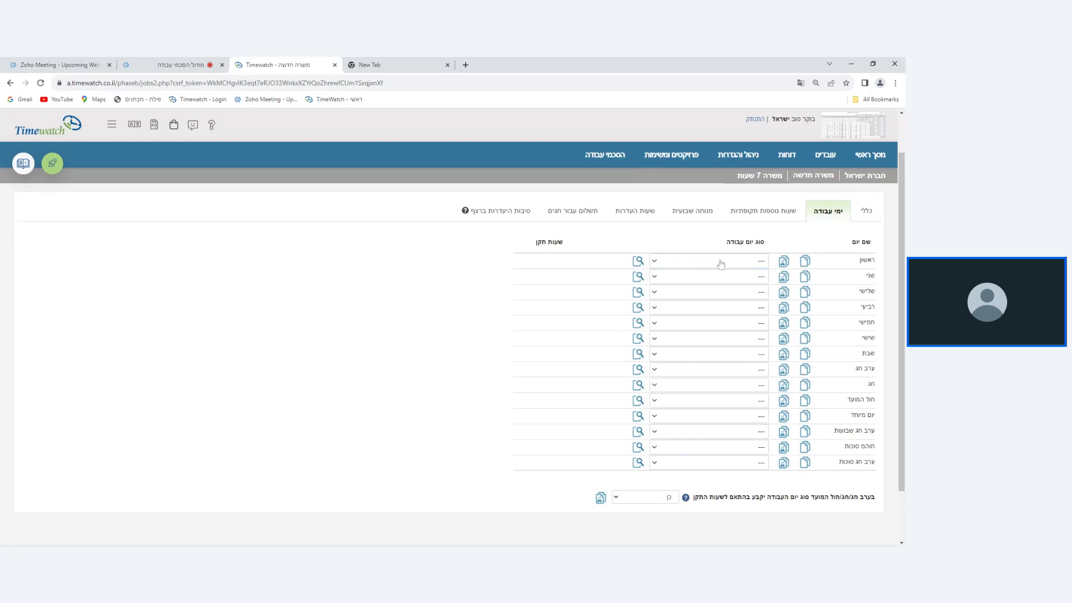
click(721, 263)
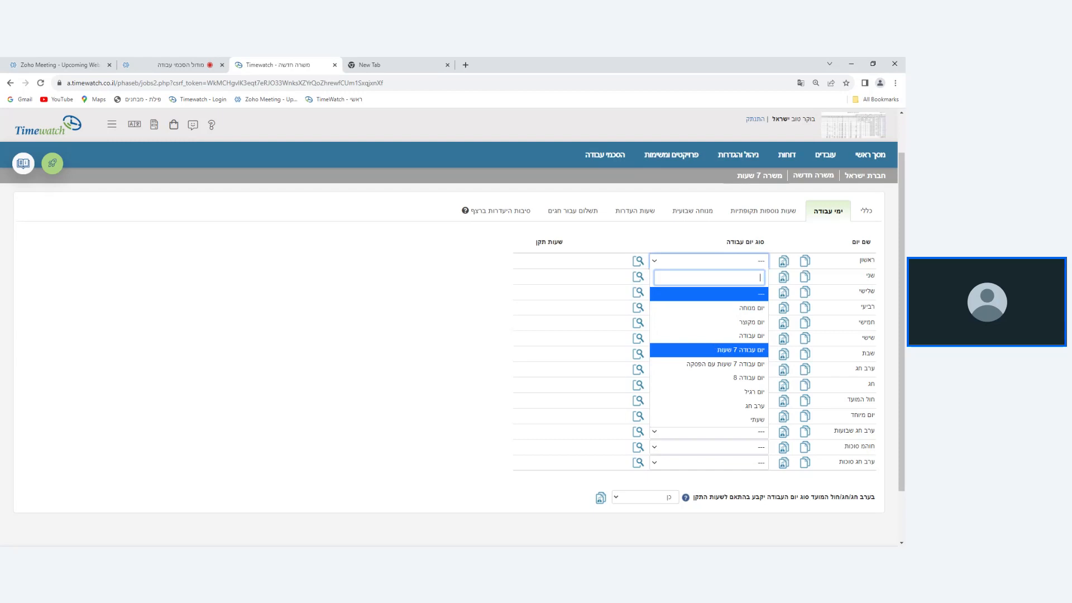
click(713, 350)
click(703, 277)
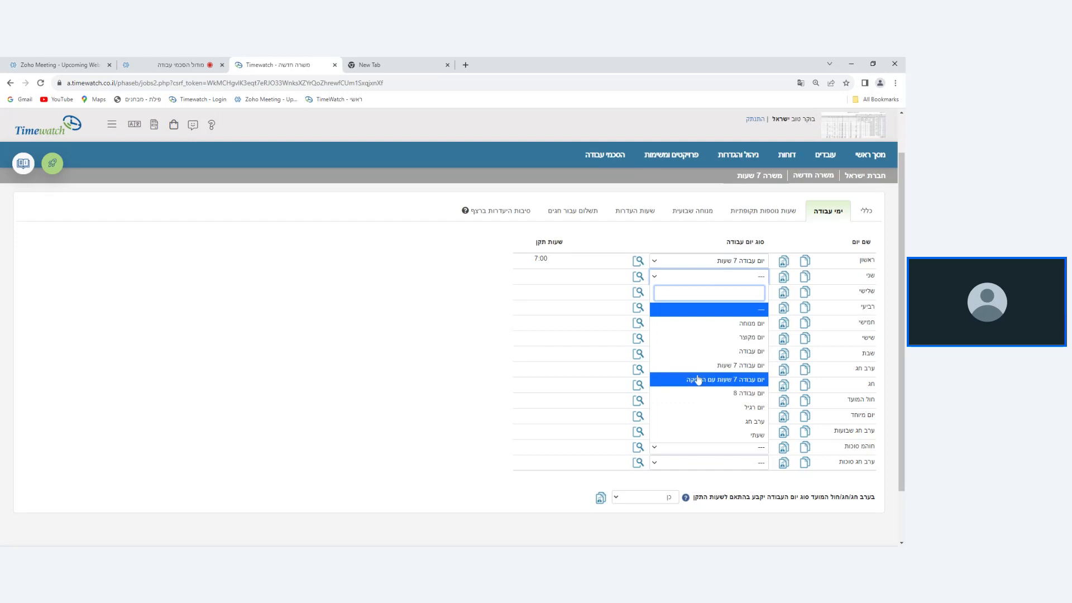
click(625, 240)
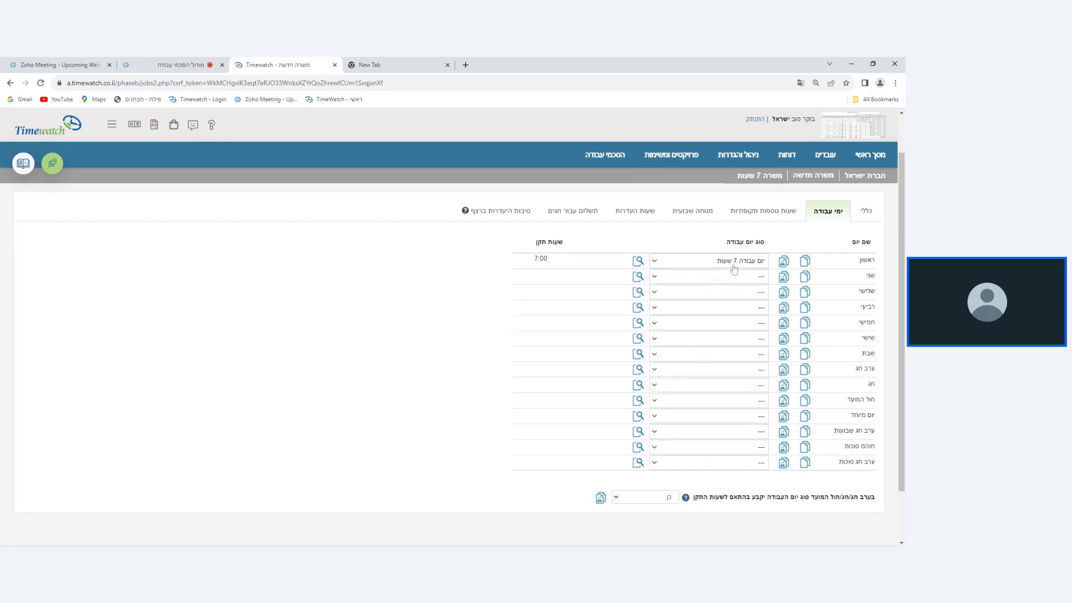
Copy the work day type of ראשון to the days through חמישי, and extend the copy through שבת.
click(805, 262)
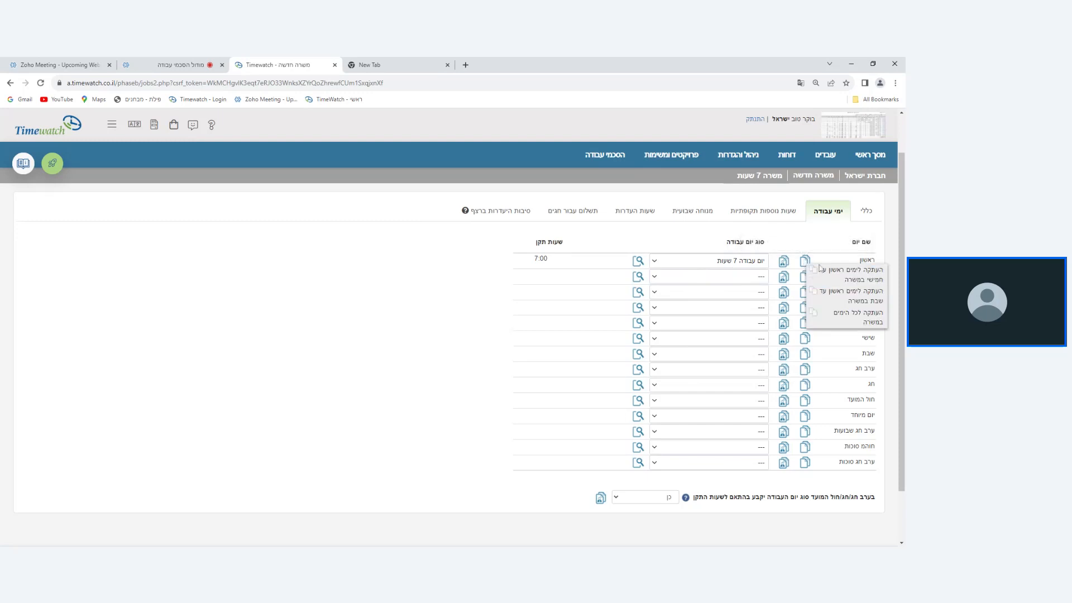
click(836, 277)
click(805, 261)
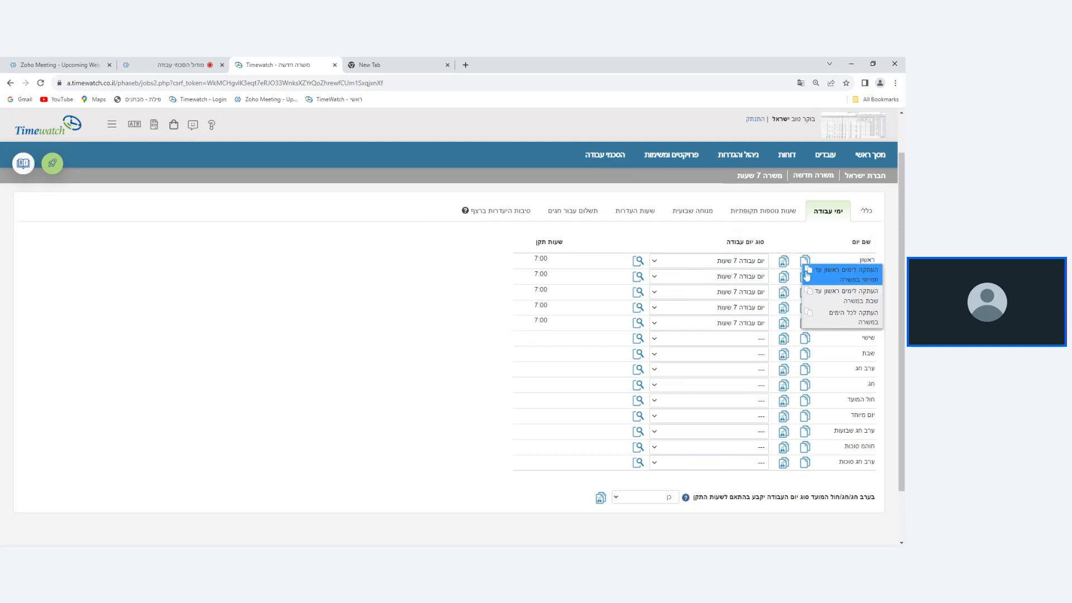
click(830, 321)
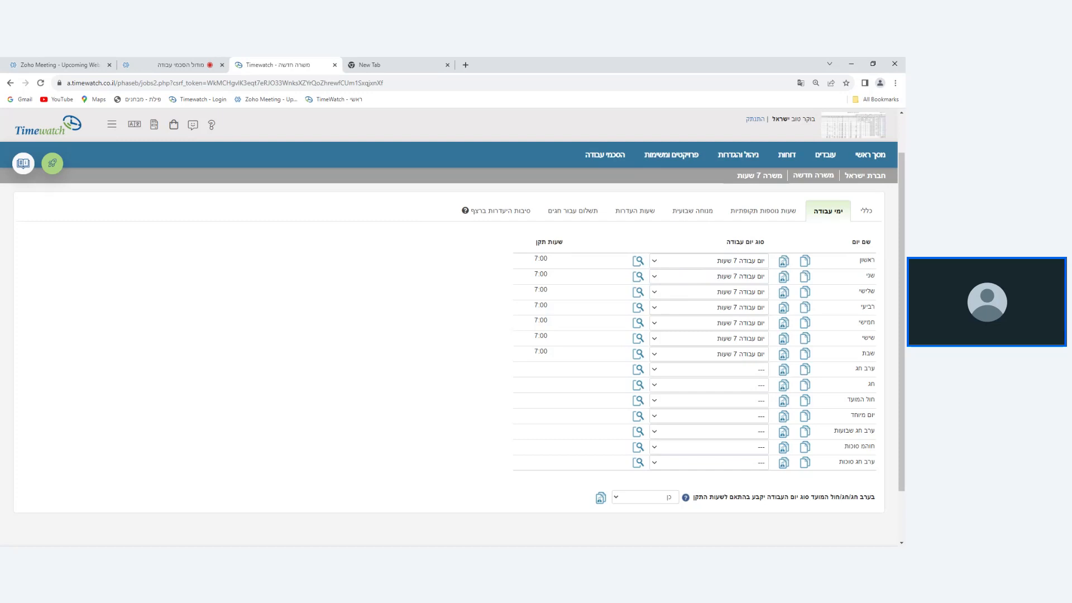
View the general details and entry and exit rules of the work day type assigned to ראשון, and close the preview.
click(638, 262)
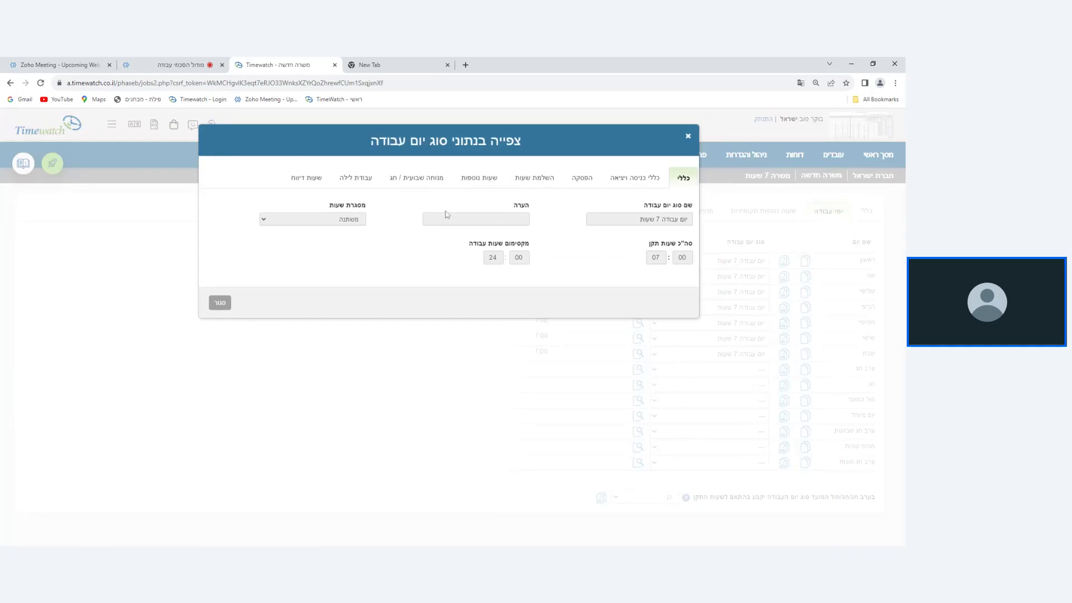
click(618, 189)
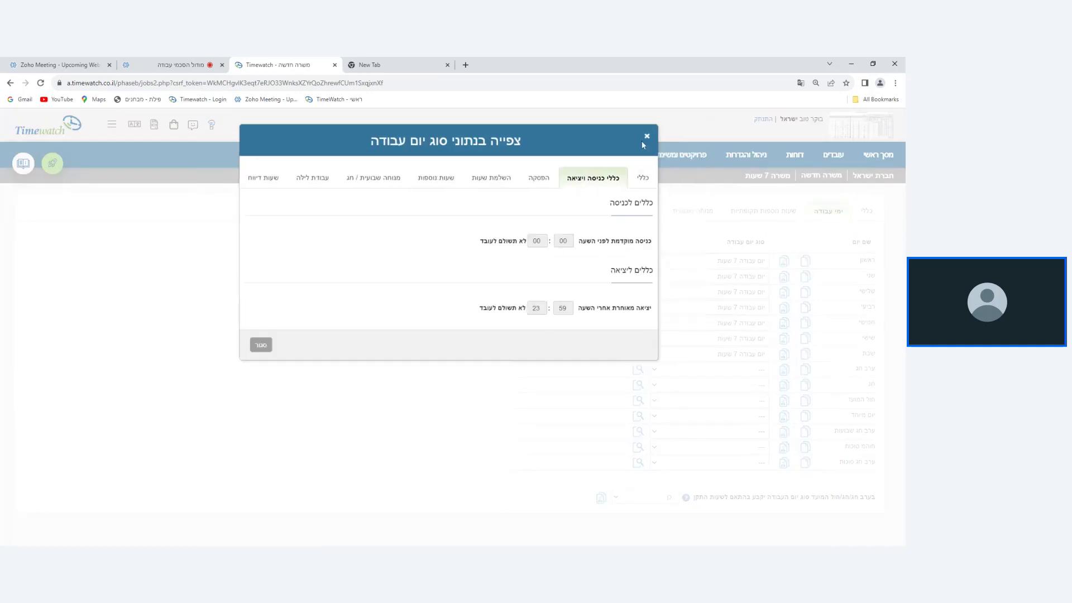
click(774, 136)
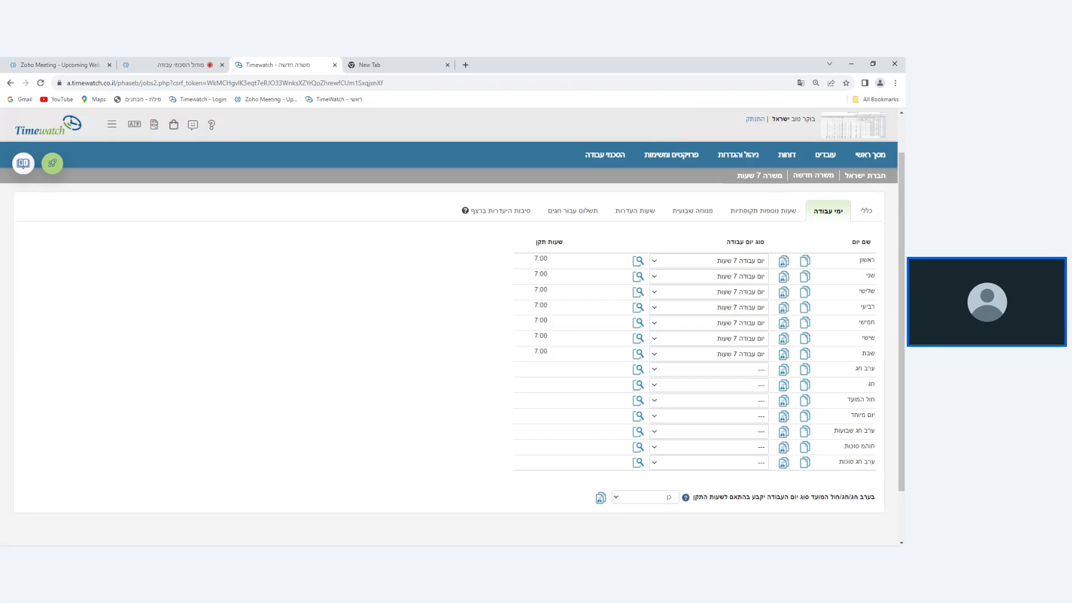
Assign the day type יום מנוחה to ערב חג in the position's work days.
click(694, 371)
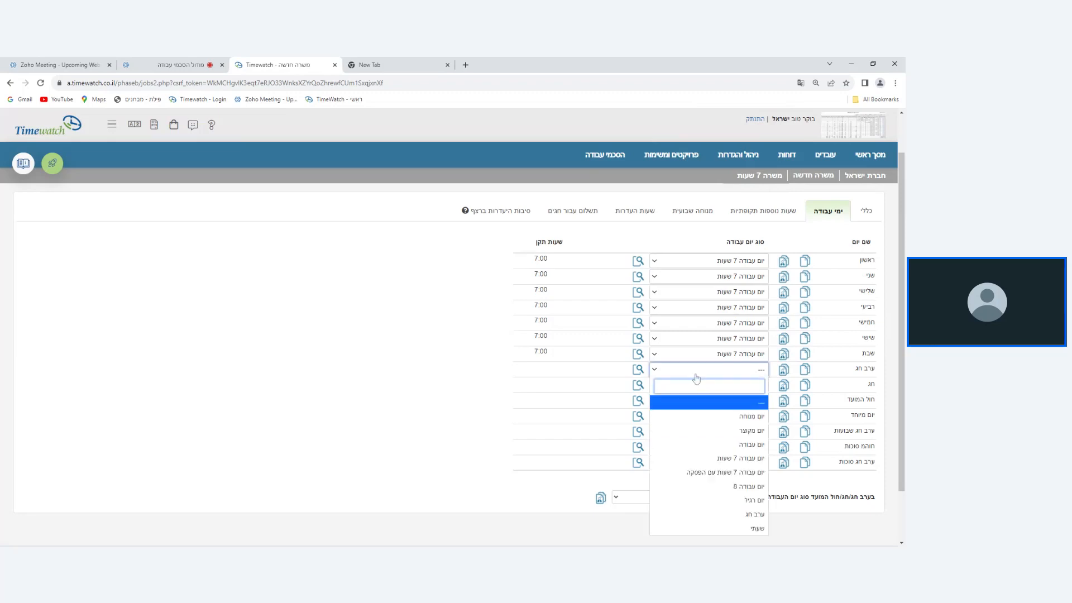
click(713, 418)
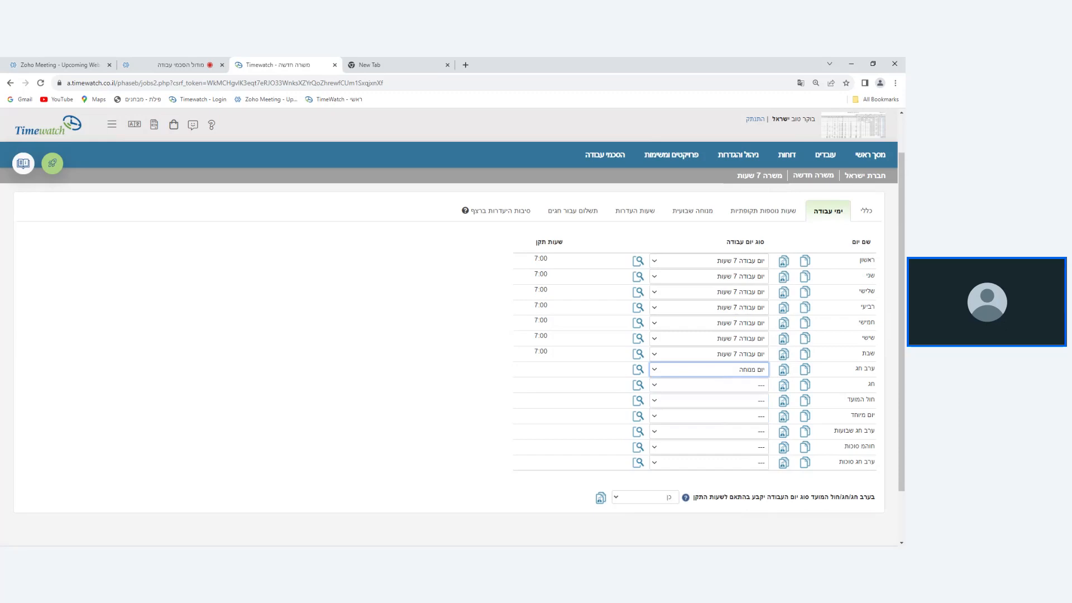
click(711, 369)
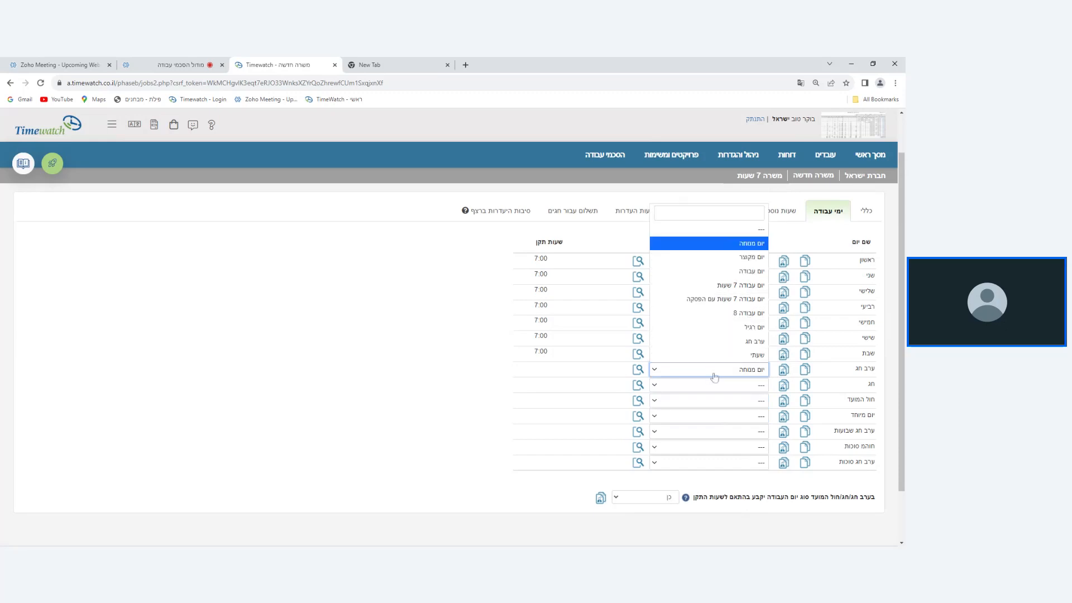
click(760, 244)
click(717, 371)
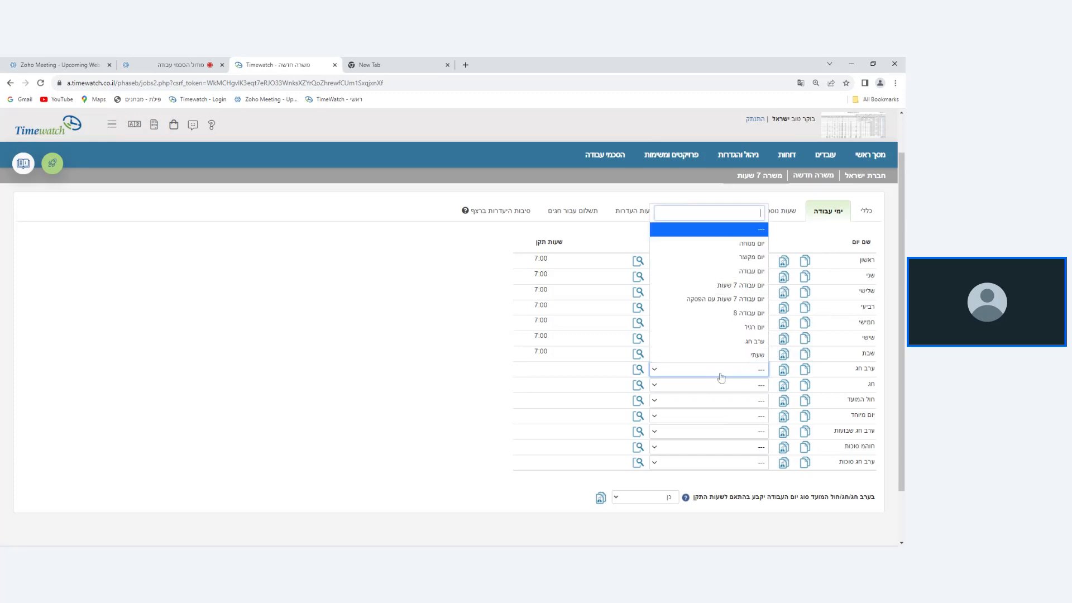
click(757, 250)
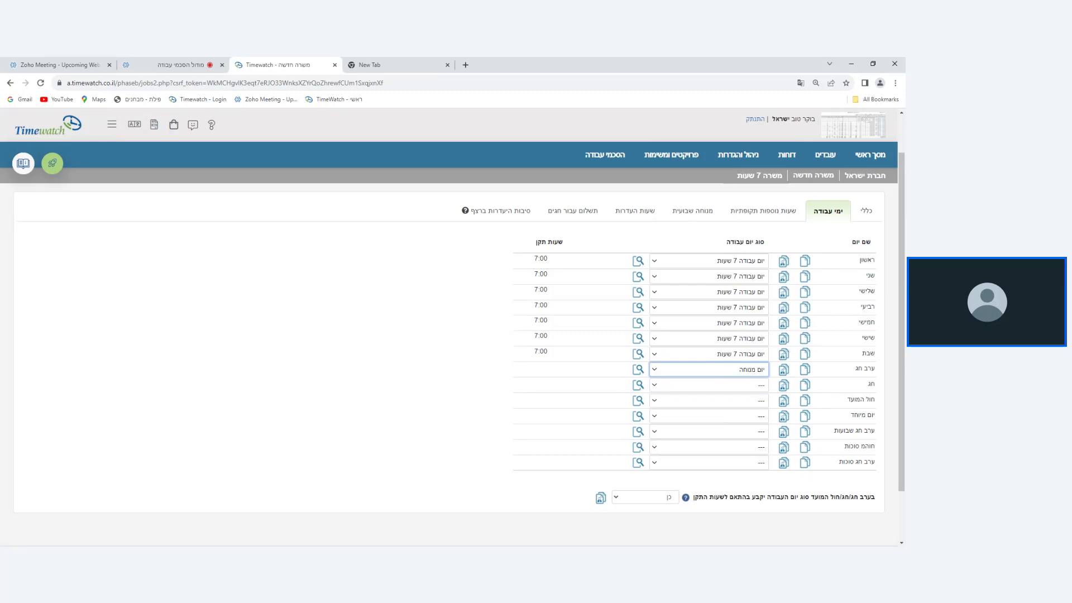
click(709, 369)
click(726, 239)
click(704, 371)
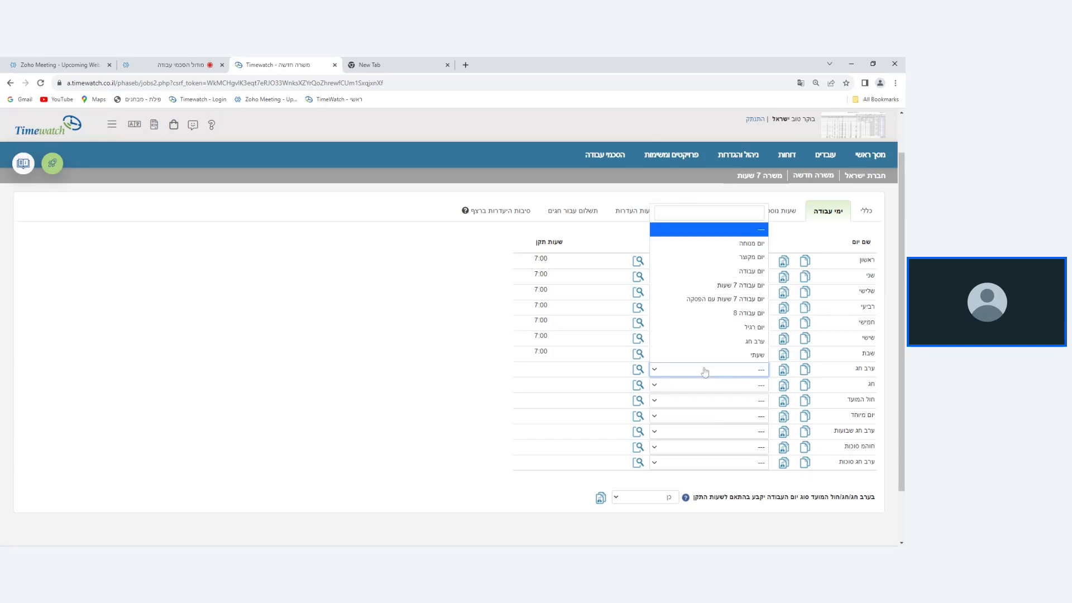
click(744, 244)
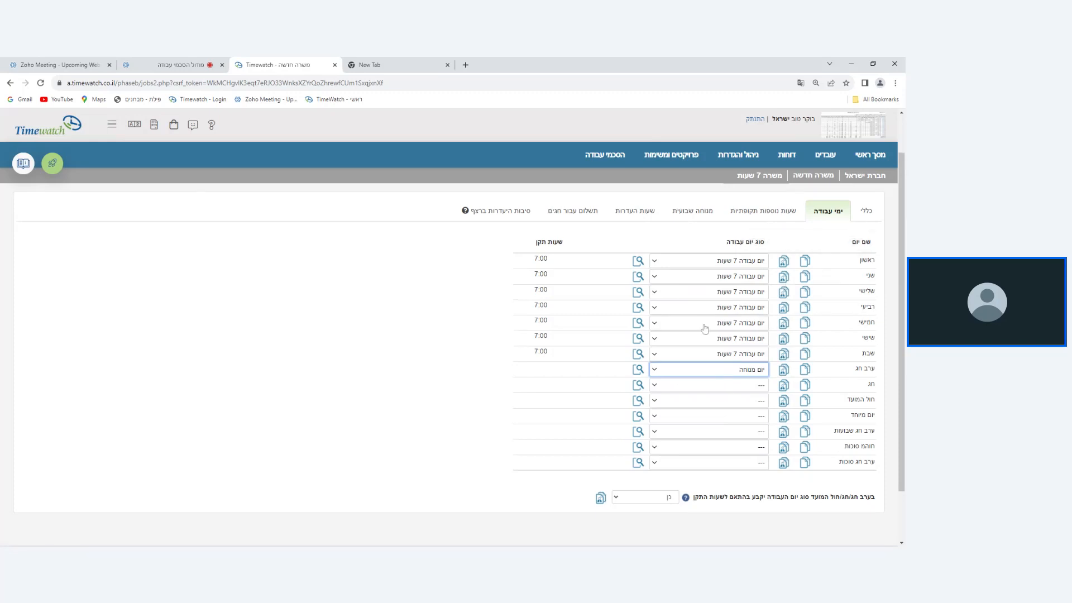
Examine the position's periodic overtime settings, including the weekly hour thresholds and their percentage rates.
scroll(692, 335, down, 2)
scroll(689, 366, up, 3)
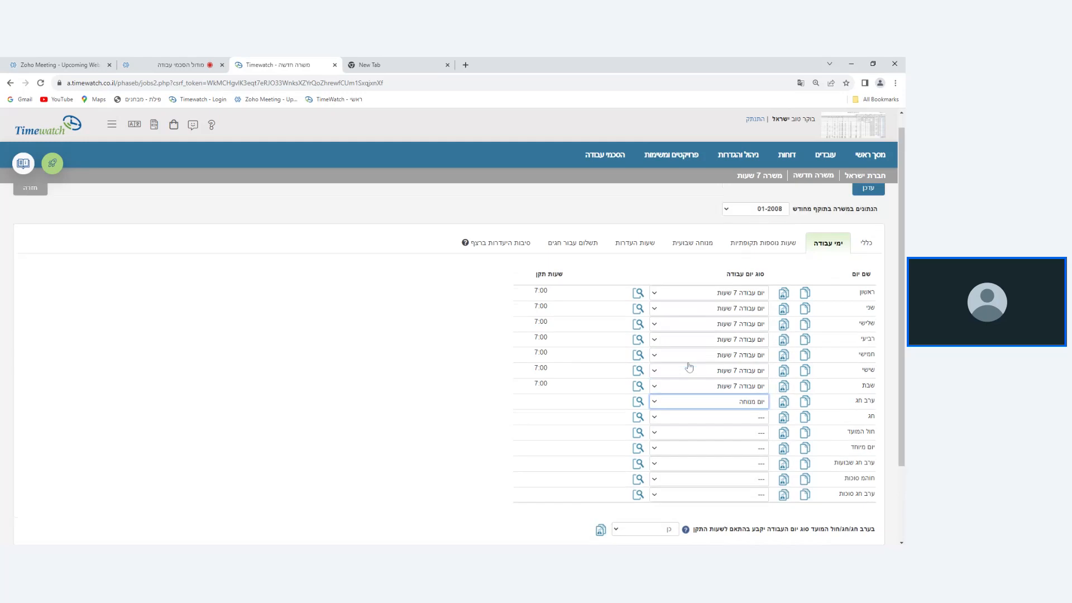
click(763, 246)
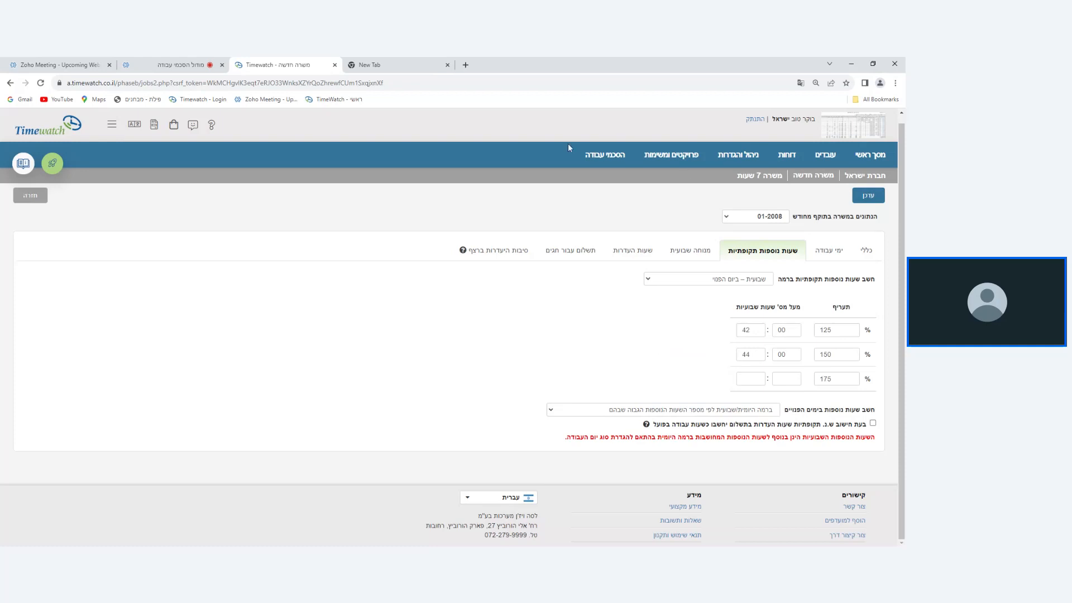
click(605, 155)
click(752, 331)
click(787, 331)
click(838, 330)
click(751, 355)
double_click(746, 355)
double_click(825, 354)
Switch the periodic overtime level to שבועית and try the option to calculate overtime above the weekly standard.
click(695, 284)
click(695, 283)
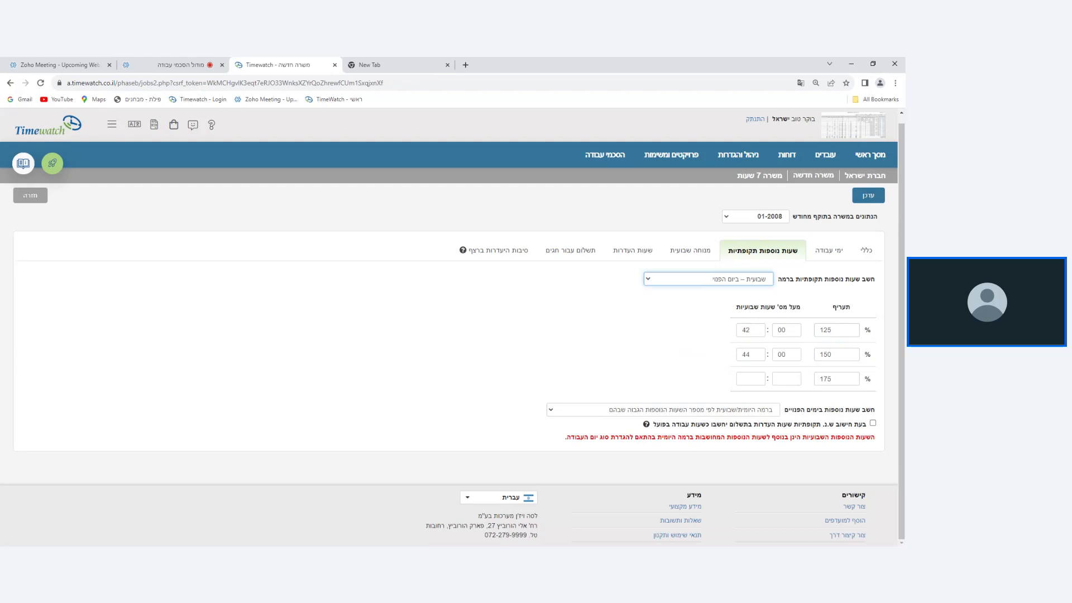
click(693, 306)
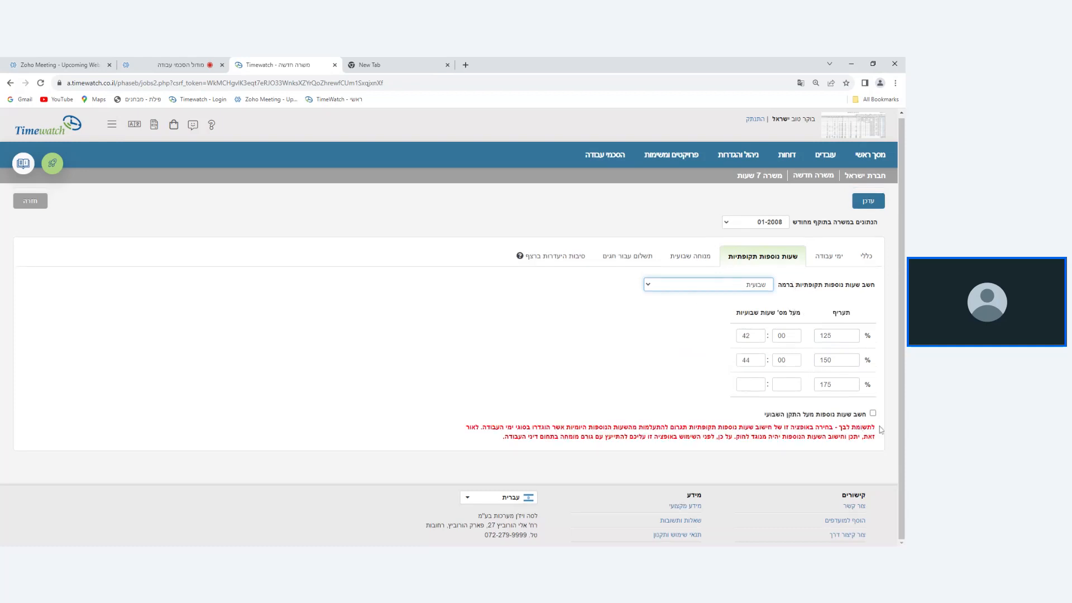
drag(881, 429, 546, 445)
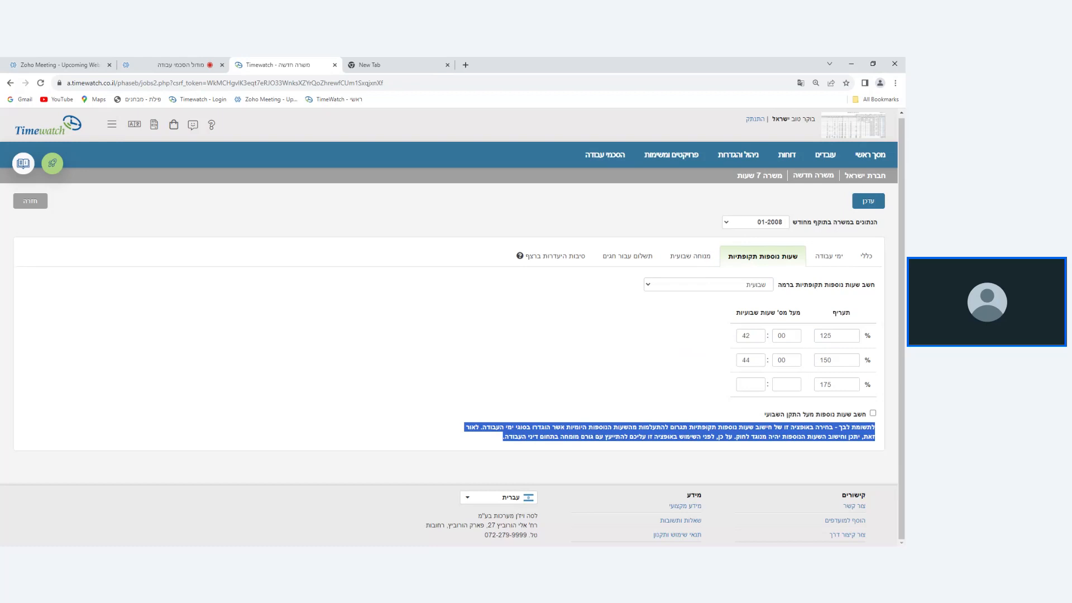
double_click(749, 335)
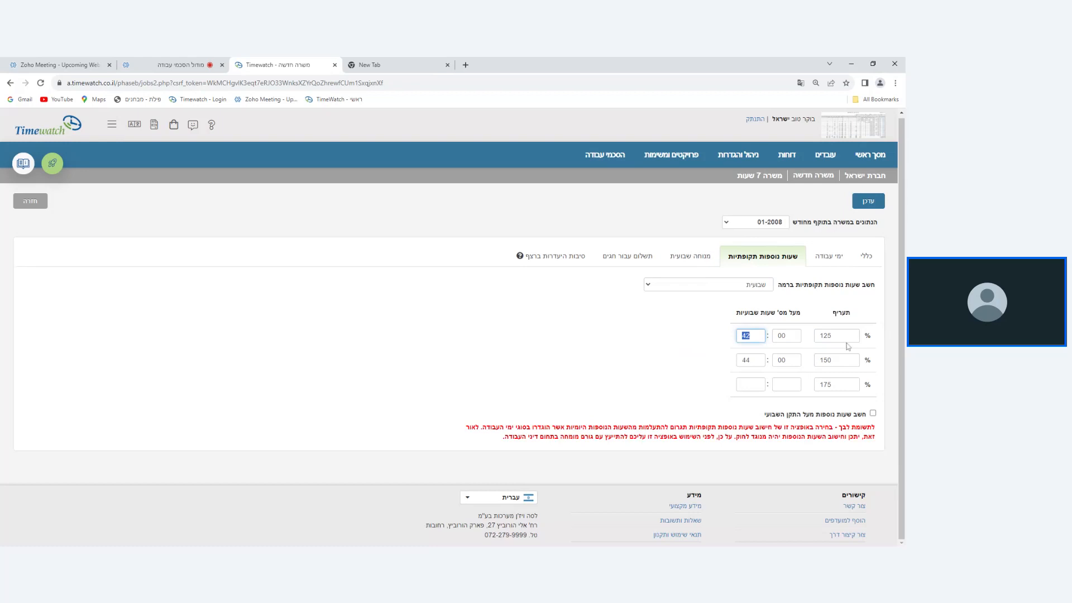
click(872, 415)
click(872, 415)
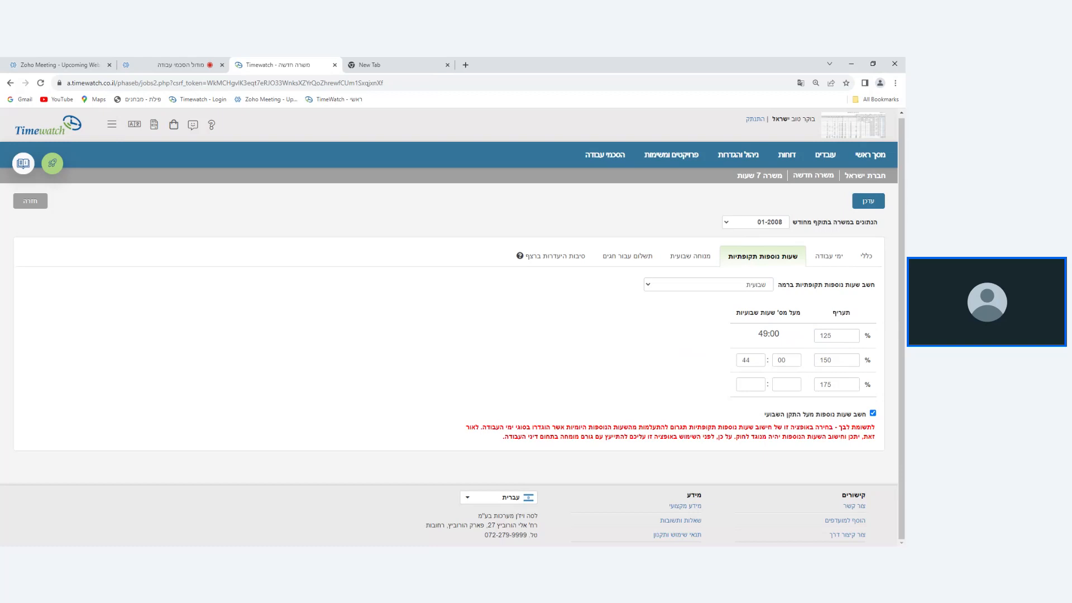
click(872, 413)
Switch the periodic overtime level to חודשית and enable calculating overtime above the monthly standard.
click(694, 287)
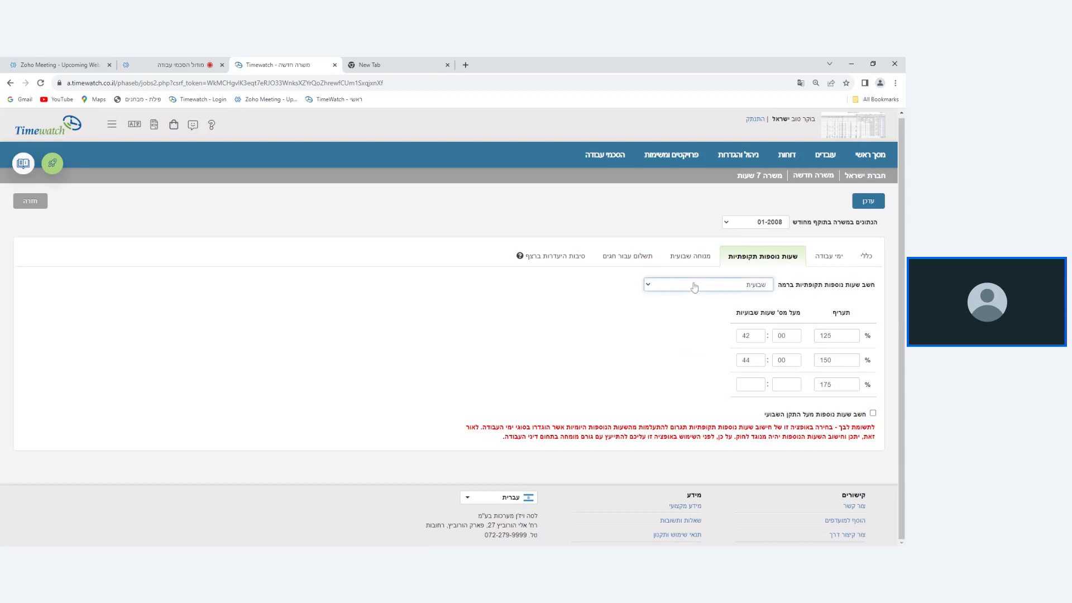
click(699, 314)
drag(756, 336, 715, 338)
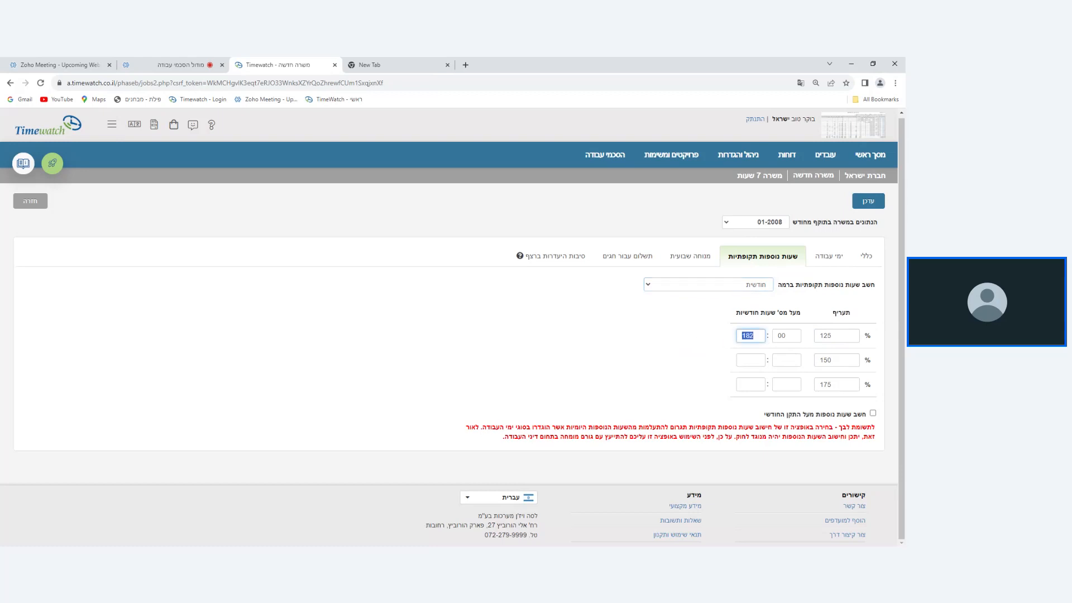
click(838, 336)
double_click(830, 335)
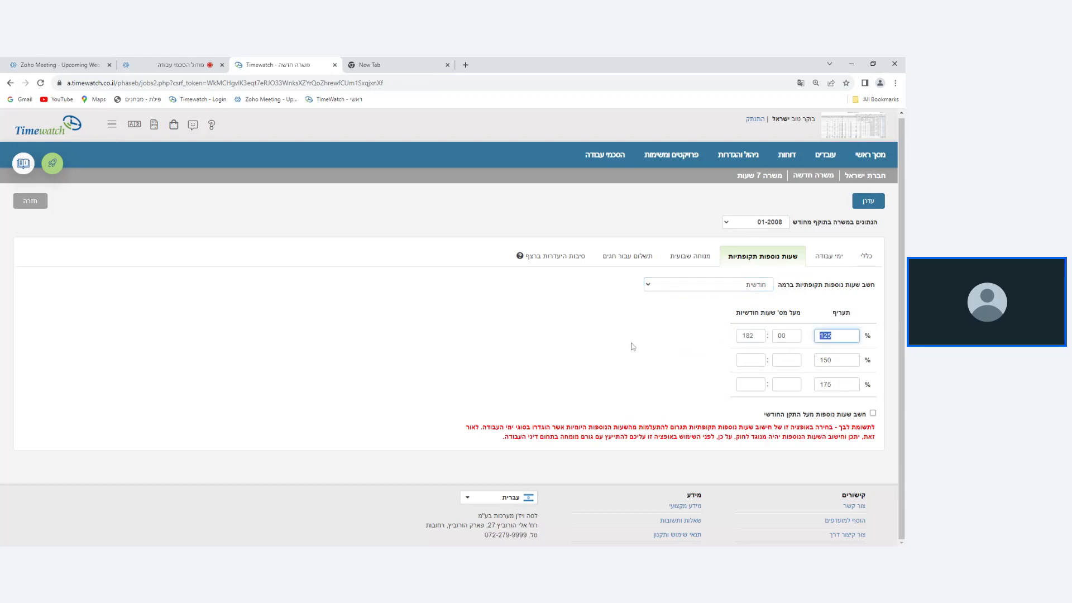
click(873, 413)
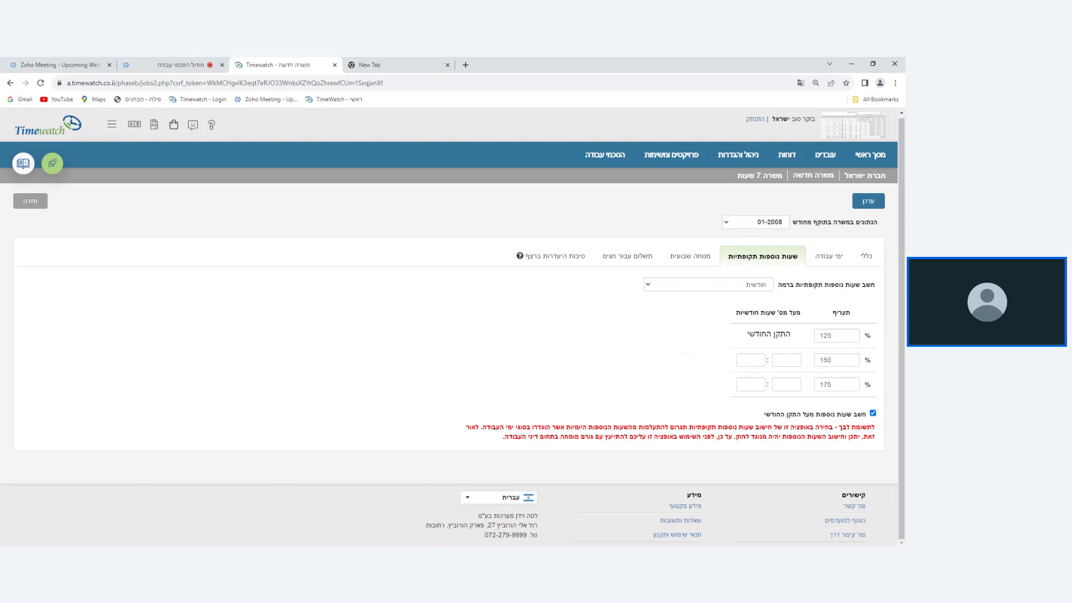
Set the periodic overtime level to ללא חישוב ש.נ. תקופתיות, and return it to שבועית – ביום הפנוי.
click(702, 290)
click(697, 299)
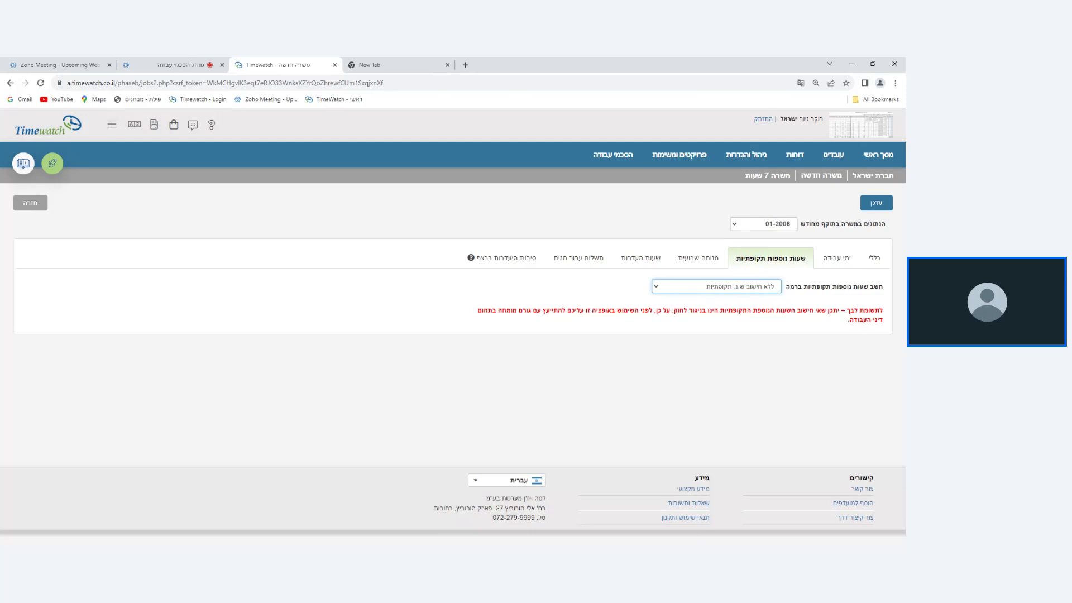
click(752, 288)
click(752, 298)
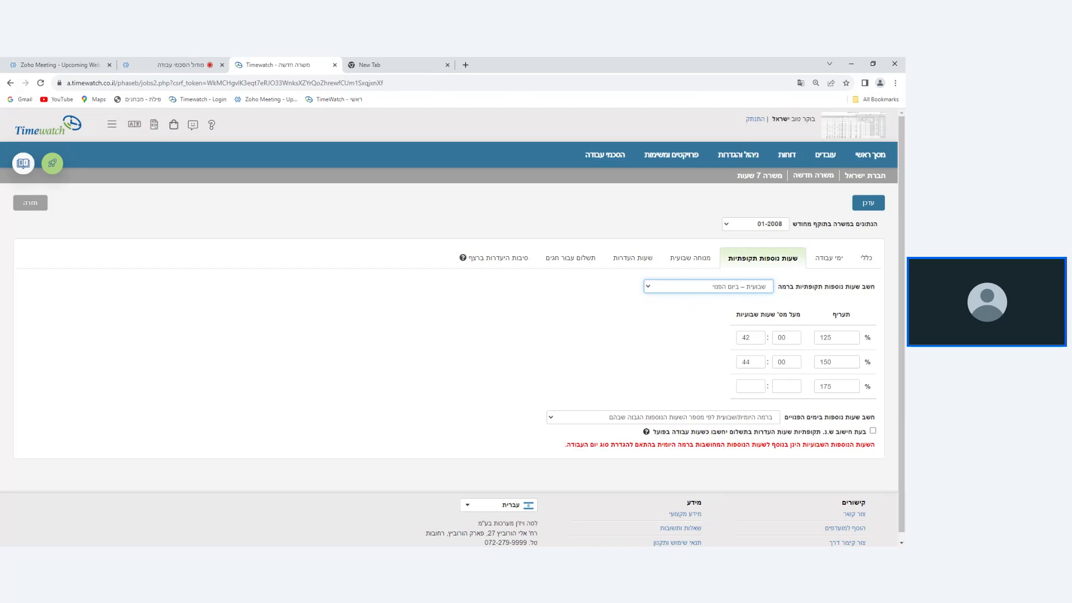
triple_click(789, 290)
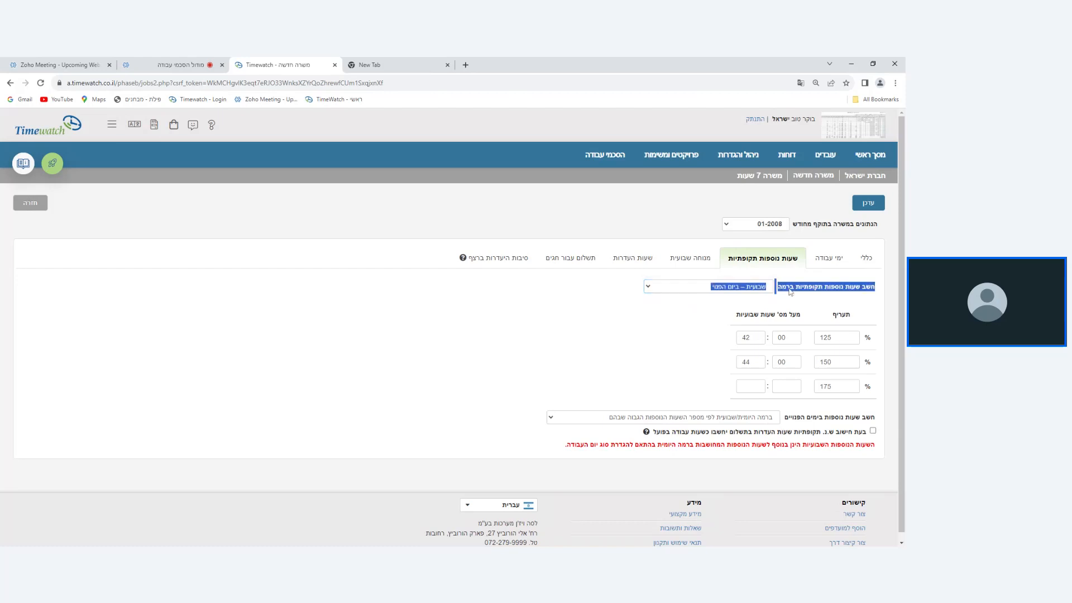
click(722, 295)
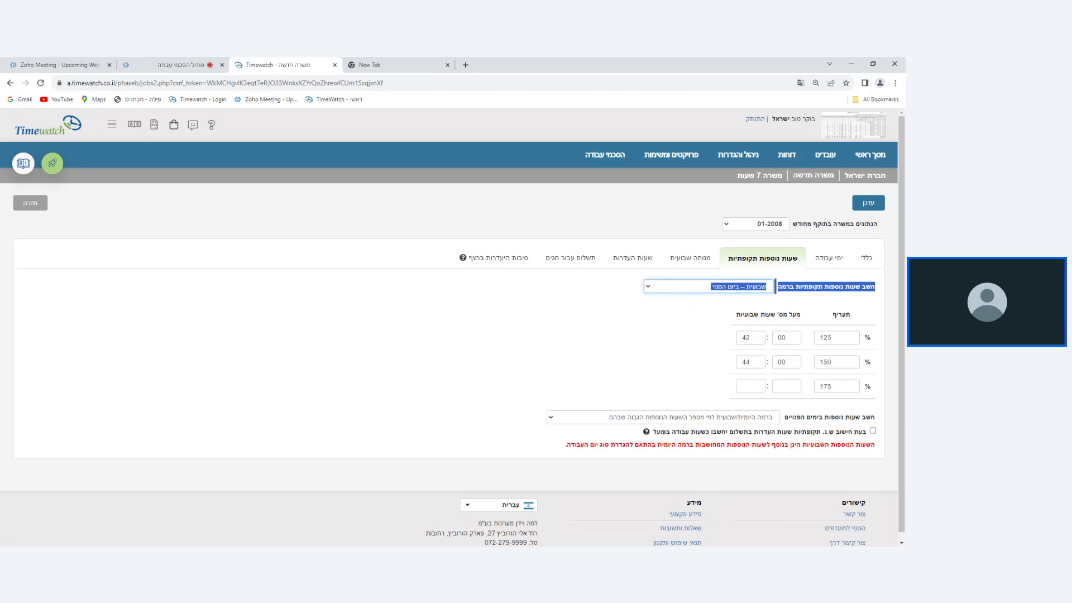
Try the periodic overtime levels שבועית and ללא חישוב ש.נ. תקופתיות, ending on the latter, and read its legal notice.
key(Up)
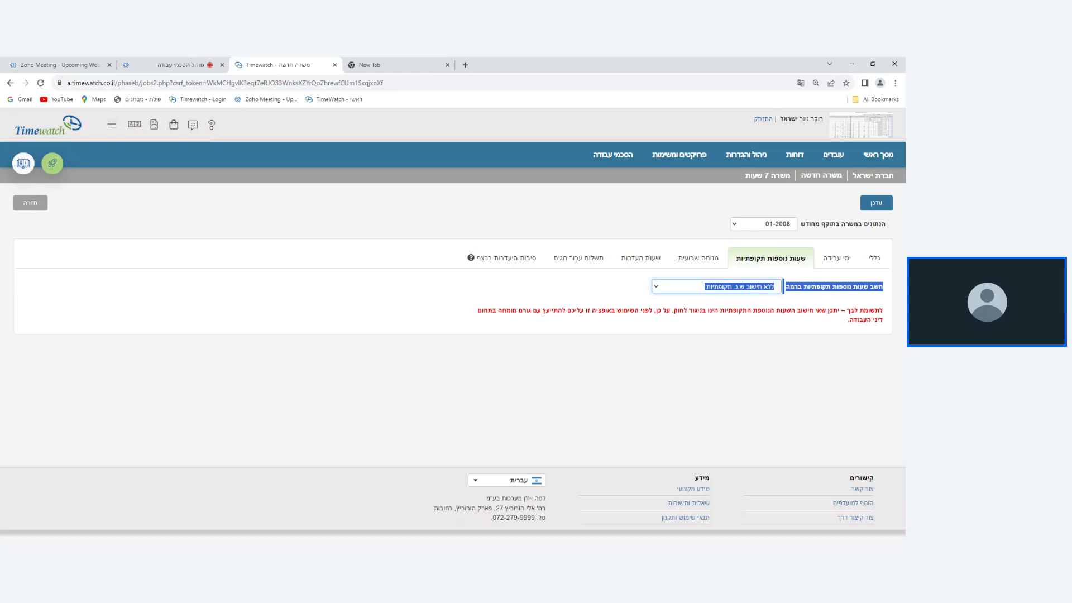
click(688, 299)
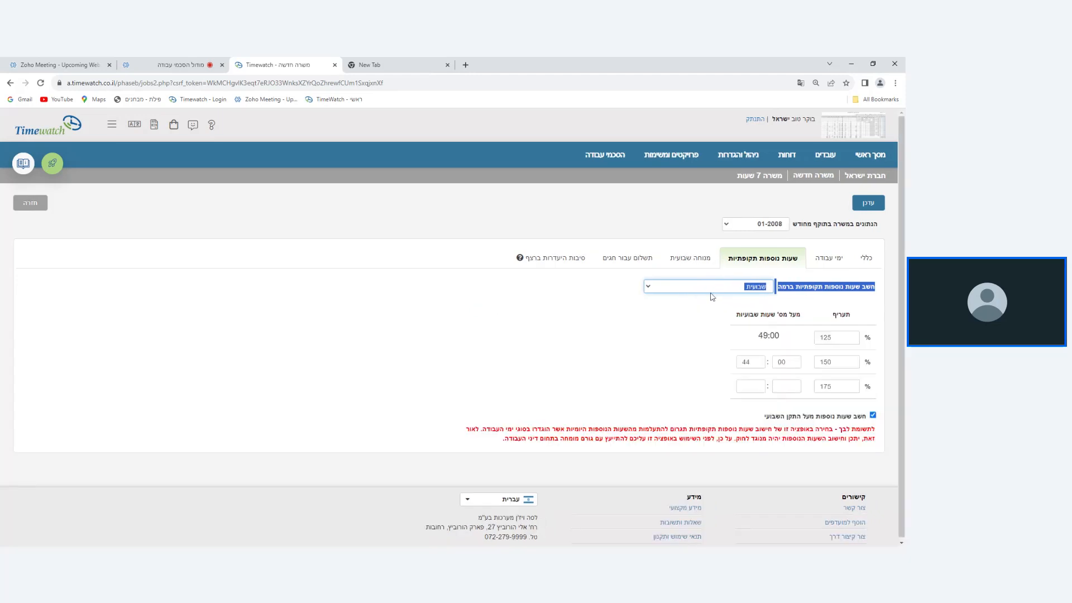
click(699, 294)
click(704, 325)
click(813, 319)
triple_click(834, 322)
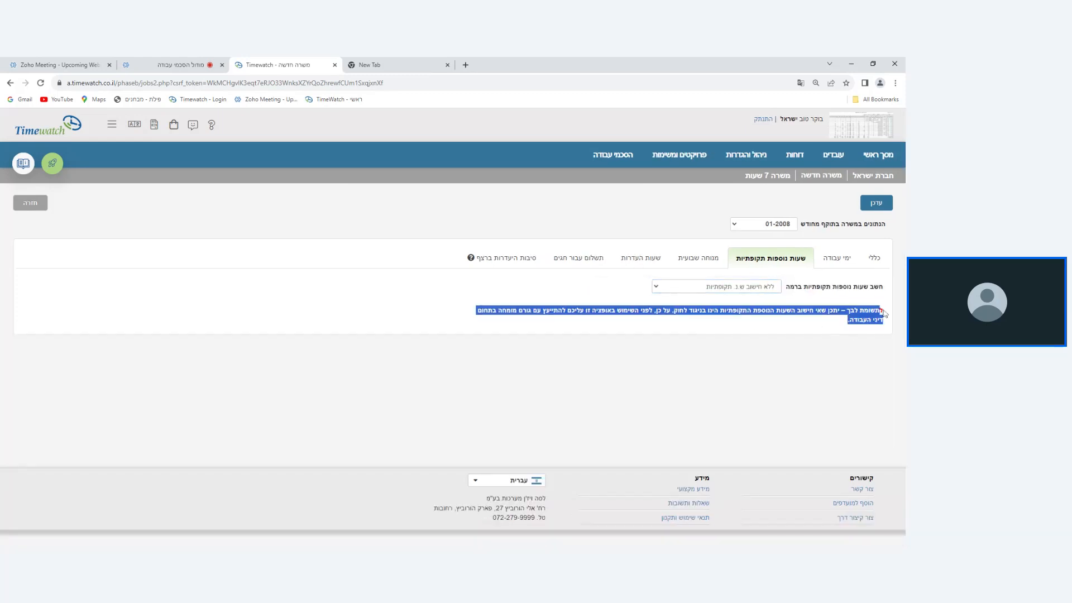
click(831, 333)
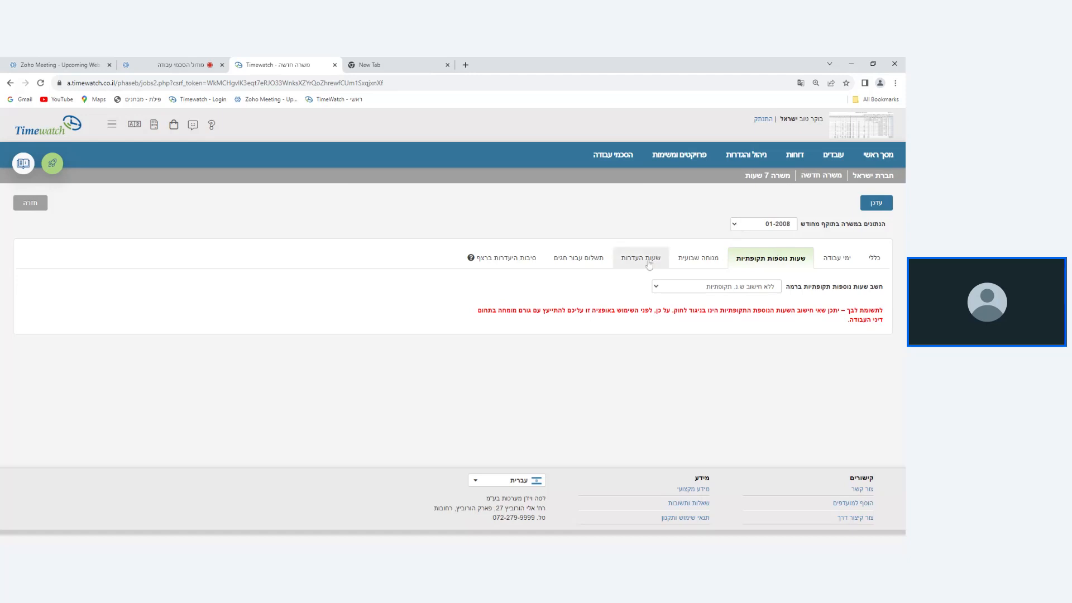
View the position's weekly rest and absence hours settings, and try the option קיזוז שעות העדרות משעות נוספות before turning it off.
click(686, 269)
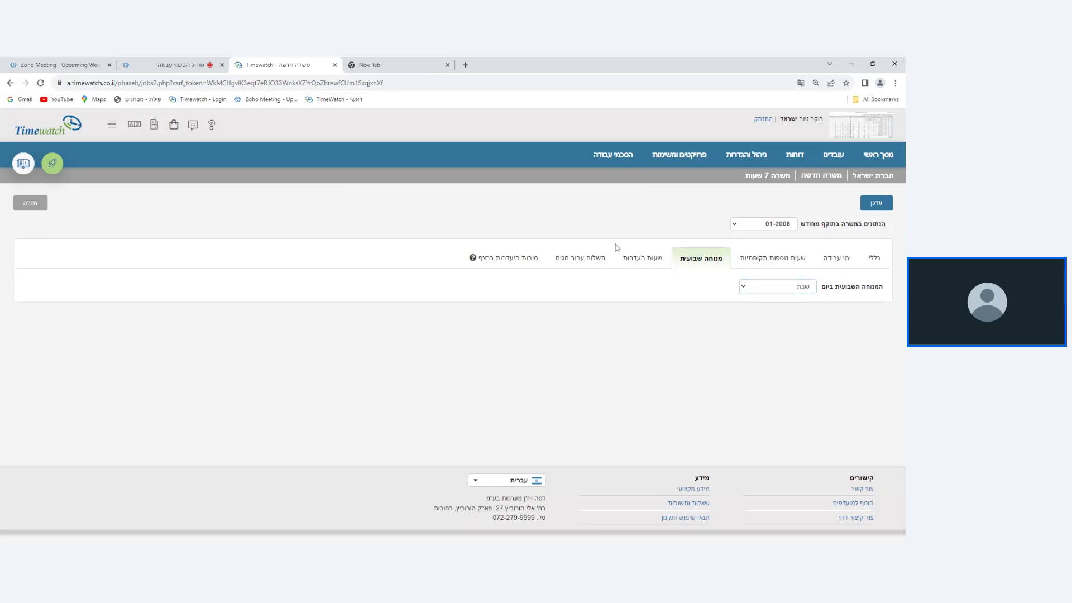
click(655, 265)
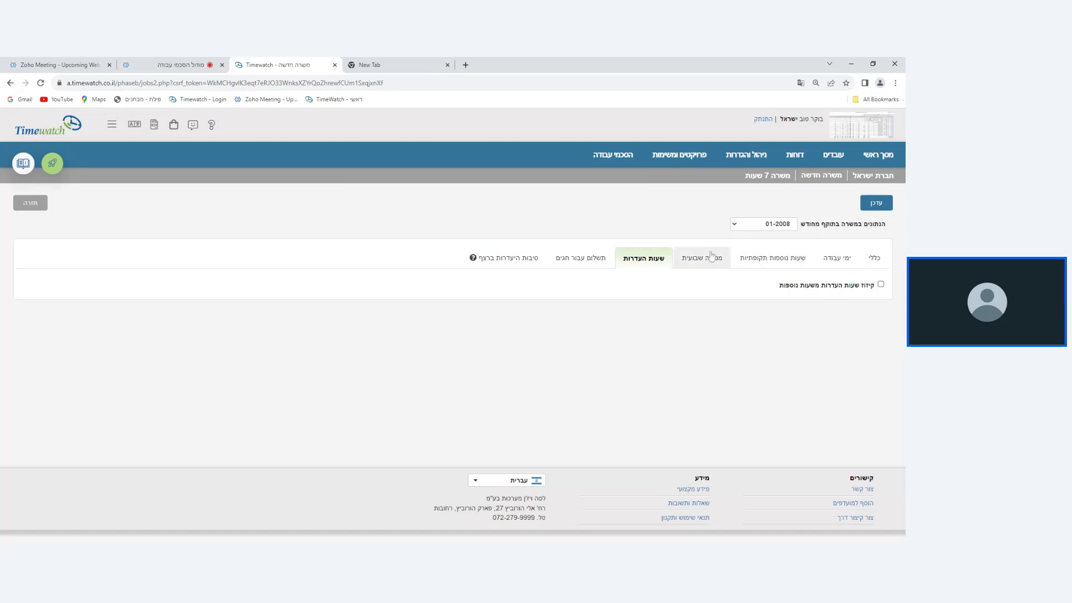
click(882, 285)
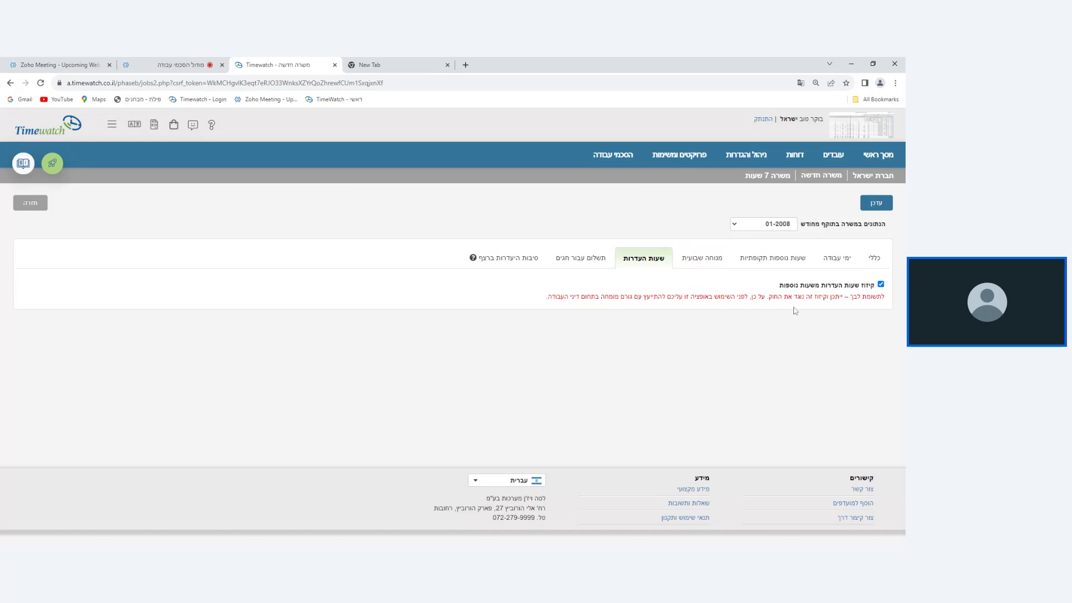
click(880, 284)
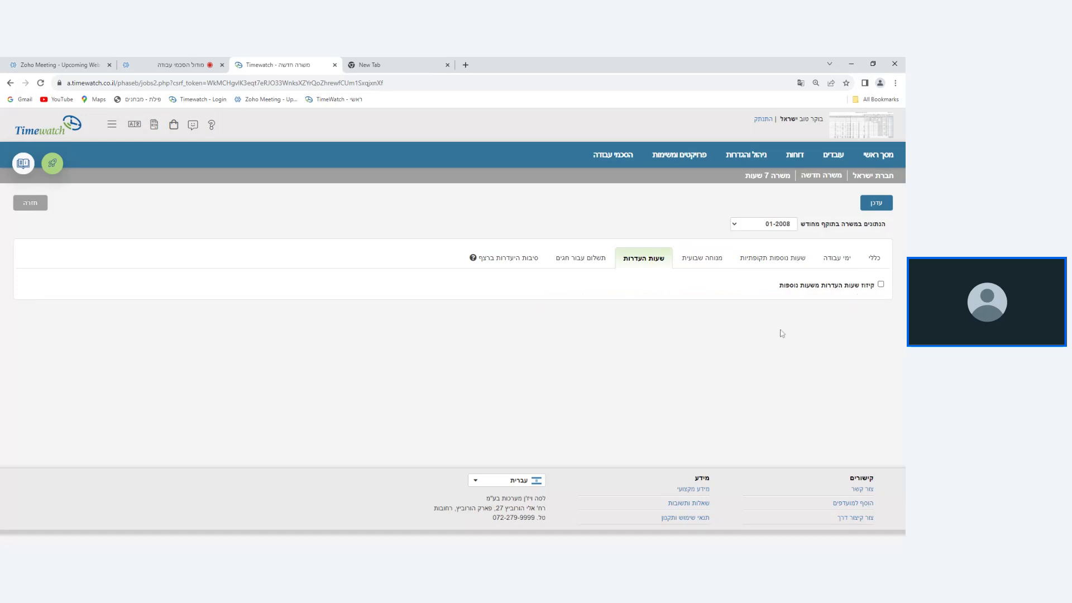
Review the position's holiday payment settings, return to the positions list without updating, and look through the listed positions.
click(597, 268)
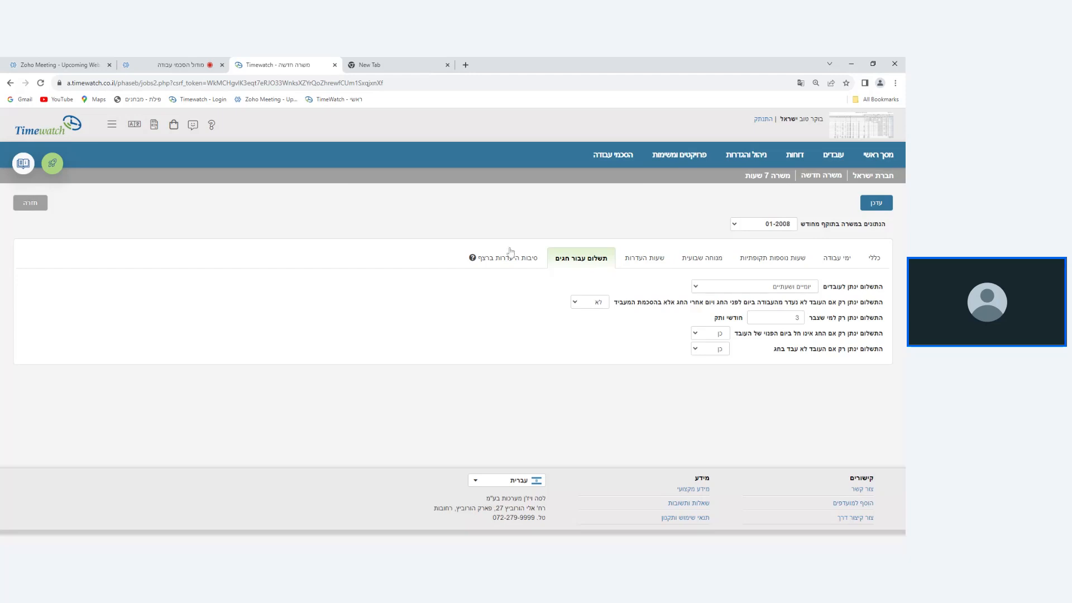
click(23, 210)
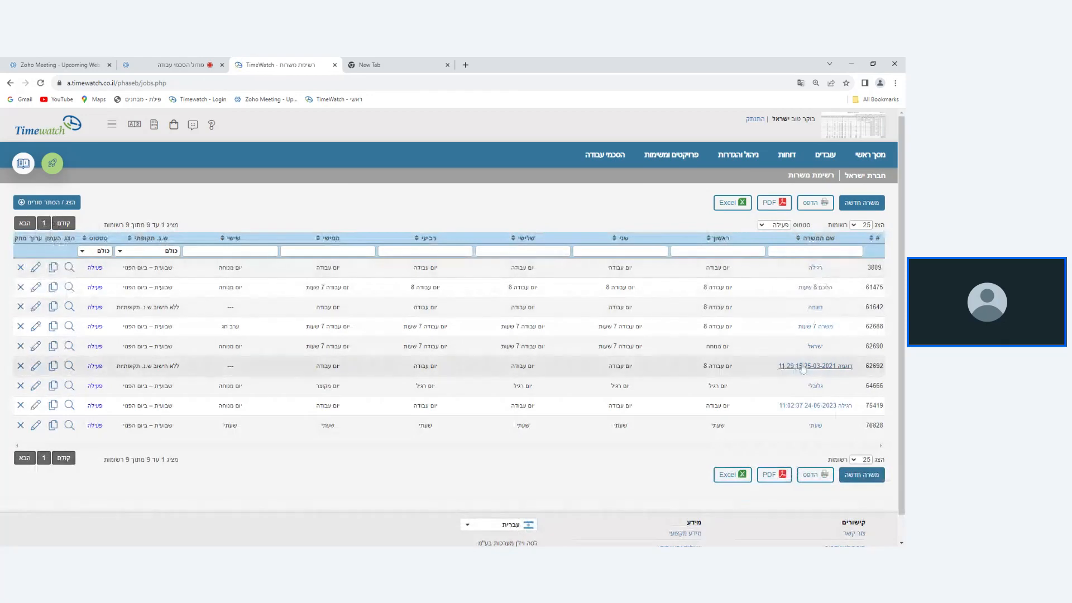
click(580, 157)
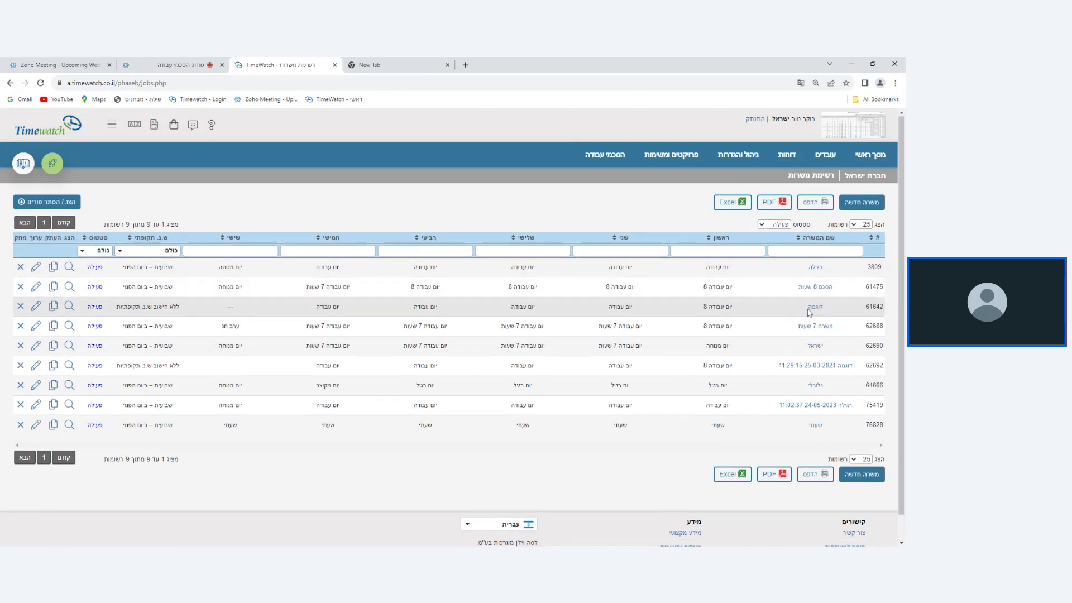
scroll(809, 313, down, 1)
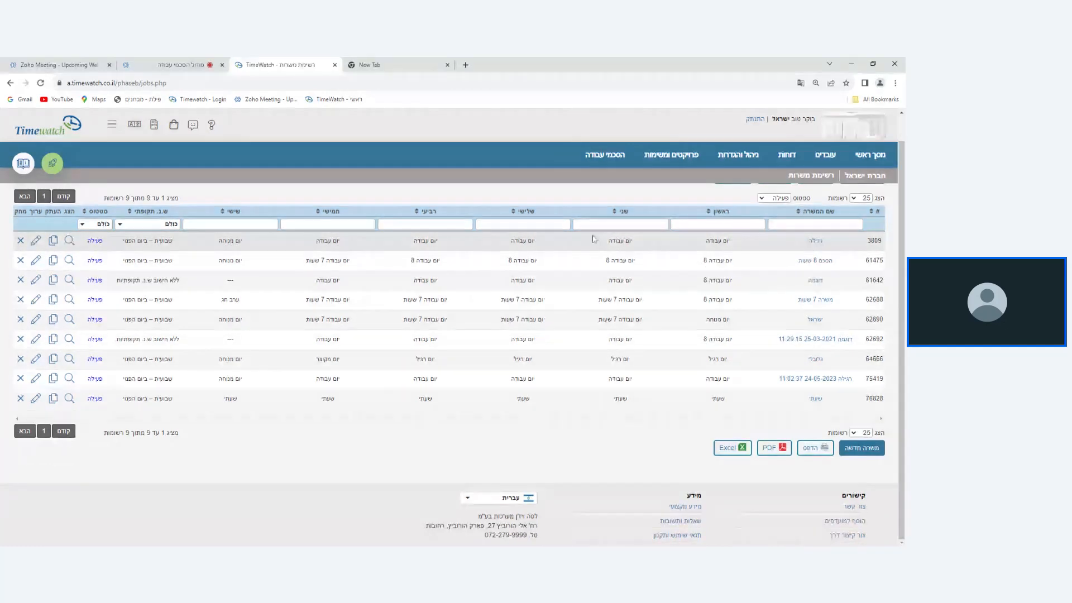
scroll(593, 239, up, 1)
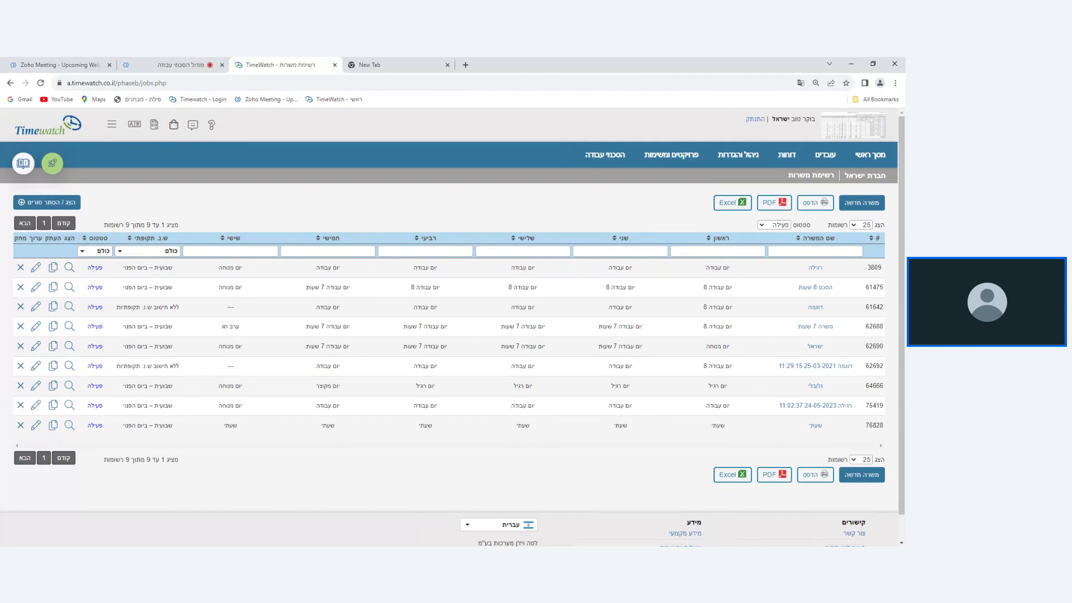
Filter the positions list by periodic overtime type, trying שבועית – ביום הפנוי and ללא חישוב ש.נ. תקופתיות, and clear the filters.
text(שע)
key(BackSpace)
key(BackSpace)
click(139, 253)
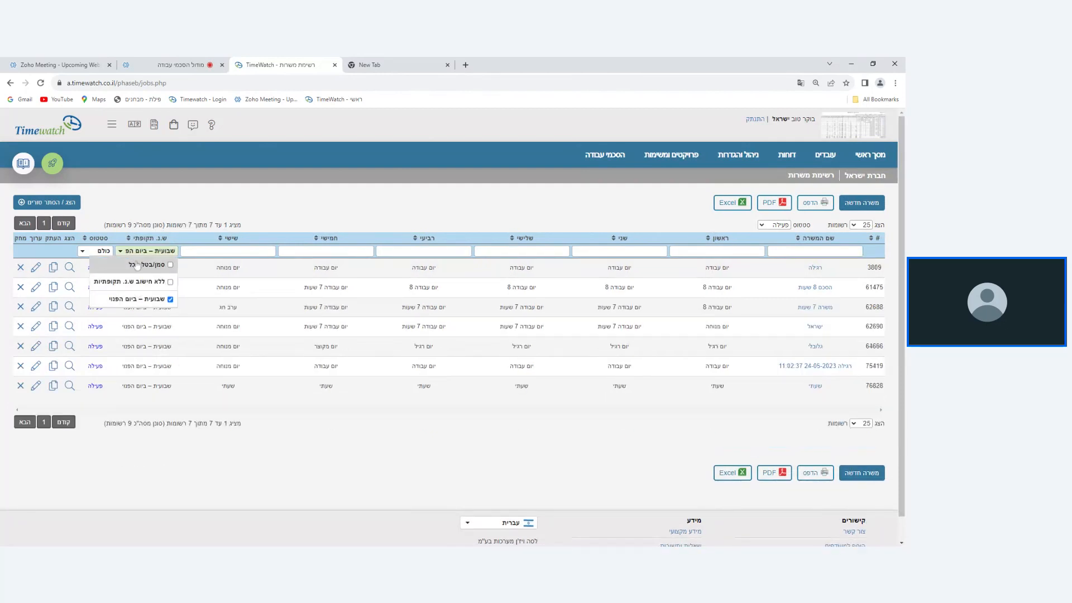
click(150, 299)
click(146, 282)
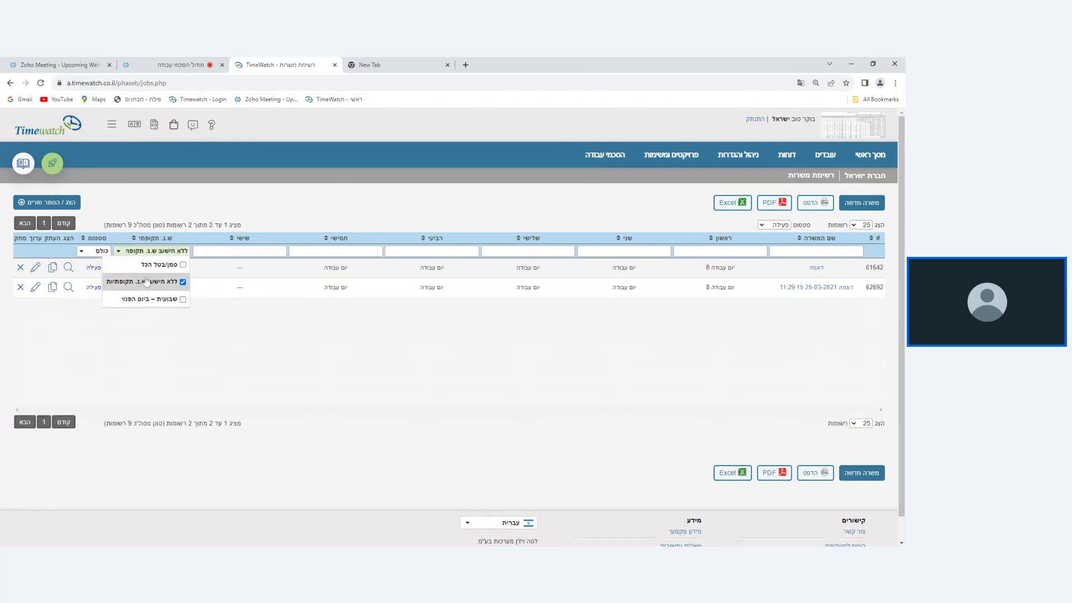
click(140, 264)
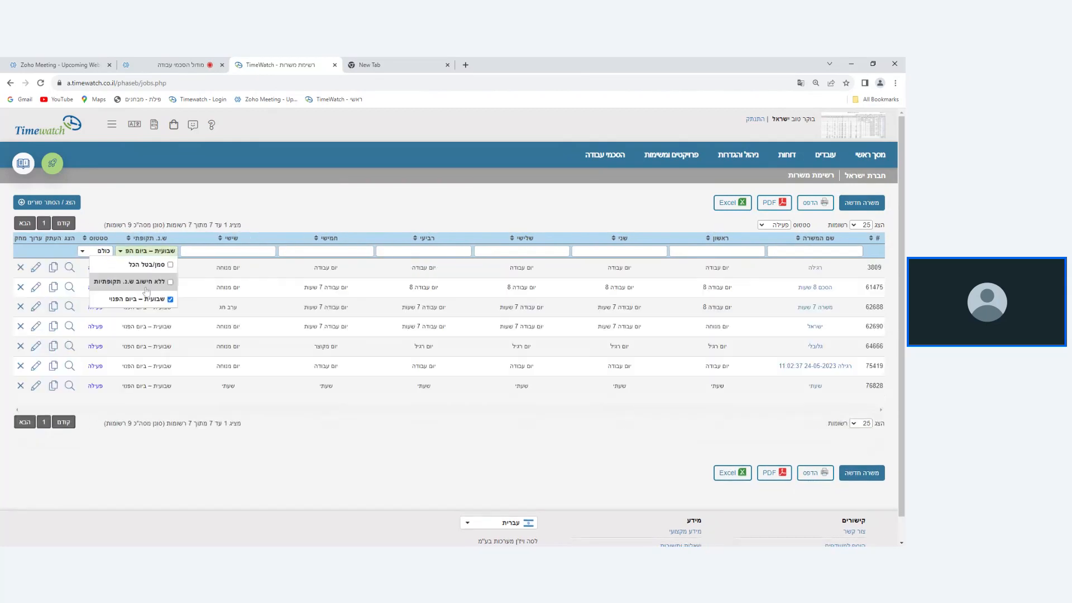
click(226, 218)
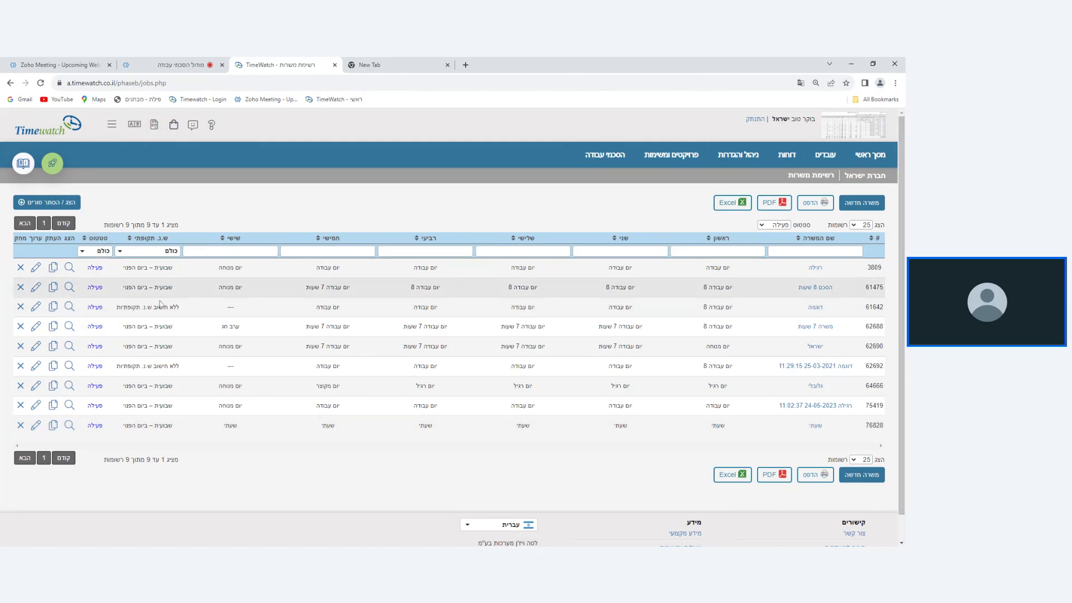
Freeze the position ישראל, check the list of positions with status מוקפאת, and return the list to status פעילה.
click(96, 347)
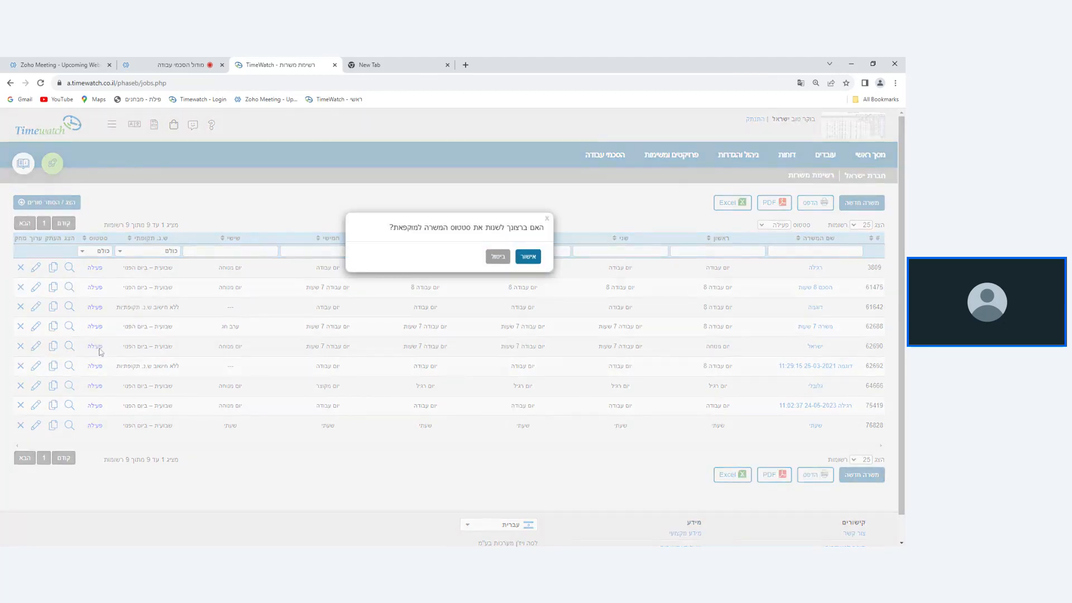
click(527, 256)
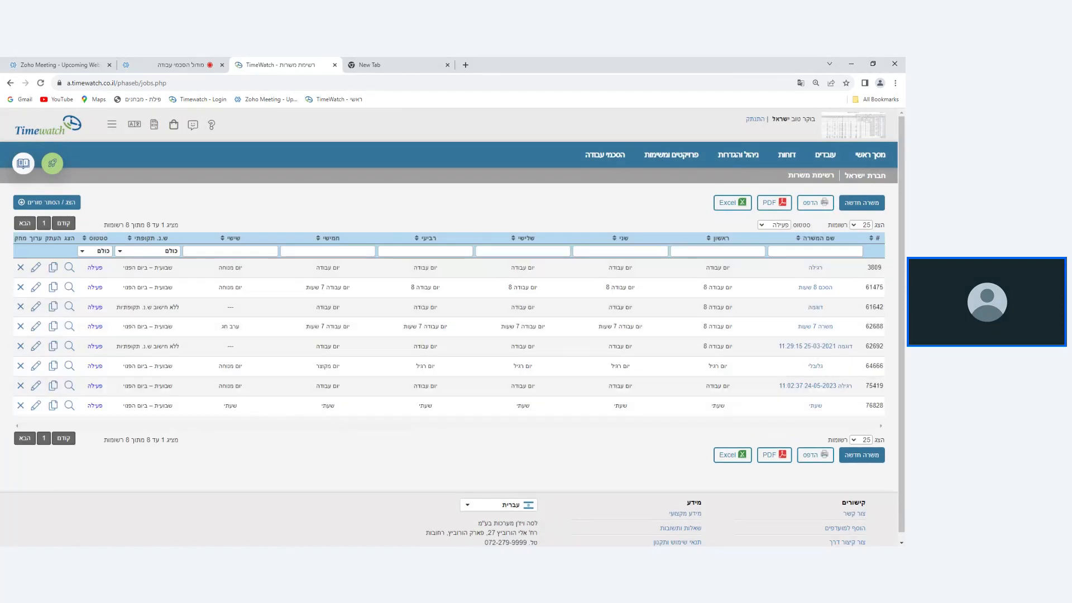
click(784, 230)
click(780, 256)
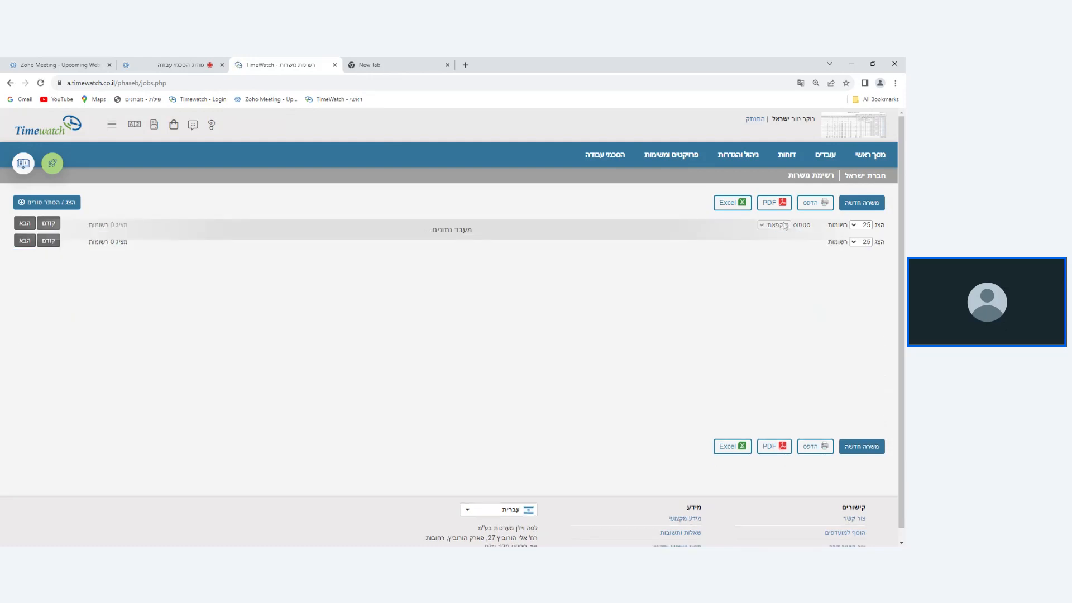
click(793, 228)
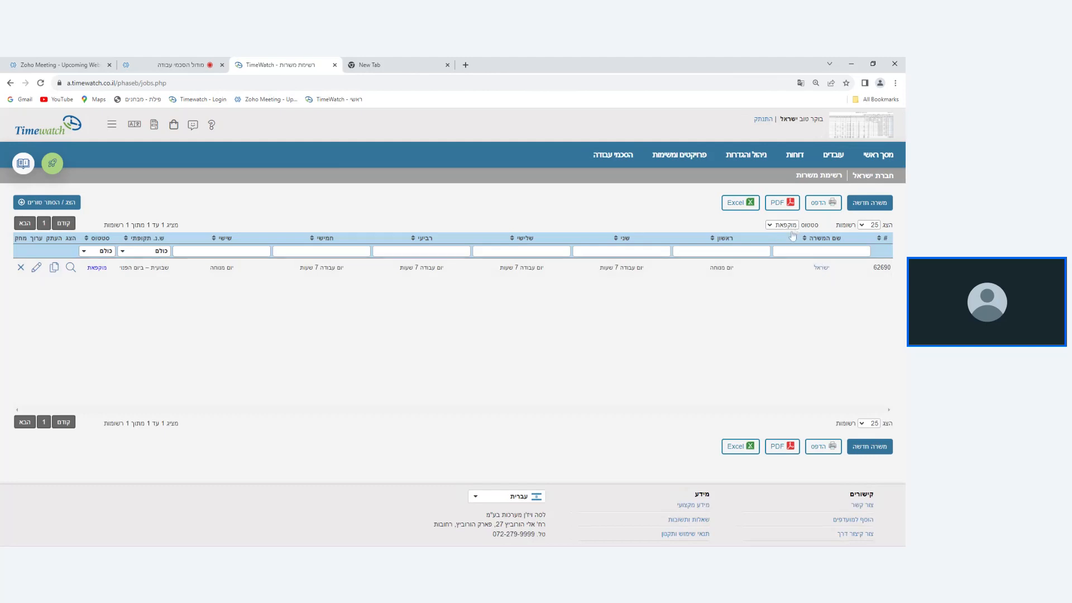
click(792, 241)
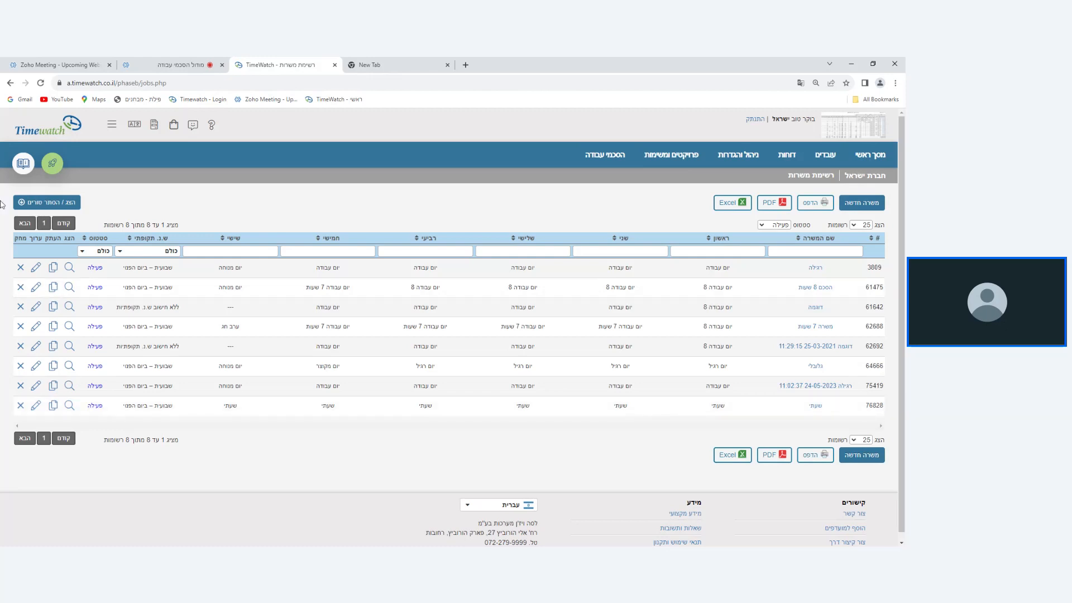
click(181, 63)
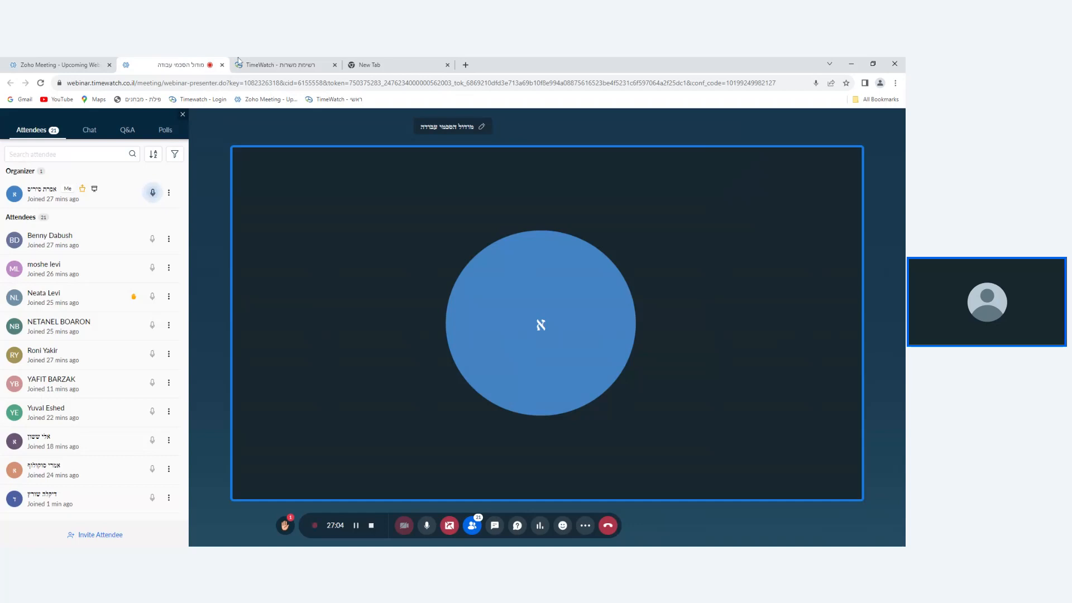
click(266, 63)
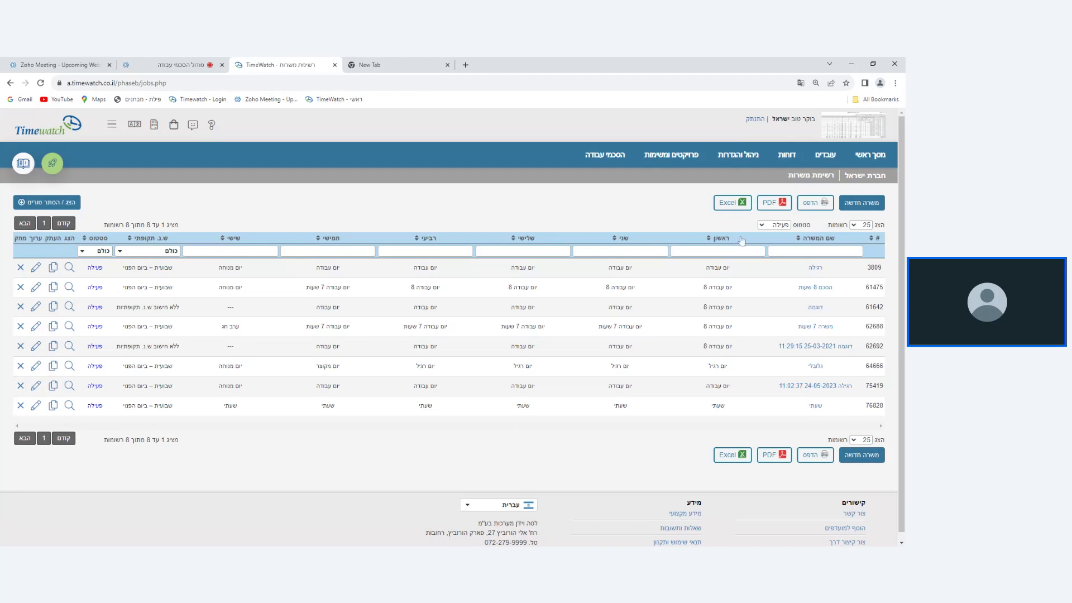
Open the employee list and bring up the work agreement settings of the first employee.
click(825, 155)
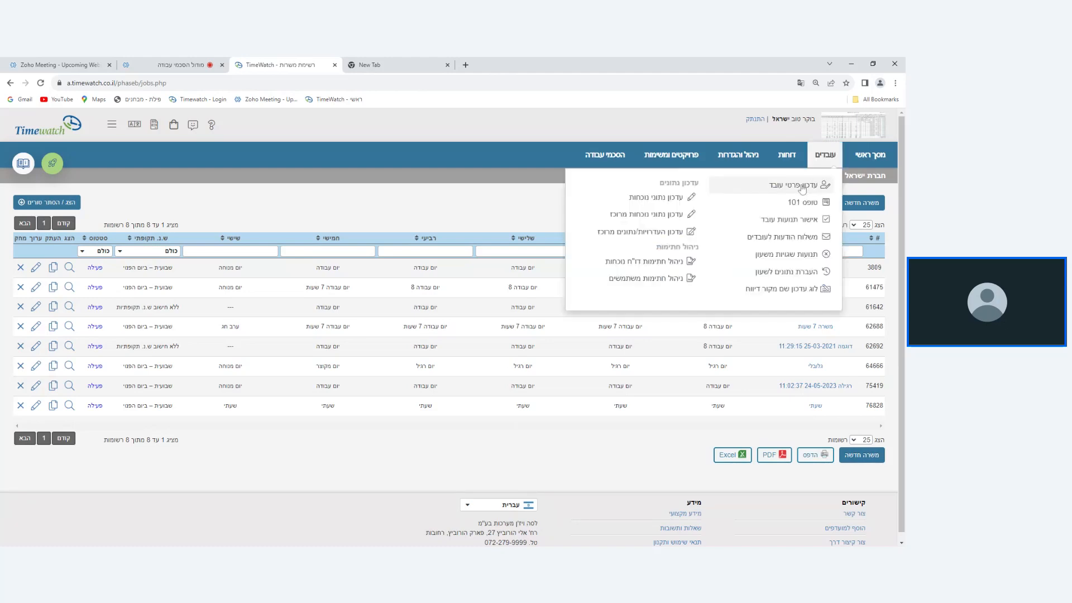
click(801, 186)
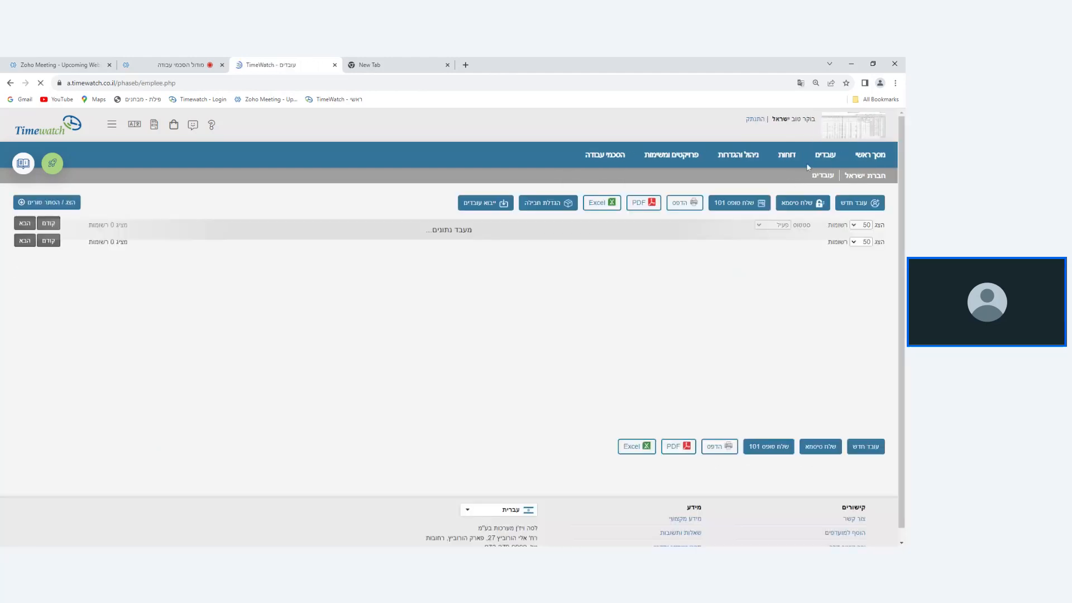
click(807, 167)
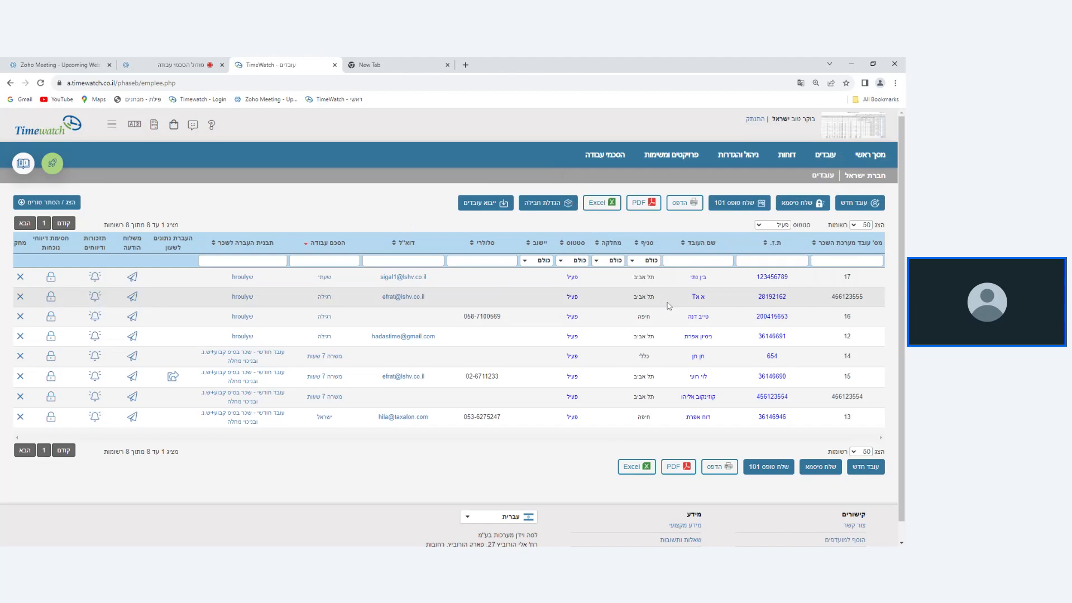
click(693, 281)
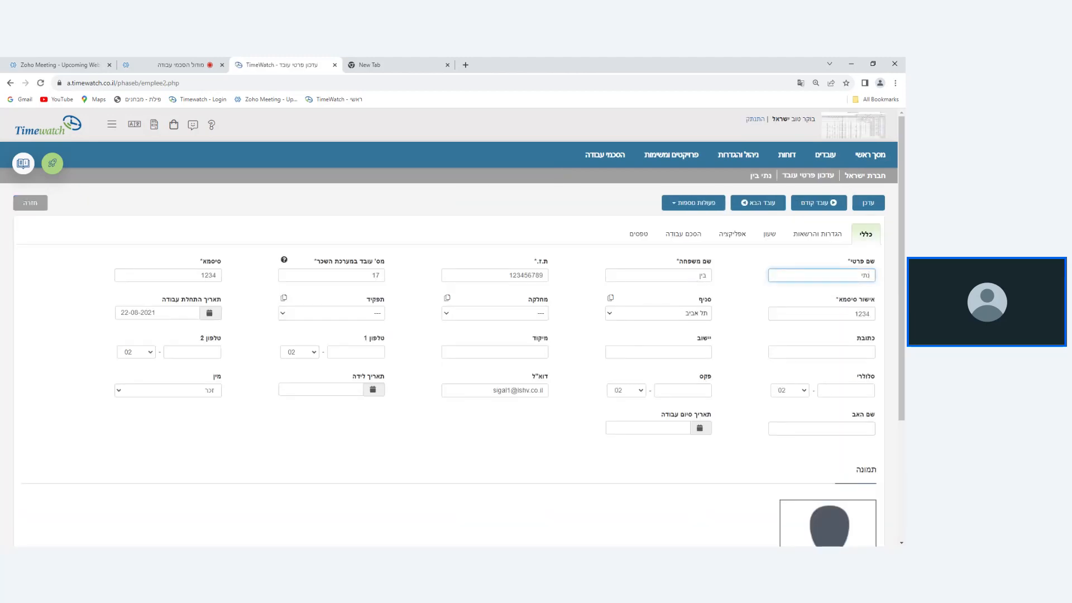
click(683, 241)
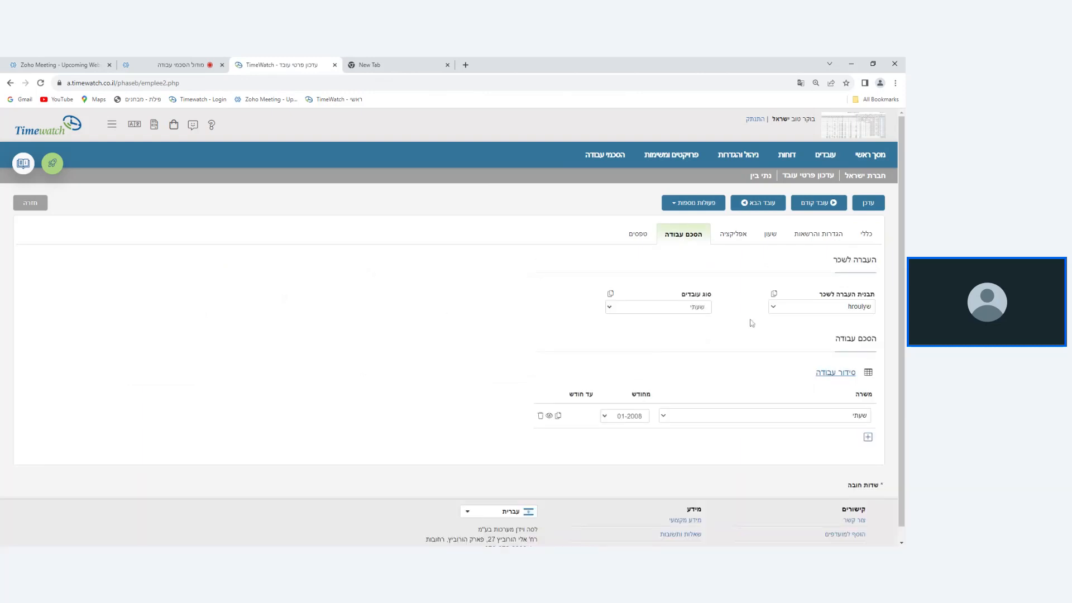
Assign the position משרה 7 שעות in the employee's work agreement, and change the assignment to גלובלי.
scroll(751, 322, down, 1)
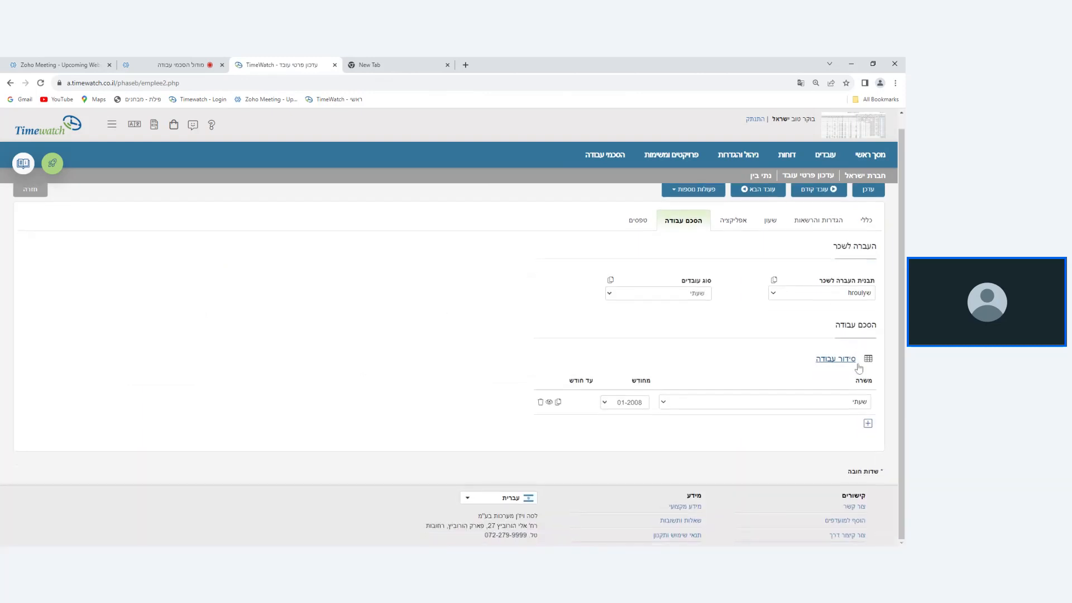
double_click(863, 381)
click(863, 406)
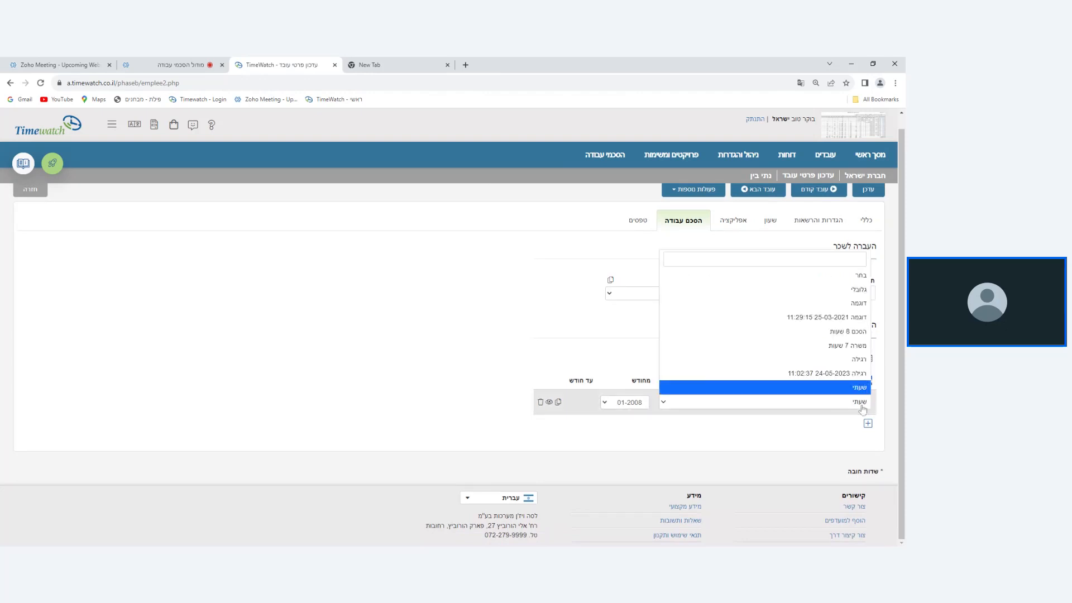
click(863, 409)
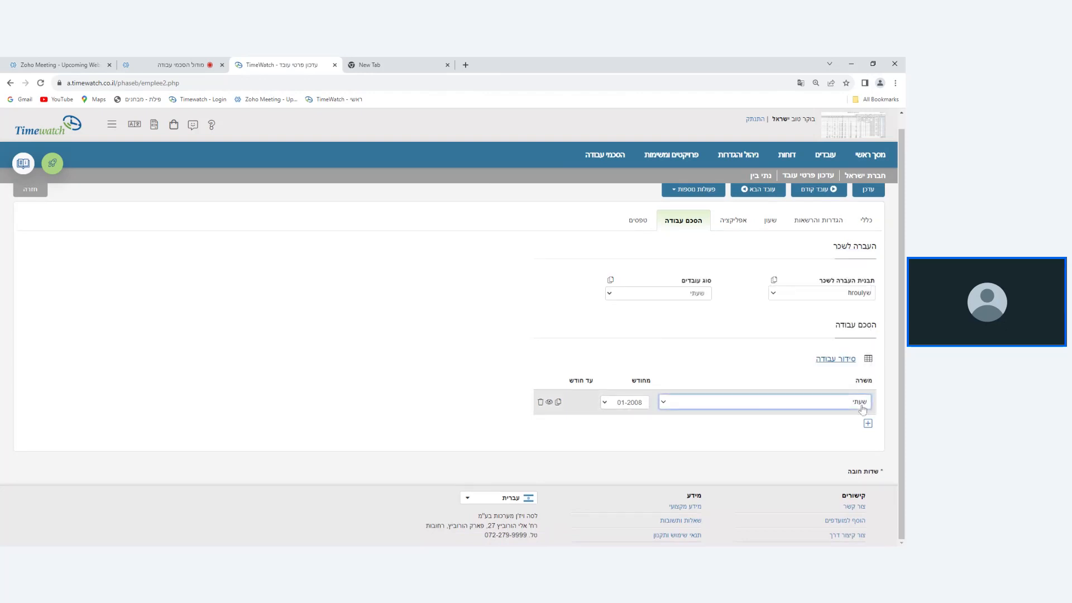
click(863, 409)
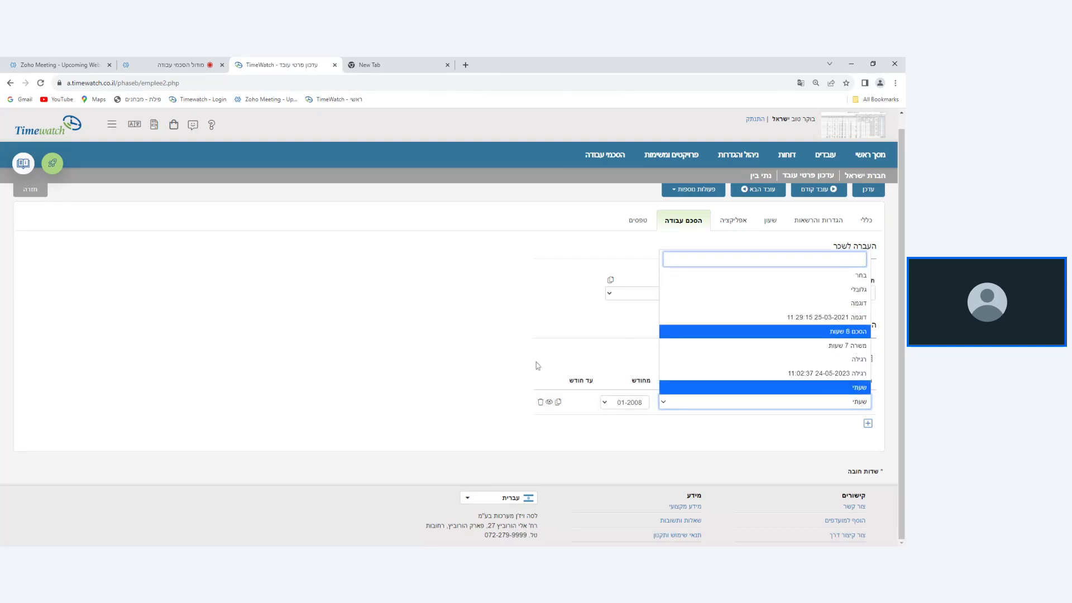
click(818, 345)
click(839, 400)
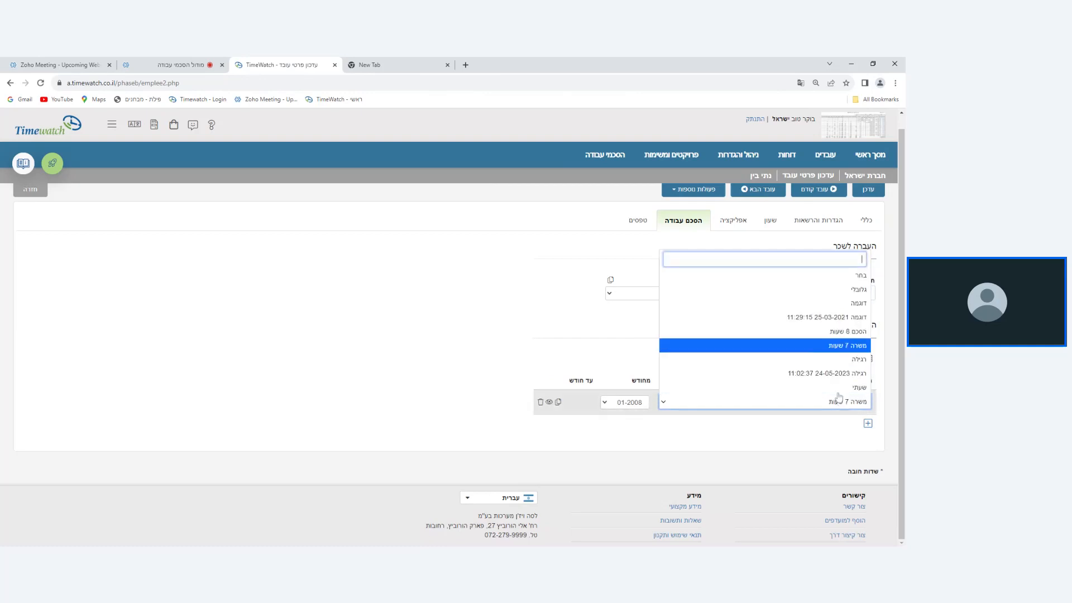
click(787, 290)
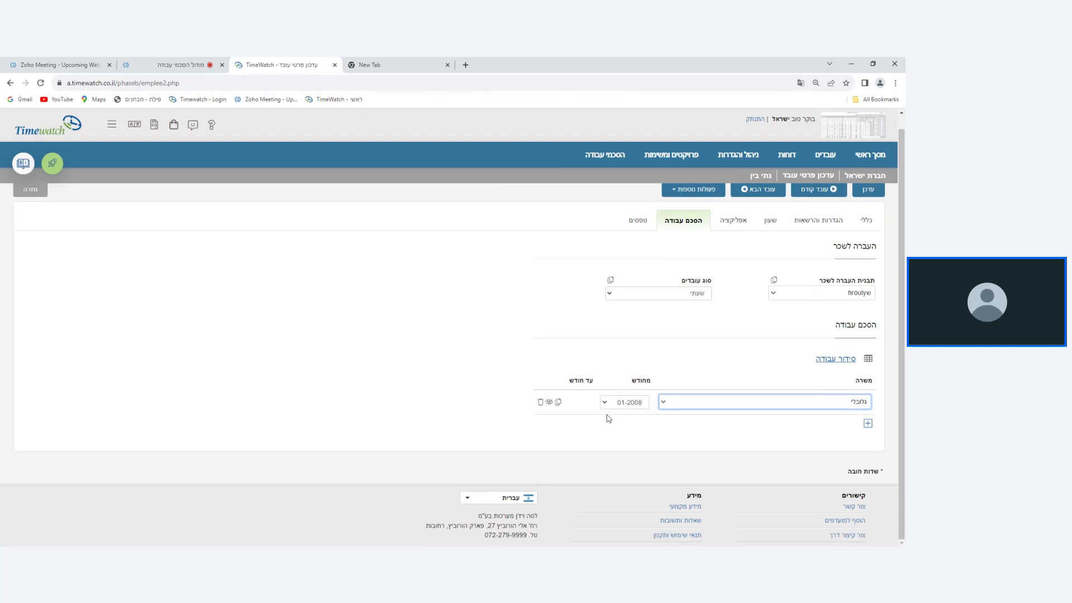
Try to save the employee's גלובלי position without a start month, and set the start month back to 01-2008.
click(640, 404)
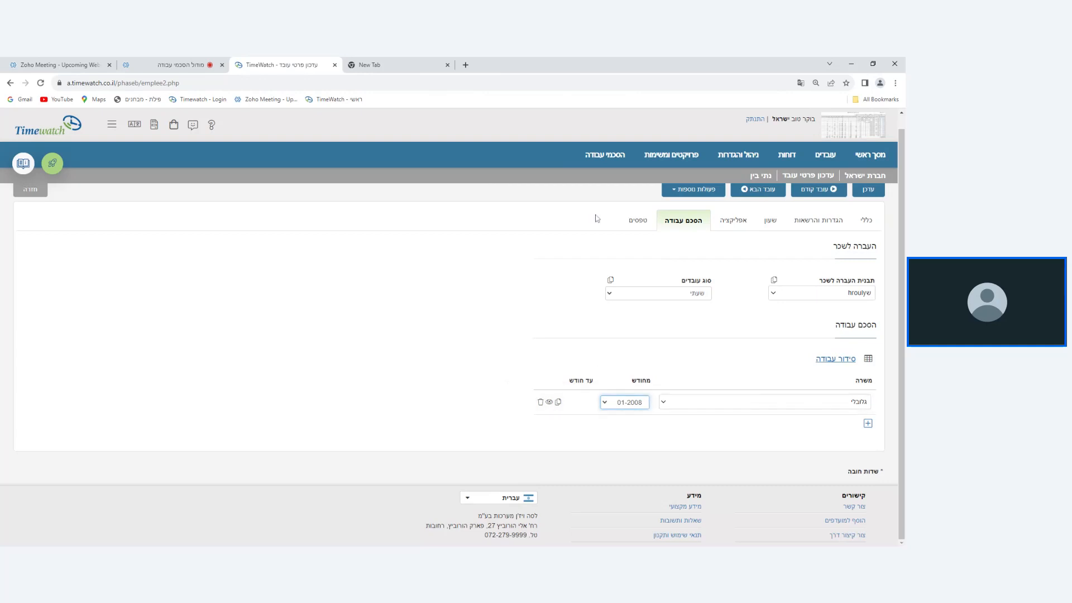
click(618, 231)
click(868, 190)
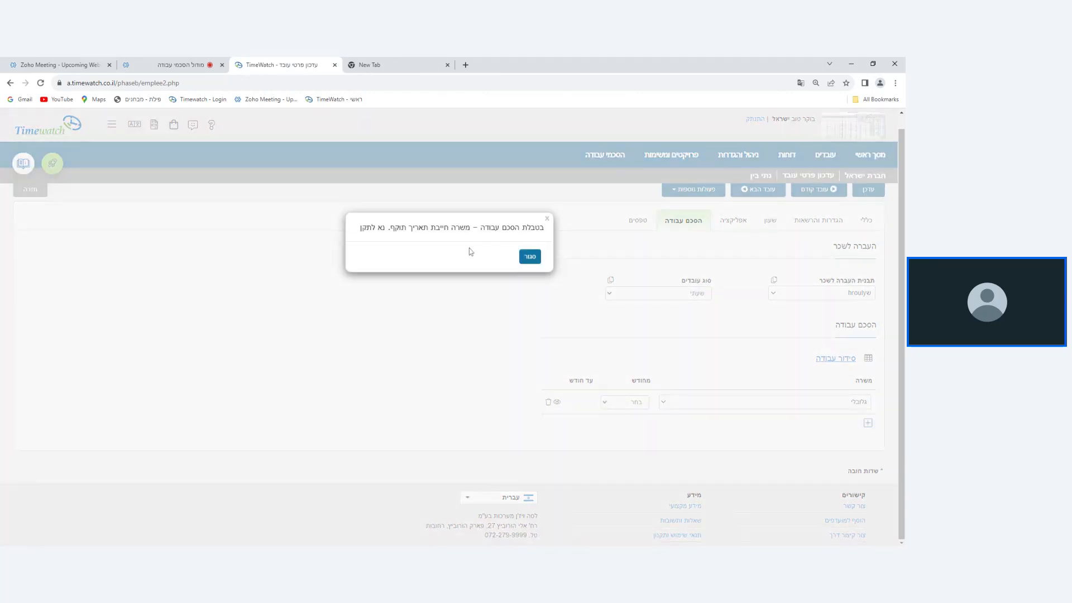
click(533, 255)
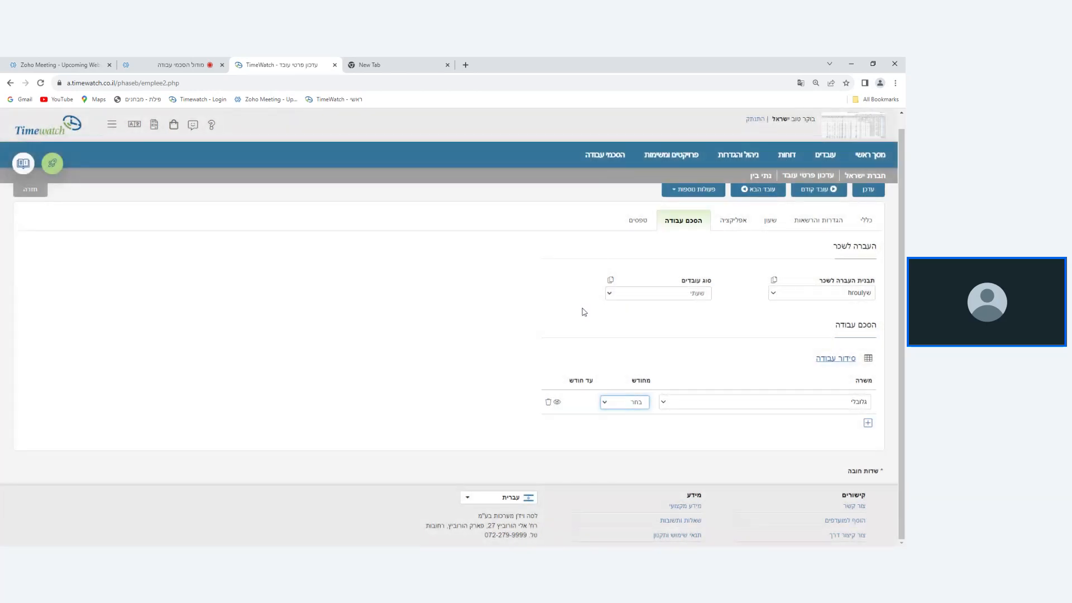
click(617, 392)
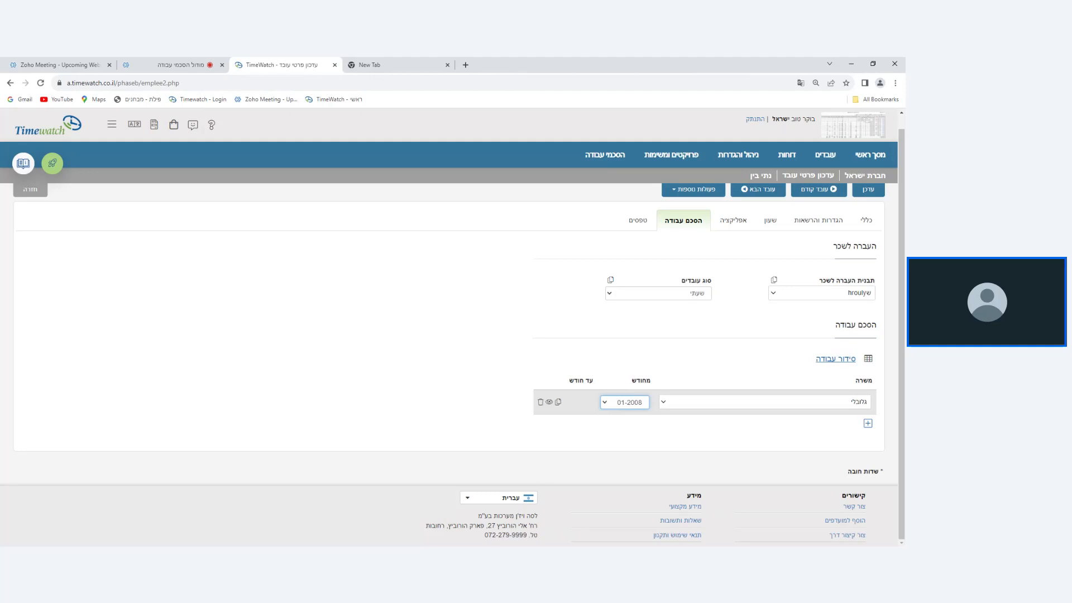
Add a second position, הסכם 8 שעות, starting 10-2023 to the employee's work agreement and save the employee record.
click(868, 423)
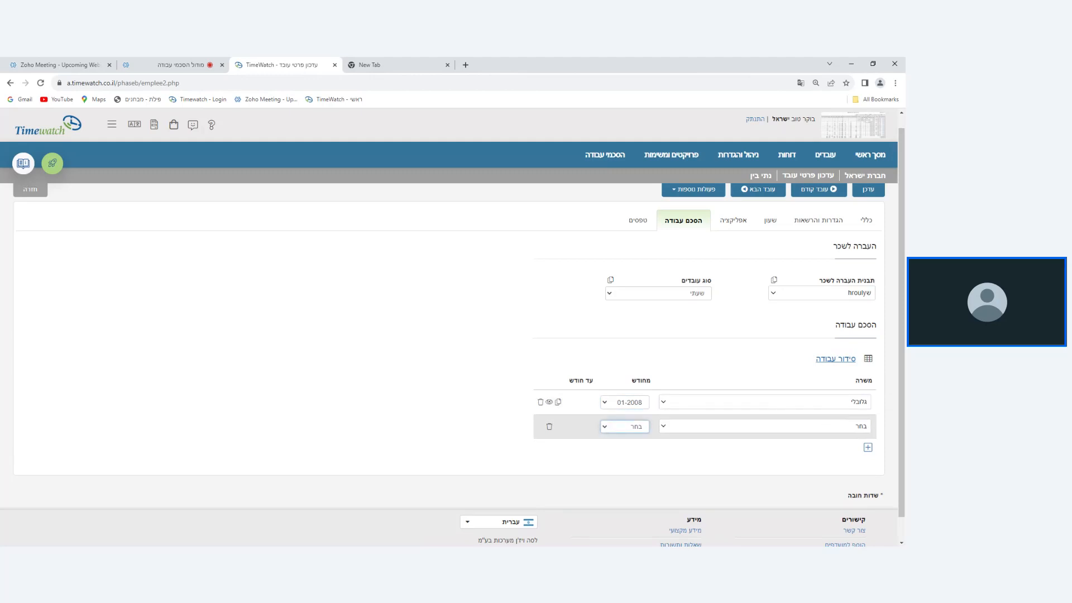
click(719, 426)
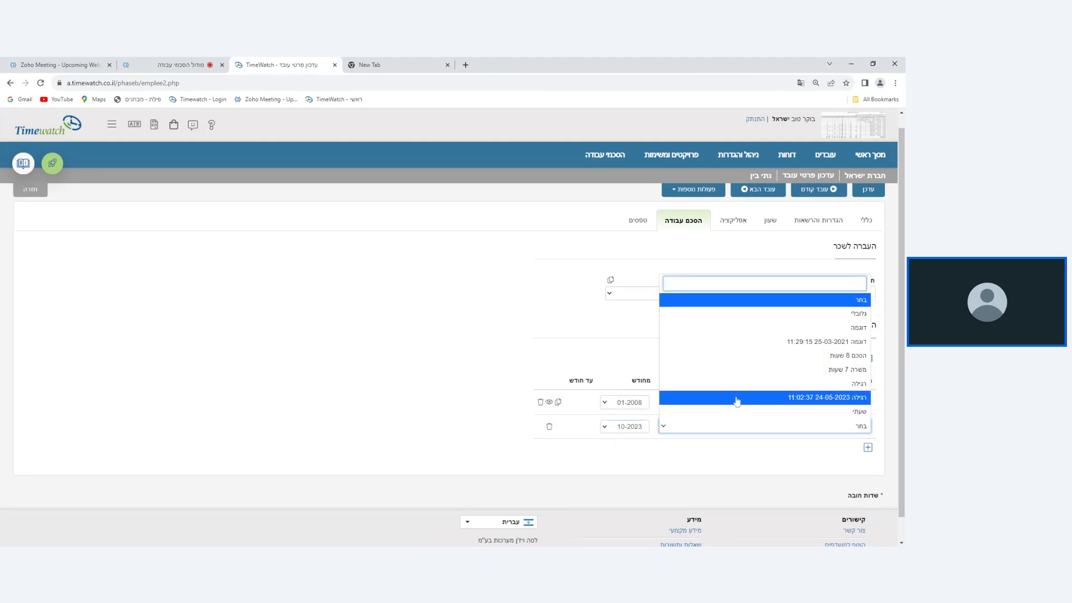
click(752, 358)
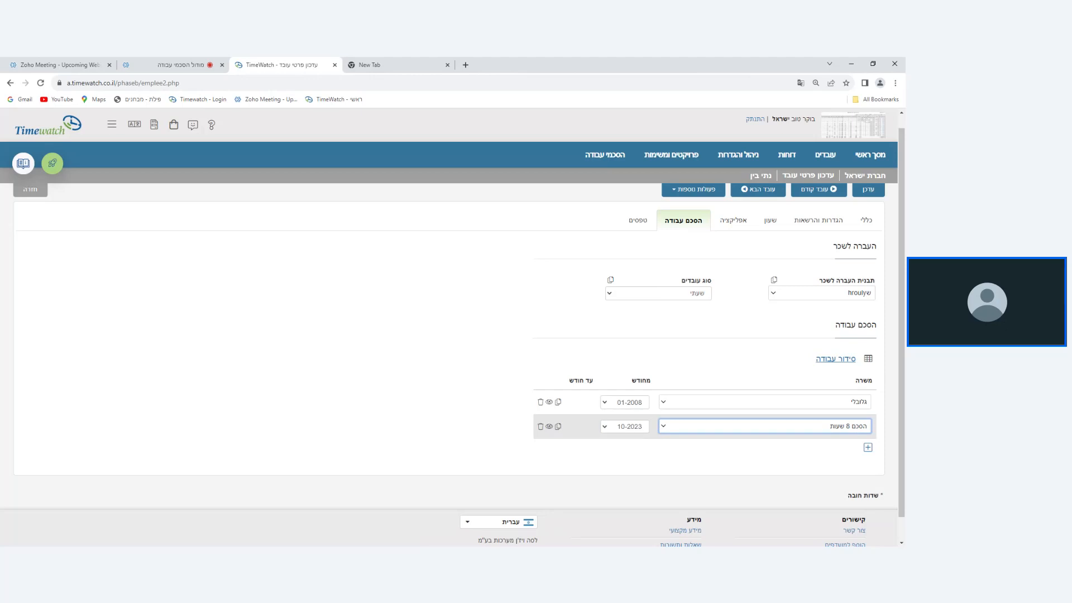
click(868, 189)
click(531, 256)
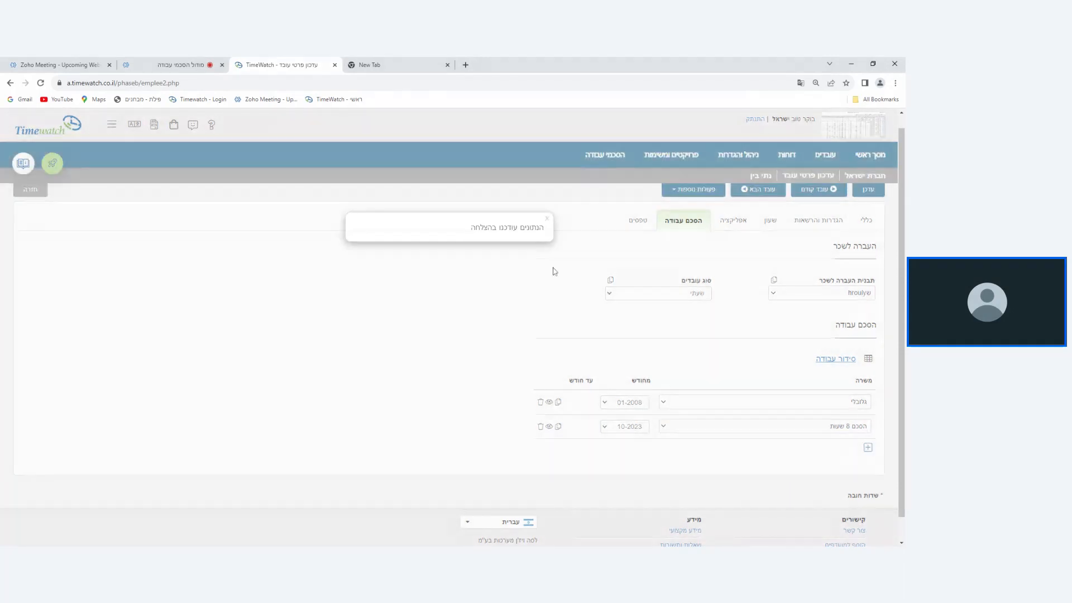
Return to the employee list, reopen the same employee's work agreement and check the start and end months of both positions.
click(24, 193)
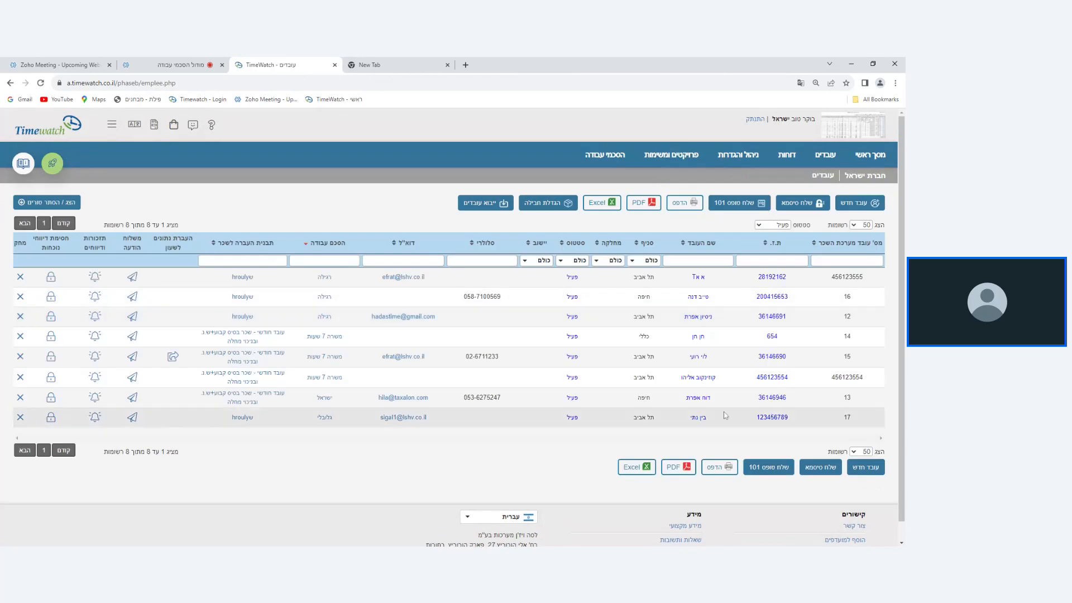
click(697, 419)
click(684, 234)
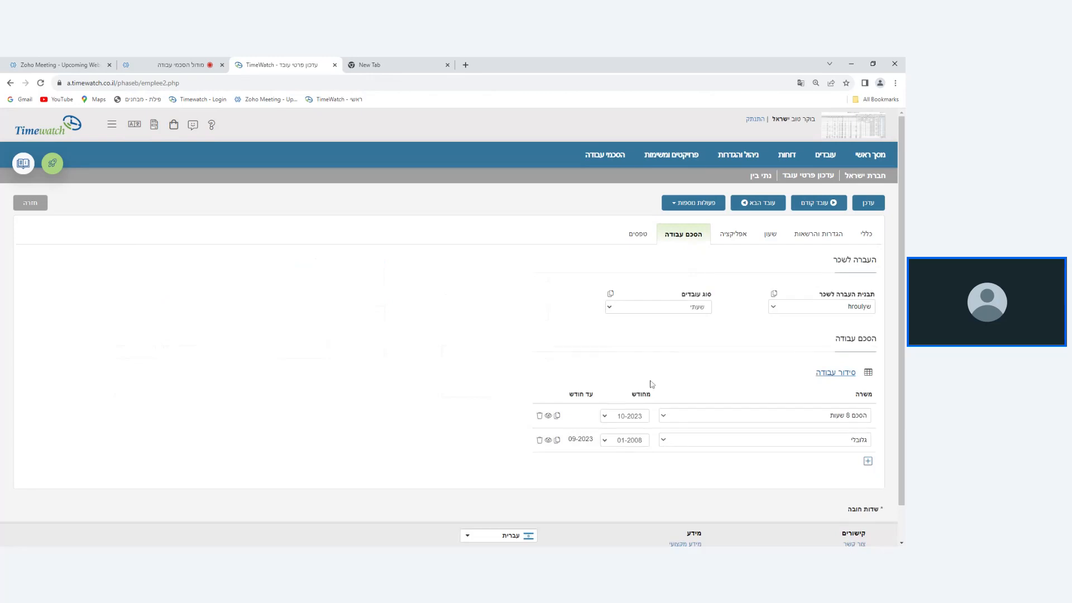
scroll(654, 383, down, 1)
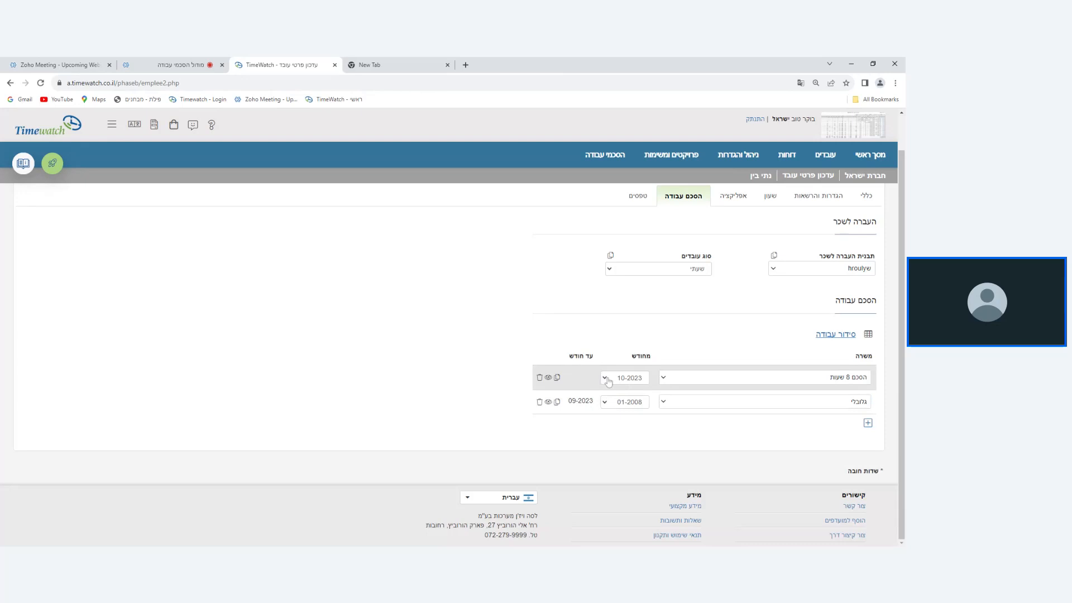
click(184, 64)
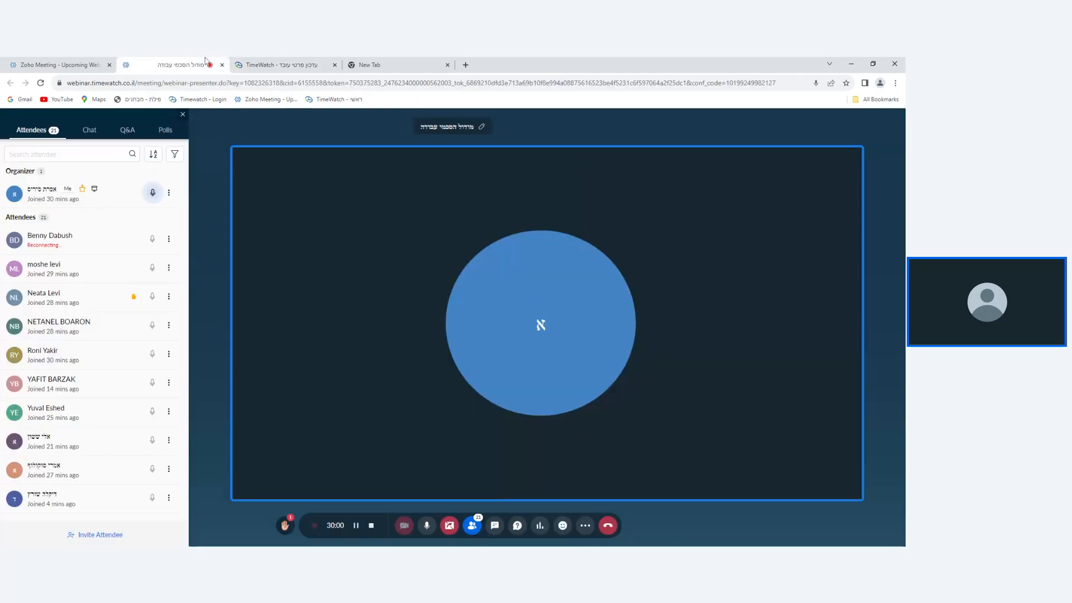
click(264, 63)
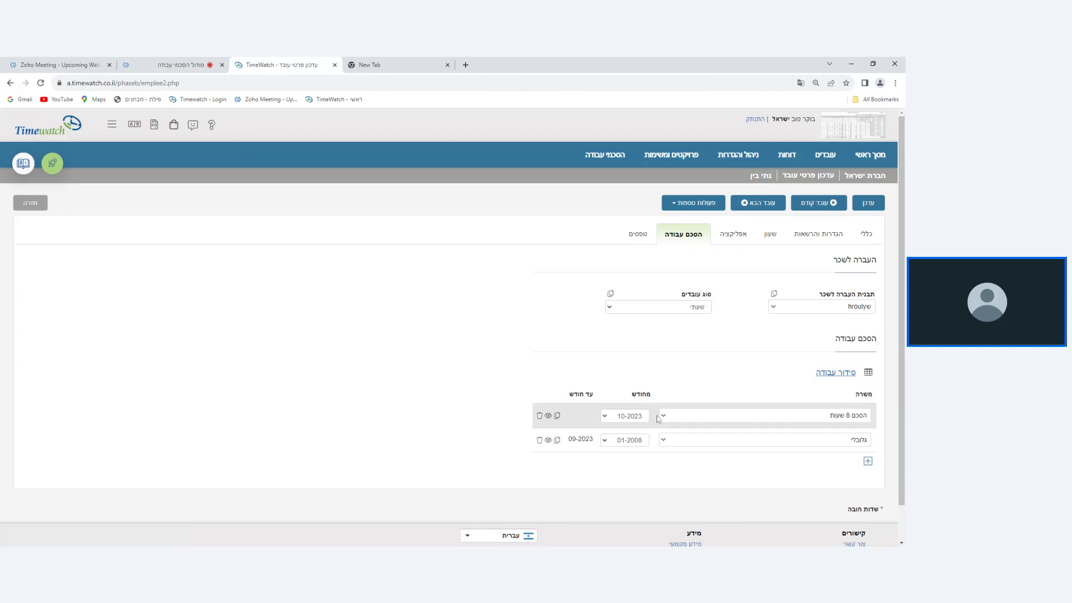
Copy the הסכם 8 שעות assignment from 10-2023 to two other employees in the company, and save the employee record.
click(557, 416)
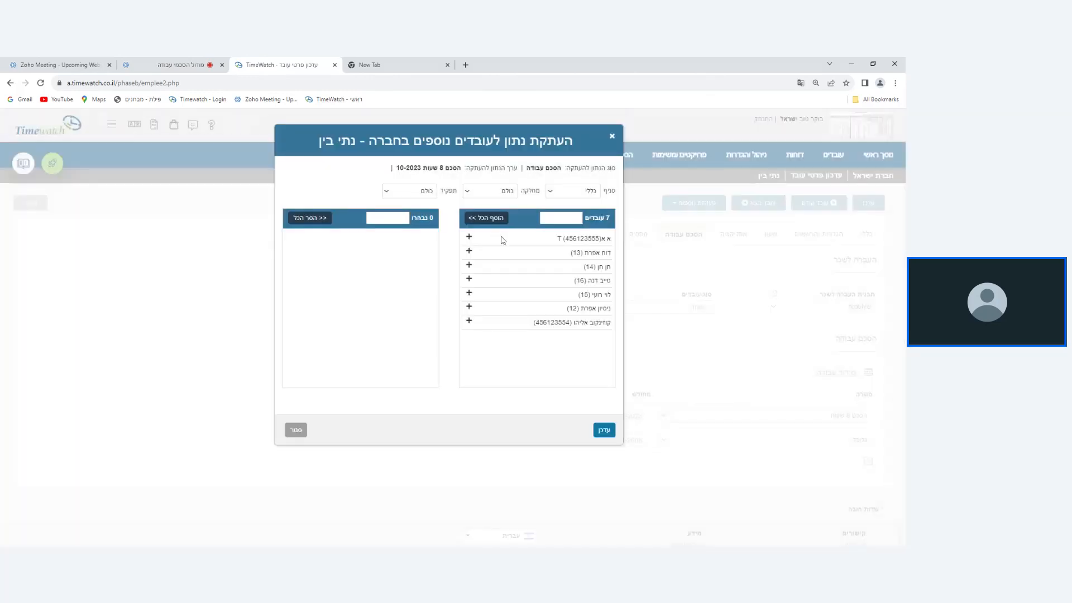
click(522, 266)
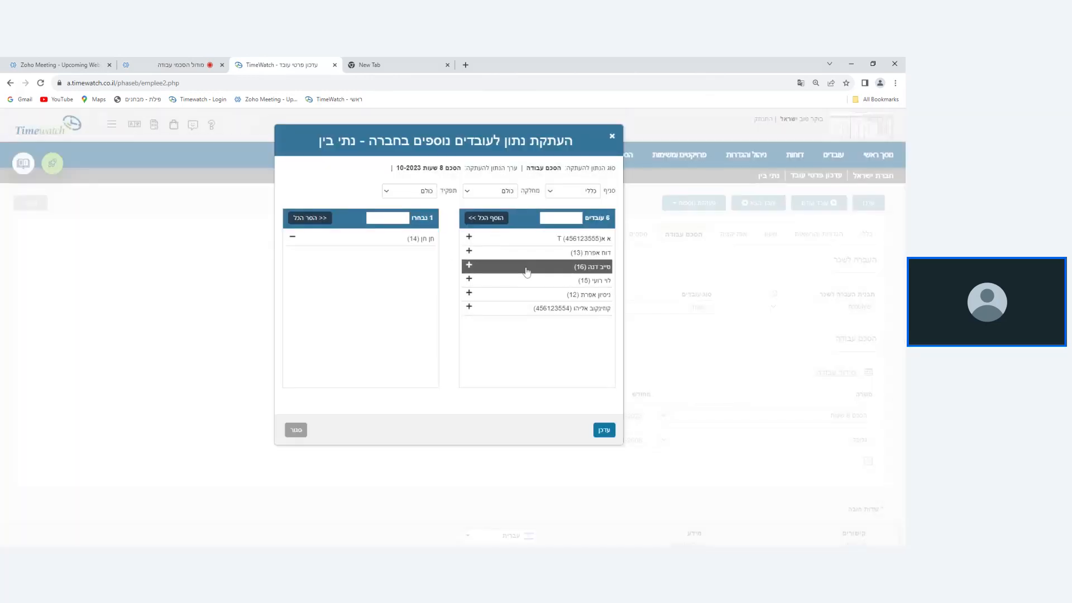
click(522, 252)
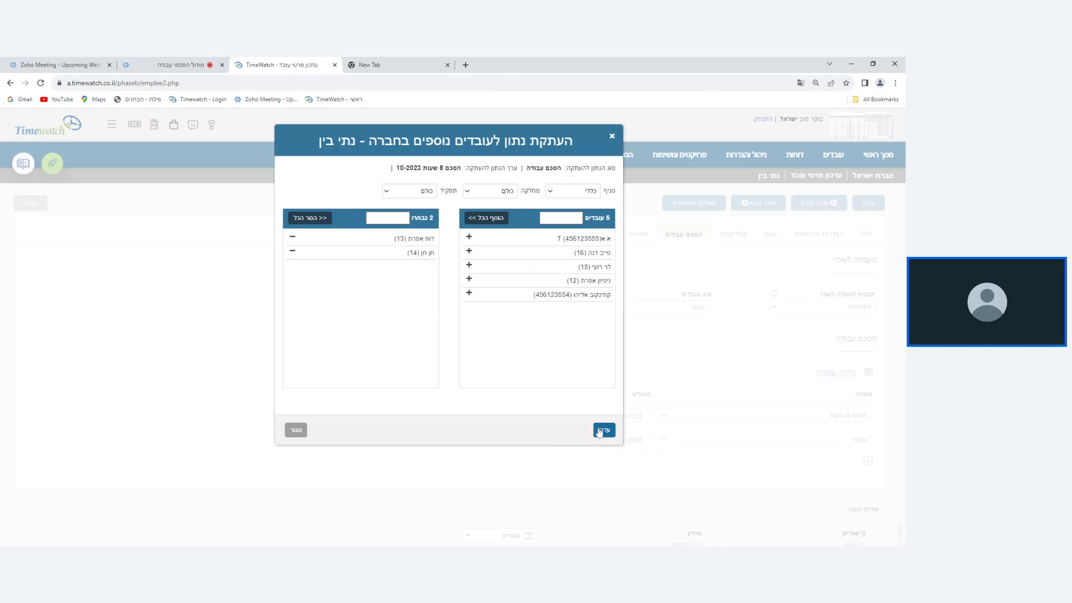
click(603, 430)
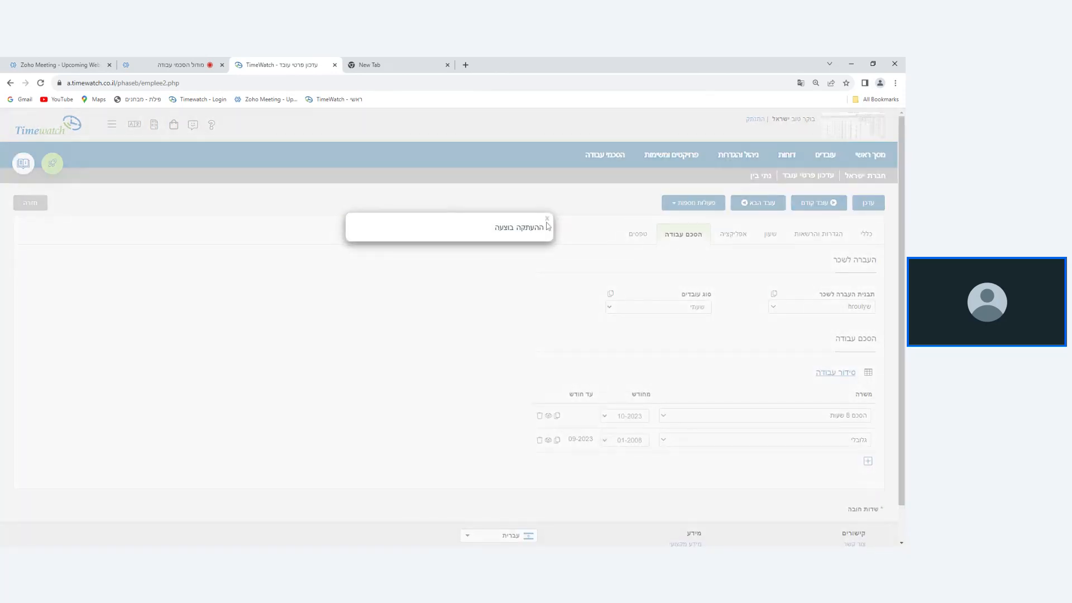
click(547, 220)
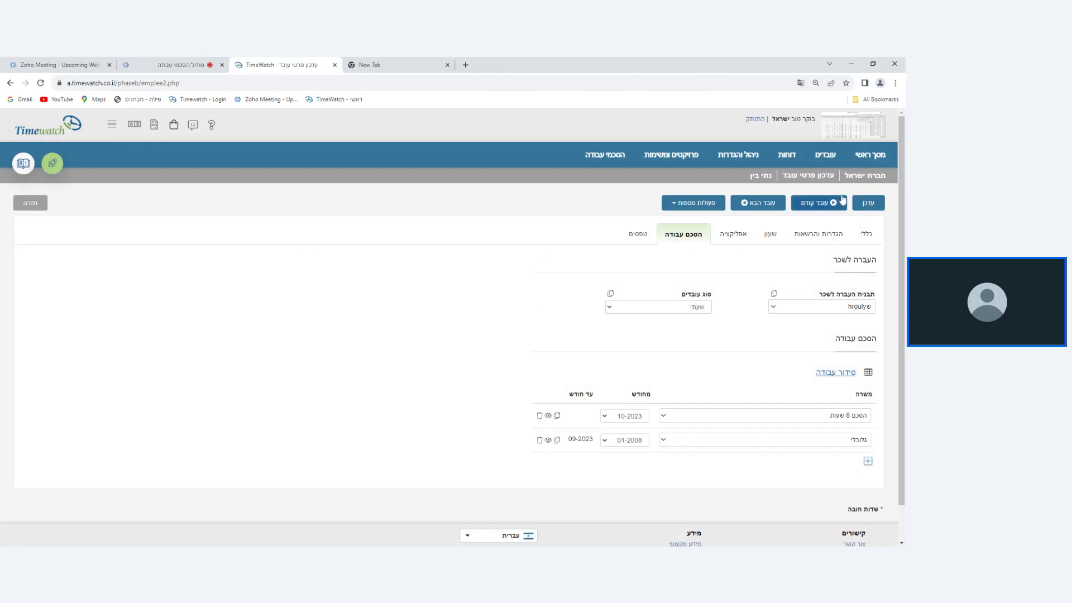
click(867, 202)
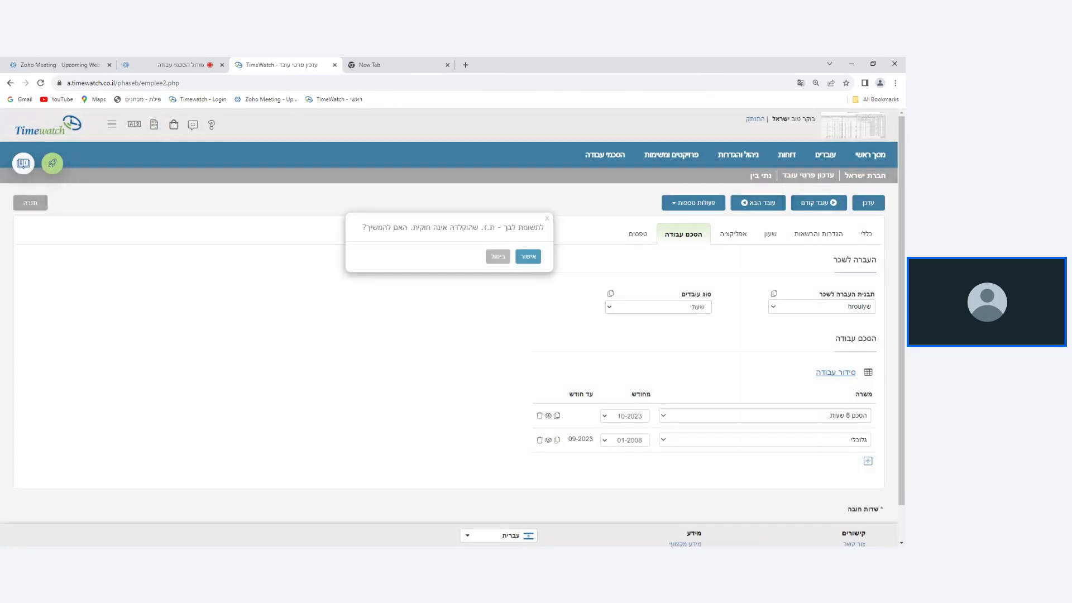
click(526, 254)
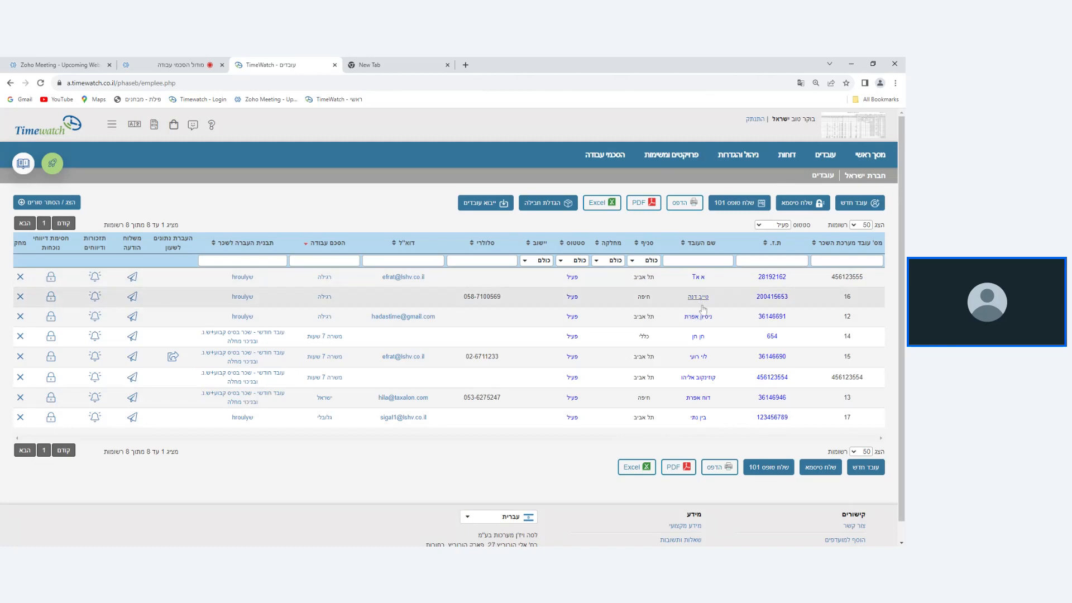
Filter the employee list to show only the חיפה branch.
click(643, 263)
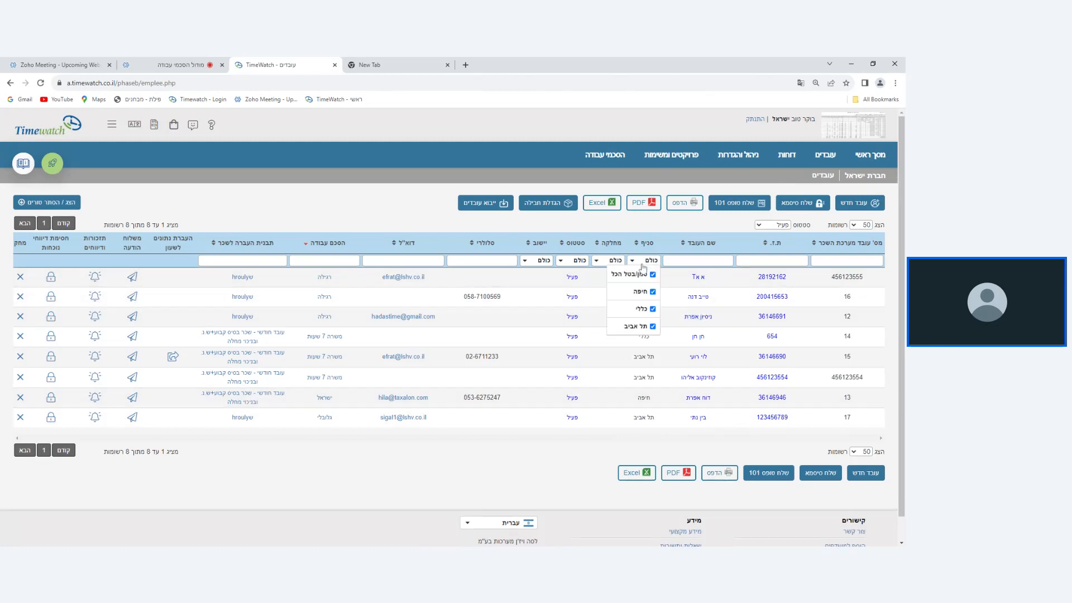
click(642, 326)
click(640, 314)
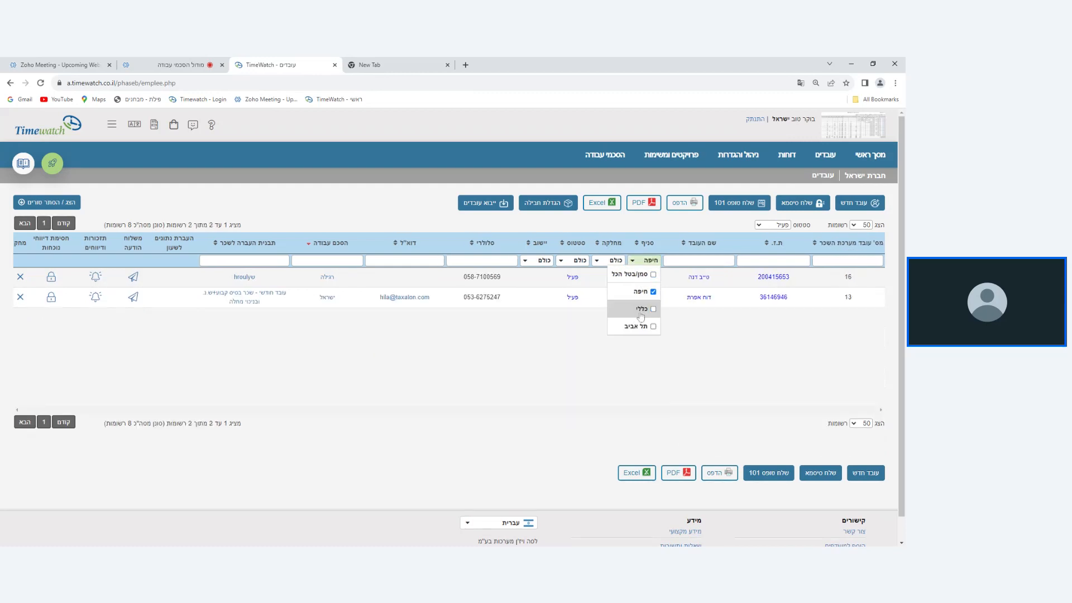
click(708, 234)
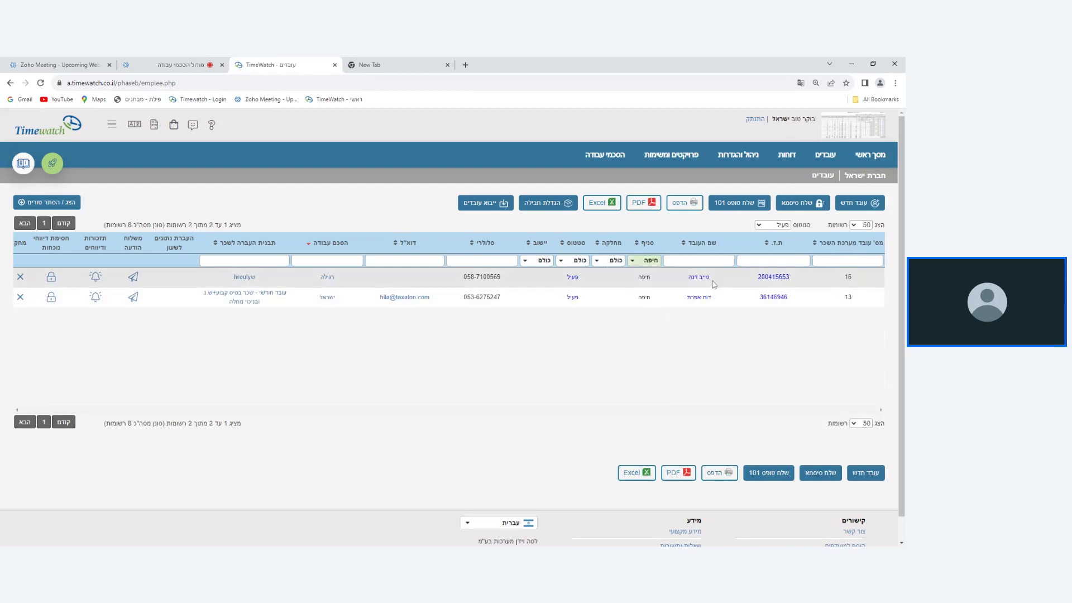
Set the position in the first listed employee's work agreement to שעתי.
click(700, 277)
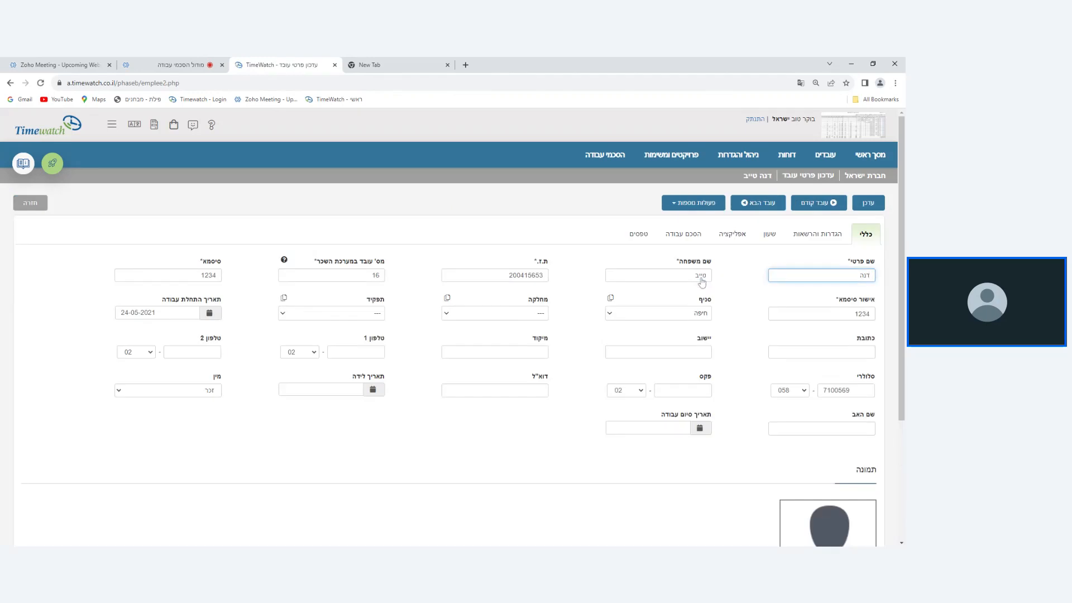
click(683, 240)
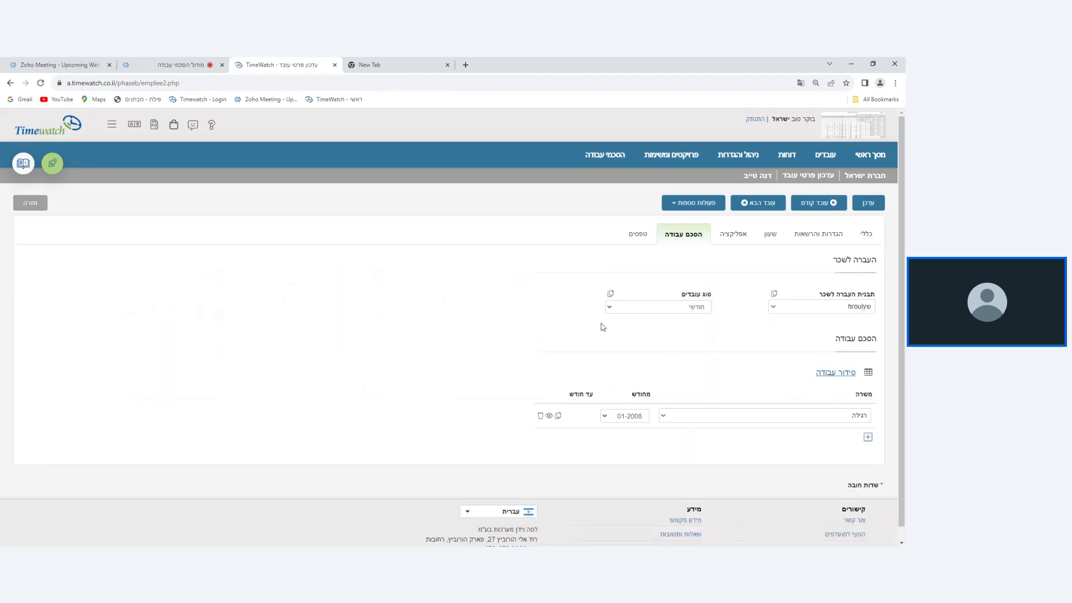
click(748, 415)
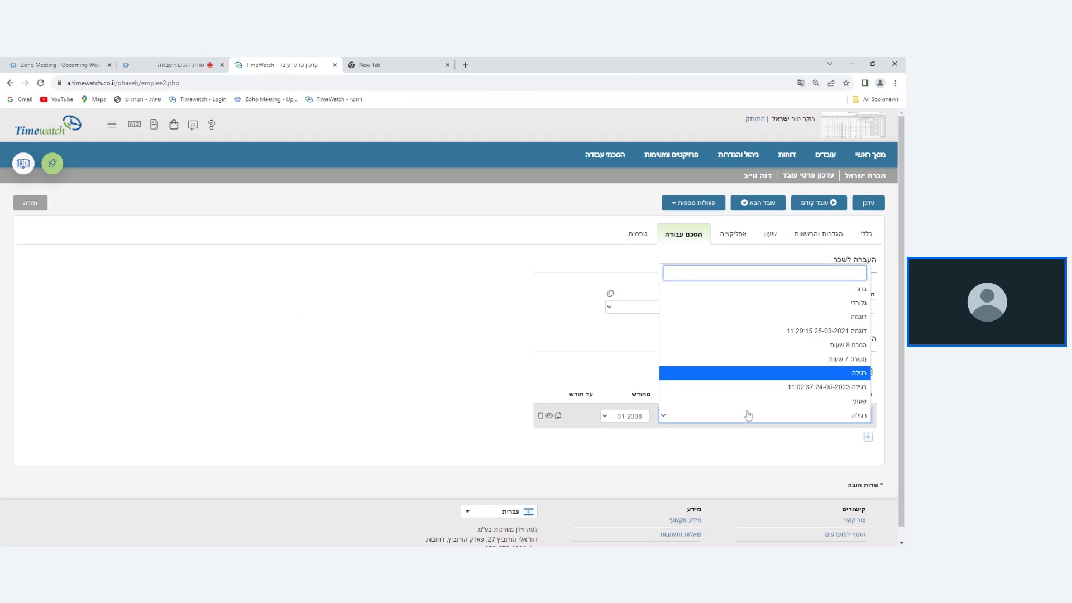
click(760, 403)
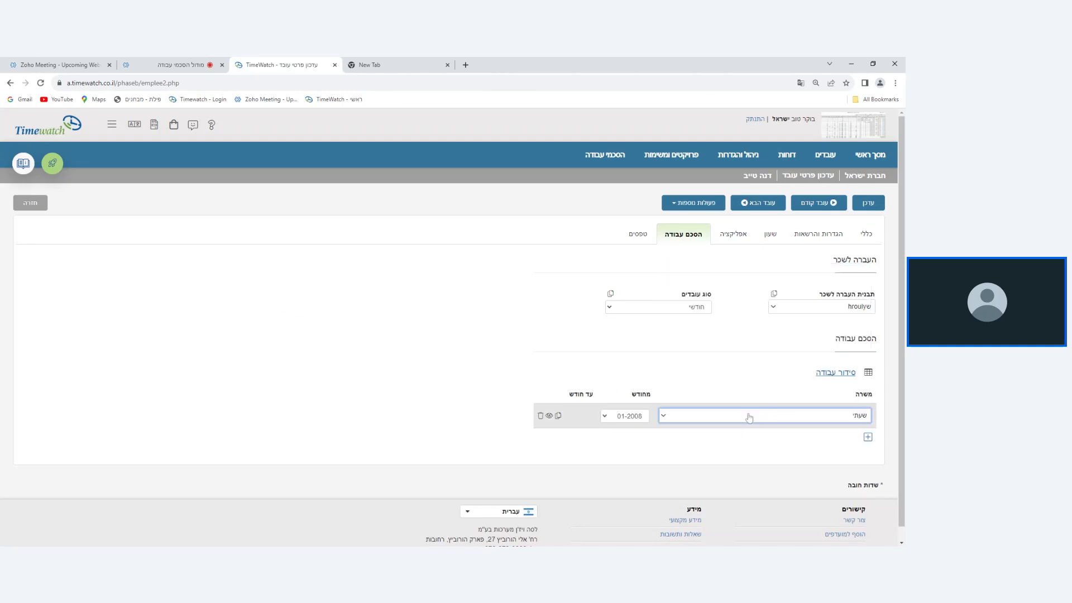
Copy the שעתי assignment from 01-2008 to the other employee in the חיפה branch, and save the employee record.
click(558, 415)
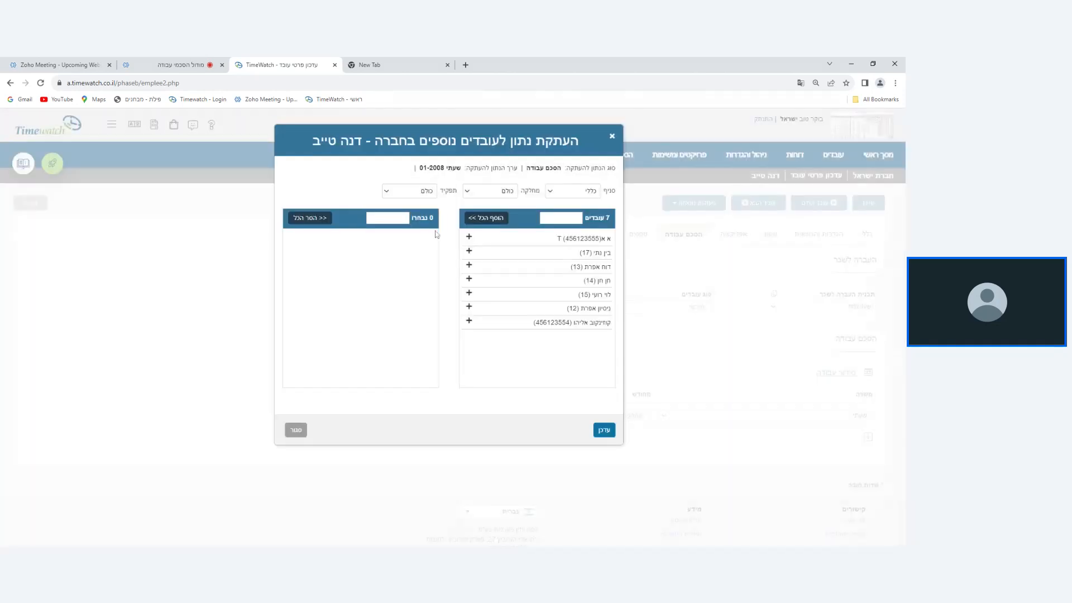
click(577, 195)
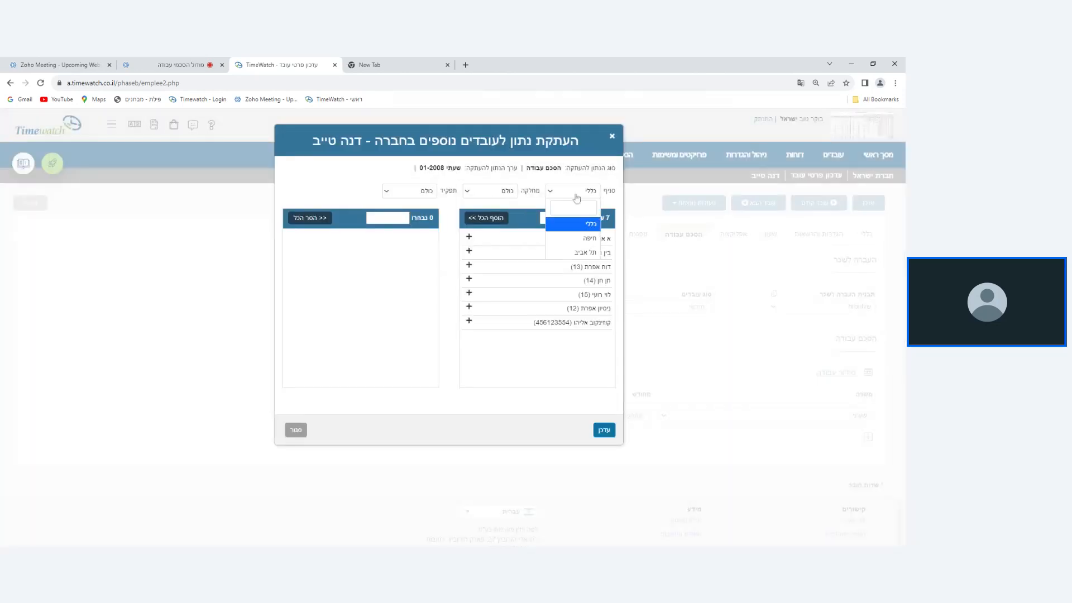
click(572, 240)
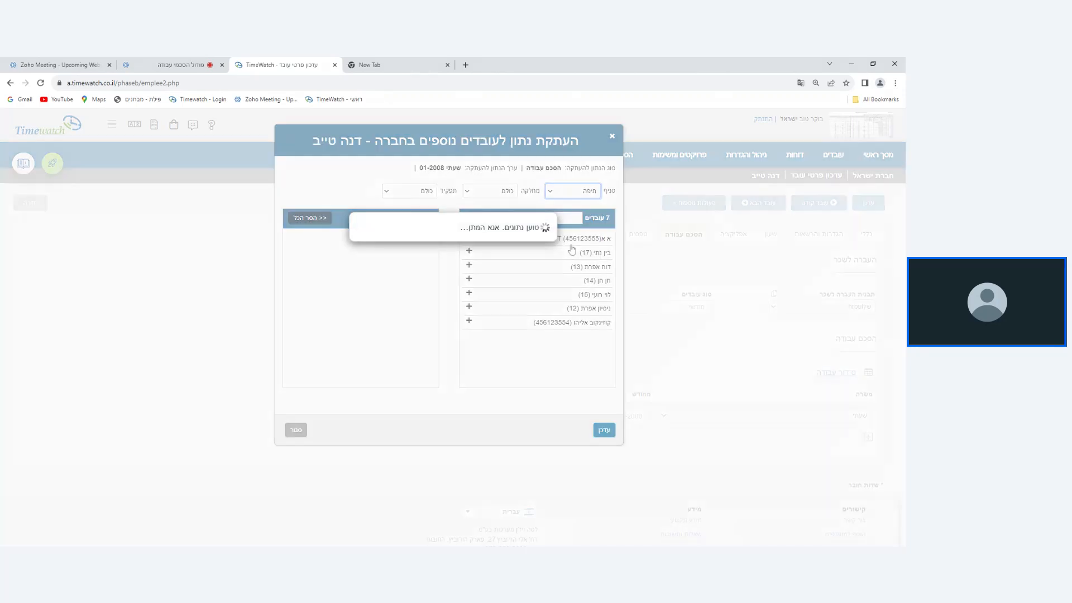
click(569, 240)
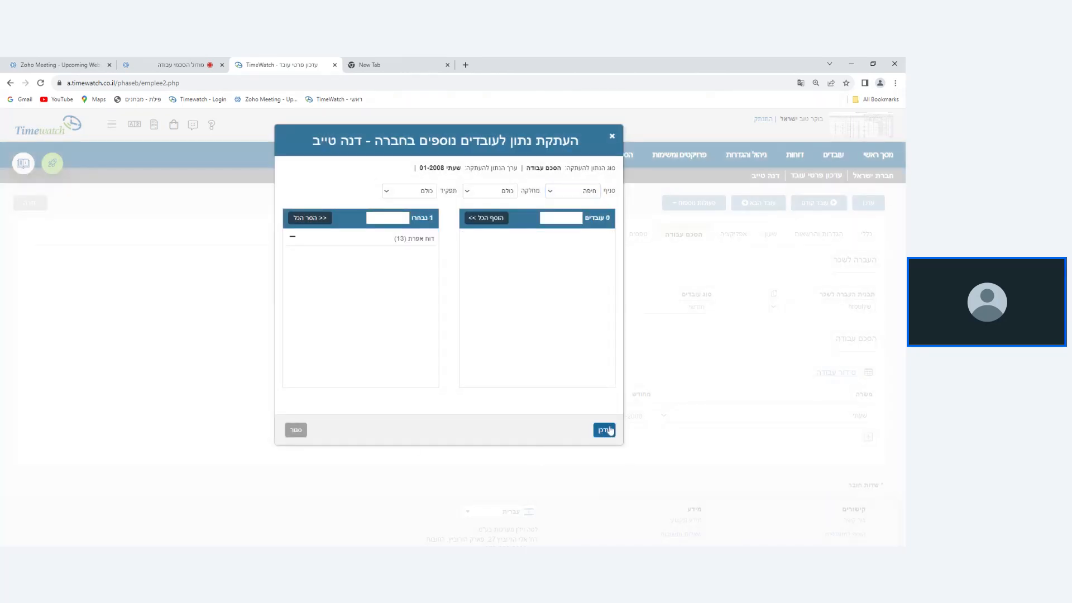
click(604, 430)
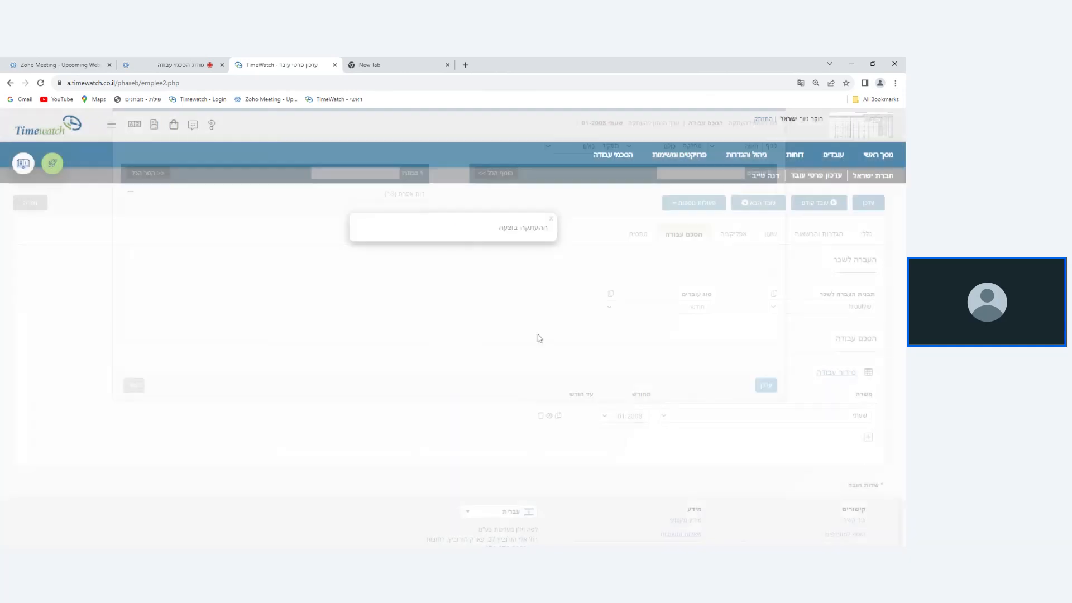
click(548, 219)
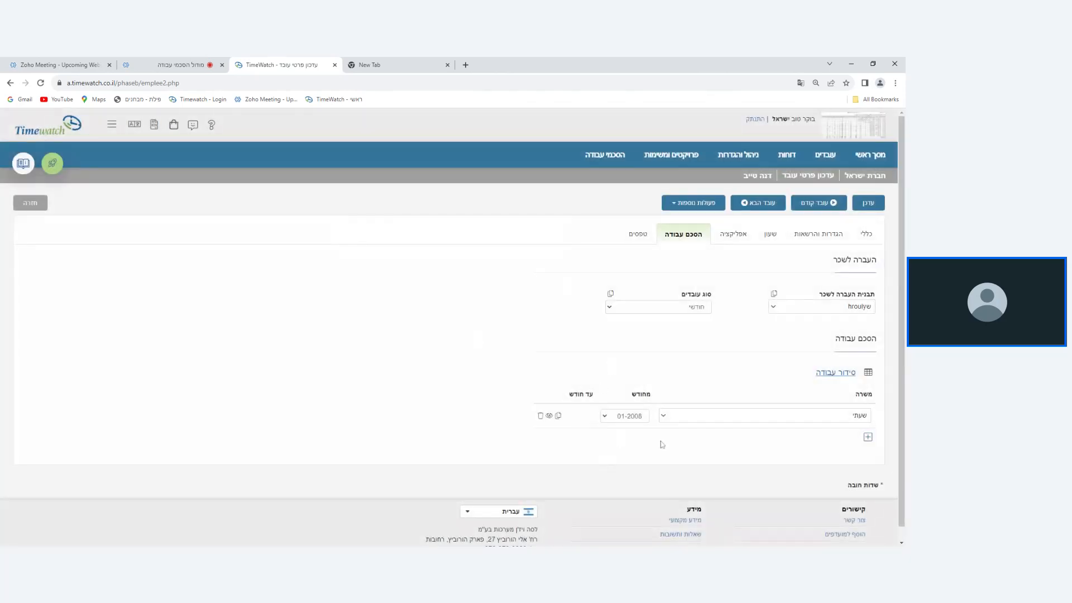
click(881, 201)
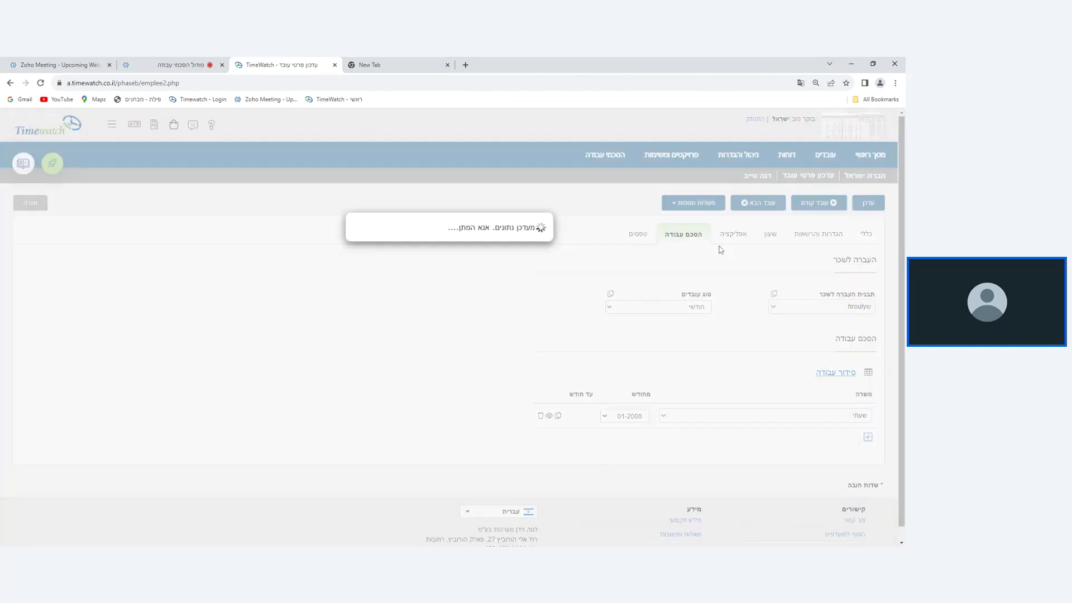
click(528, 258)
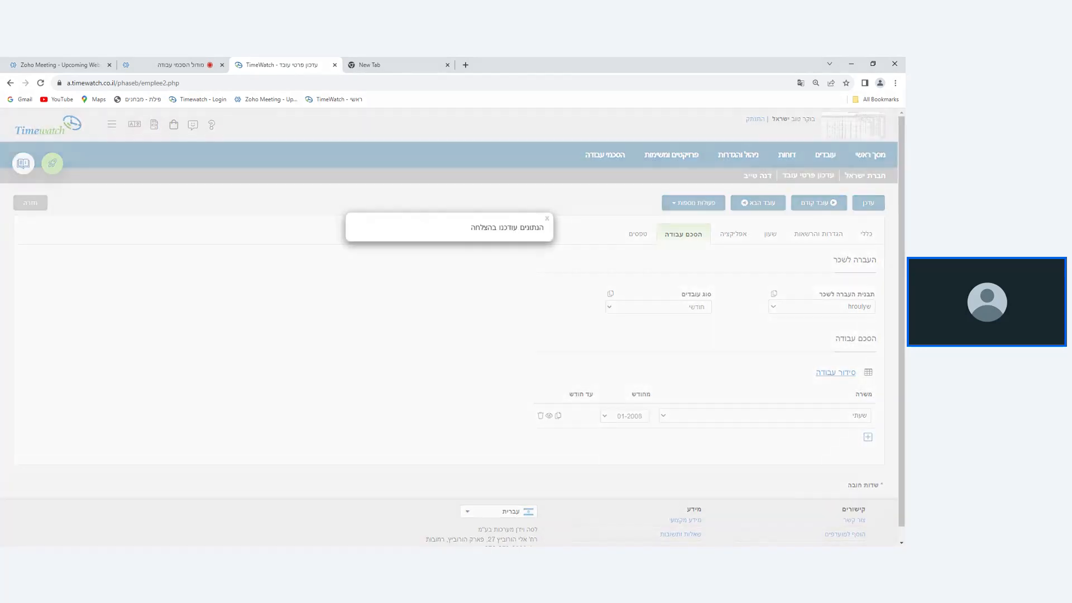
Return to the employee list and clear the חיפה branch filter so that employees of all branches are listed.
click(547, 219)
click(30, 208)
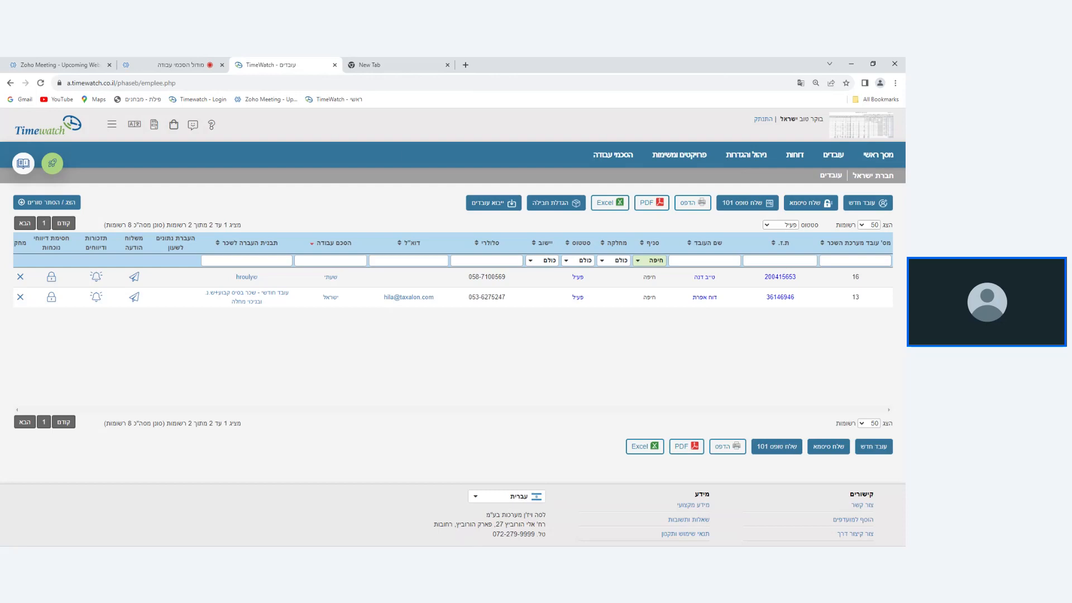
click(651, 267)
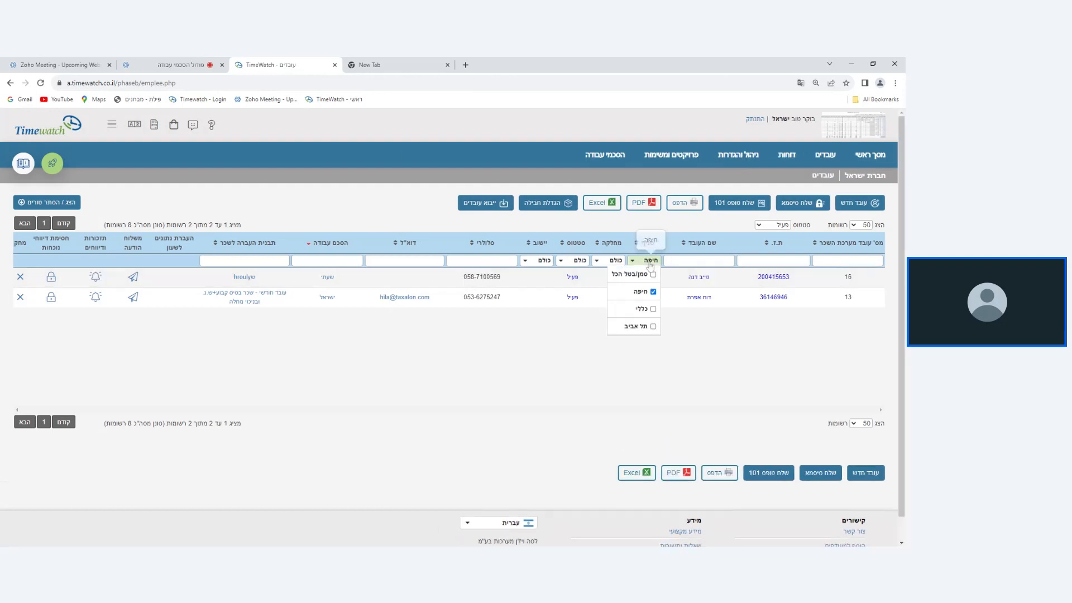
click(652, 274)
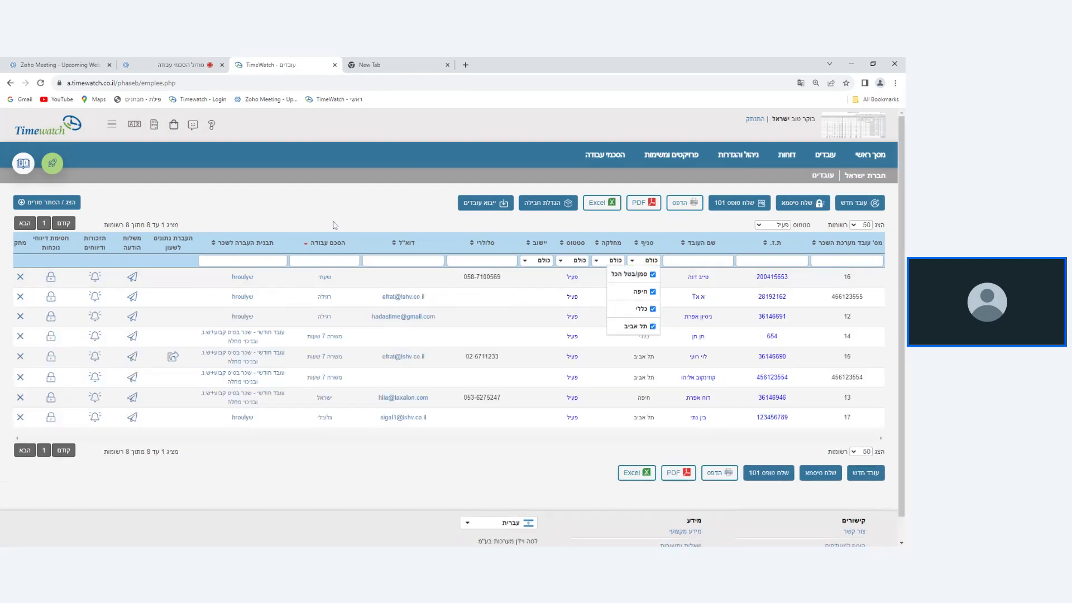
click(335, 223)
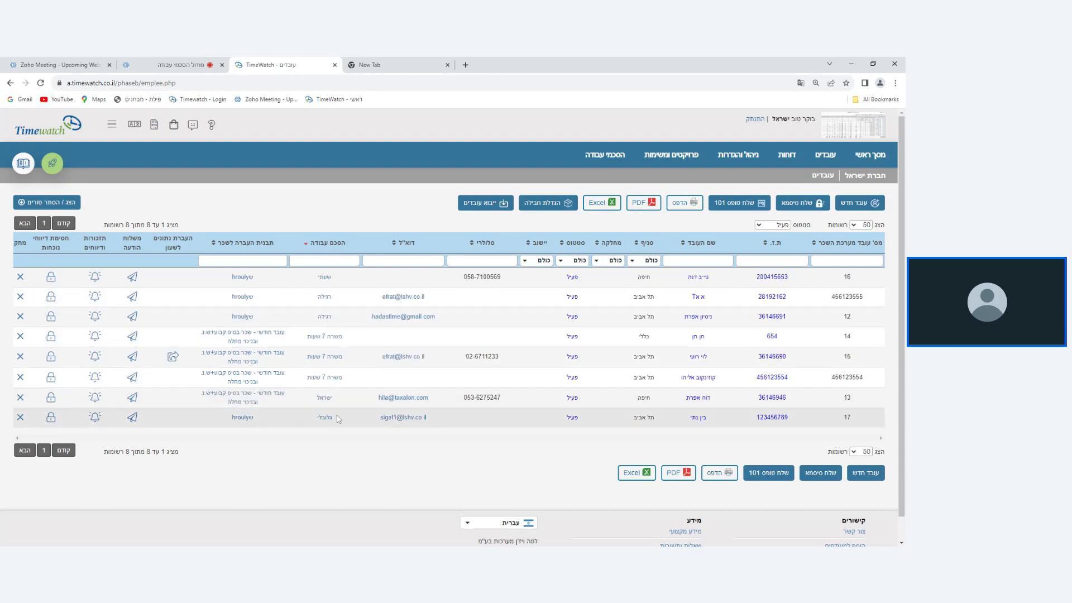
Try to save the first listed employee's work agreement with the position reset to בחר.
click(696, 281)
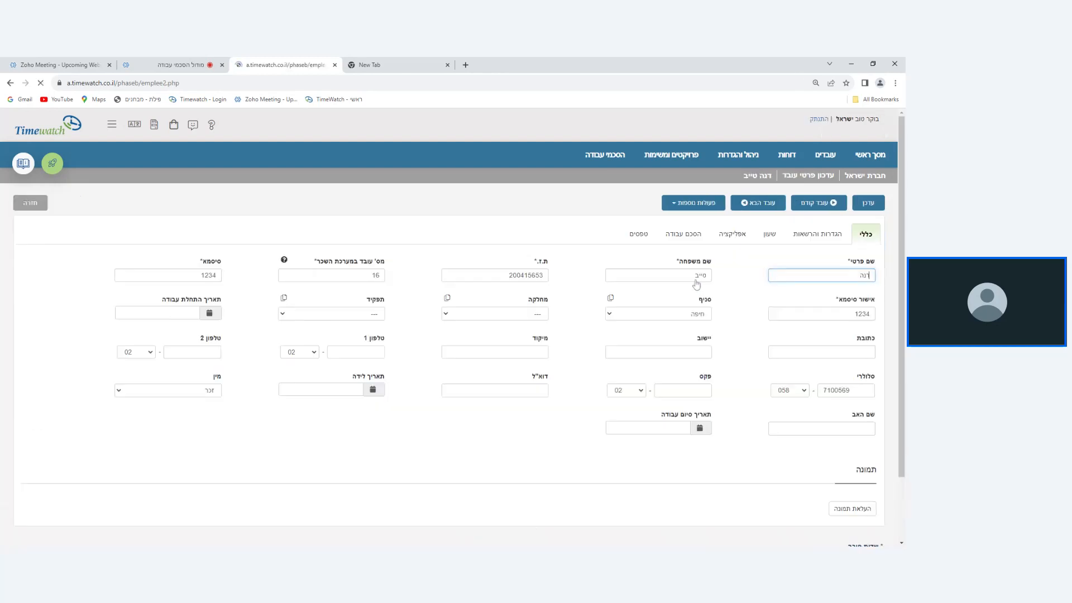
click(702, 240)
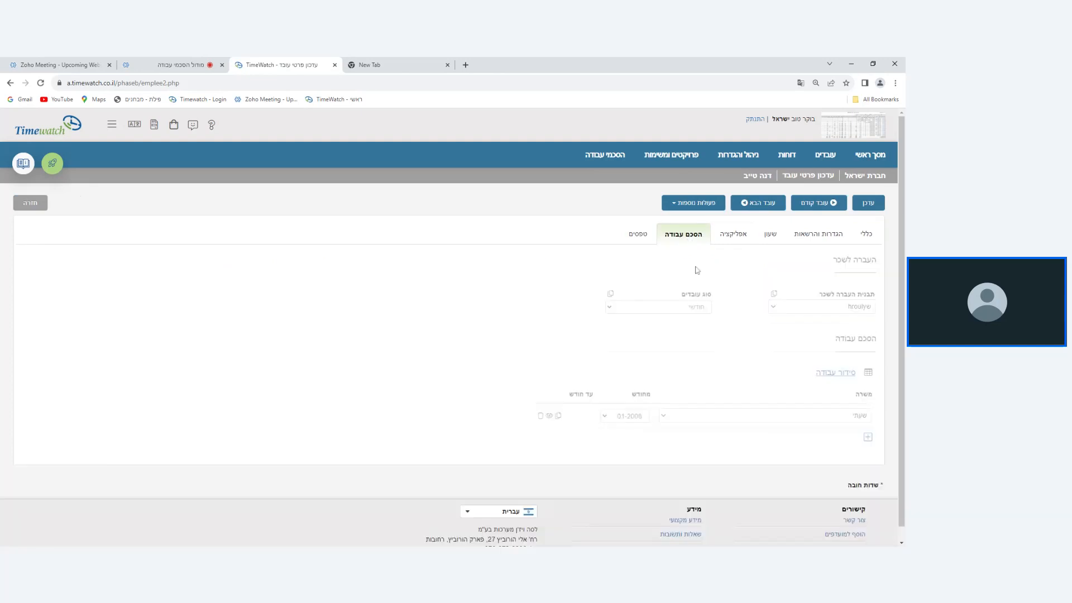
click(835, 416)
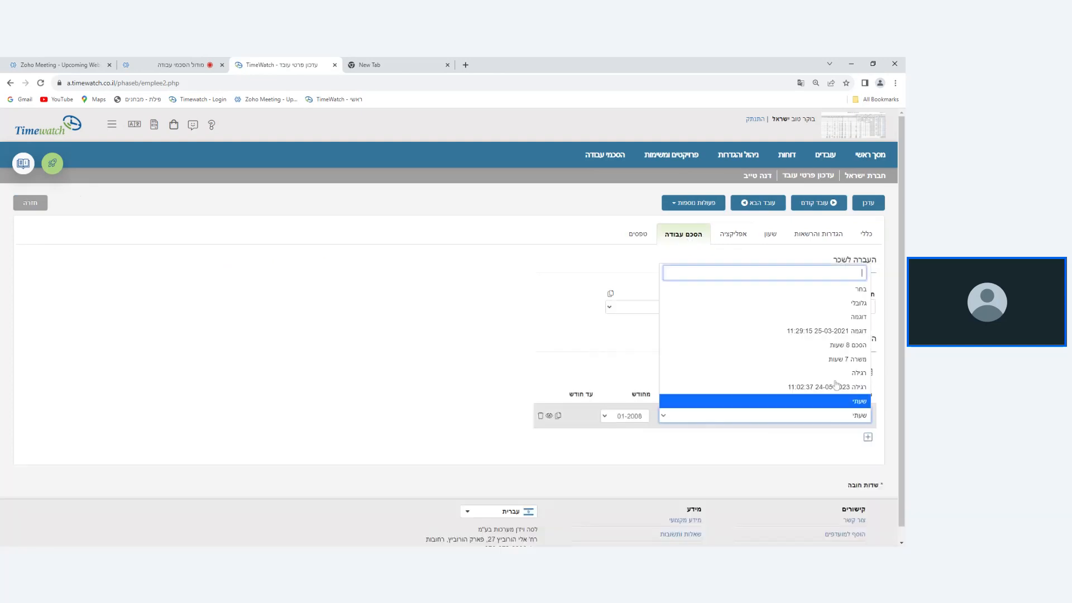
click(837, 289)
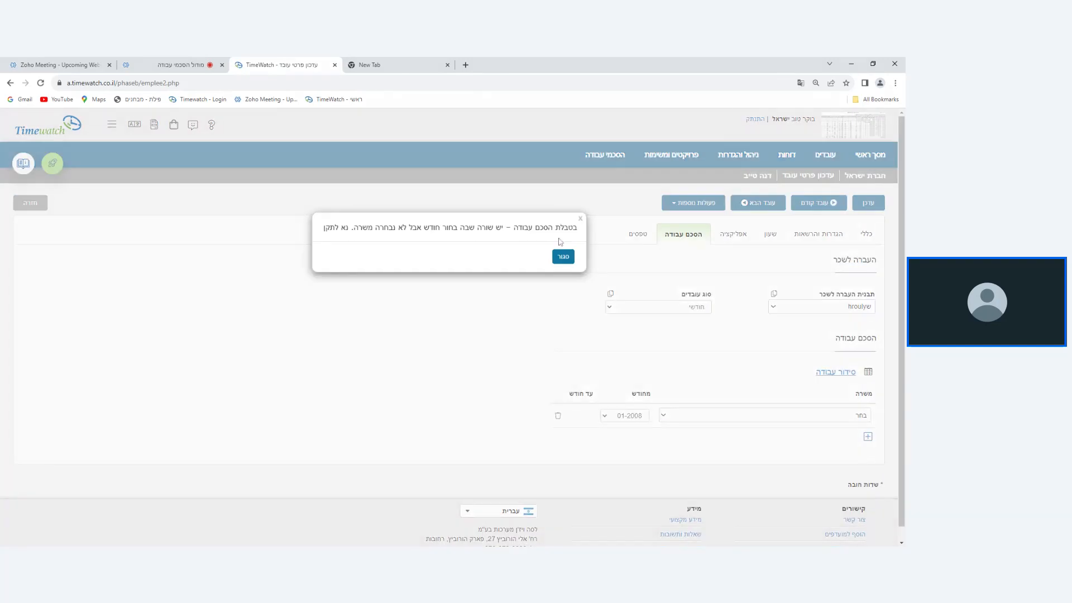
click(564, 253)
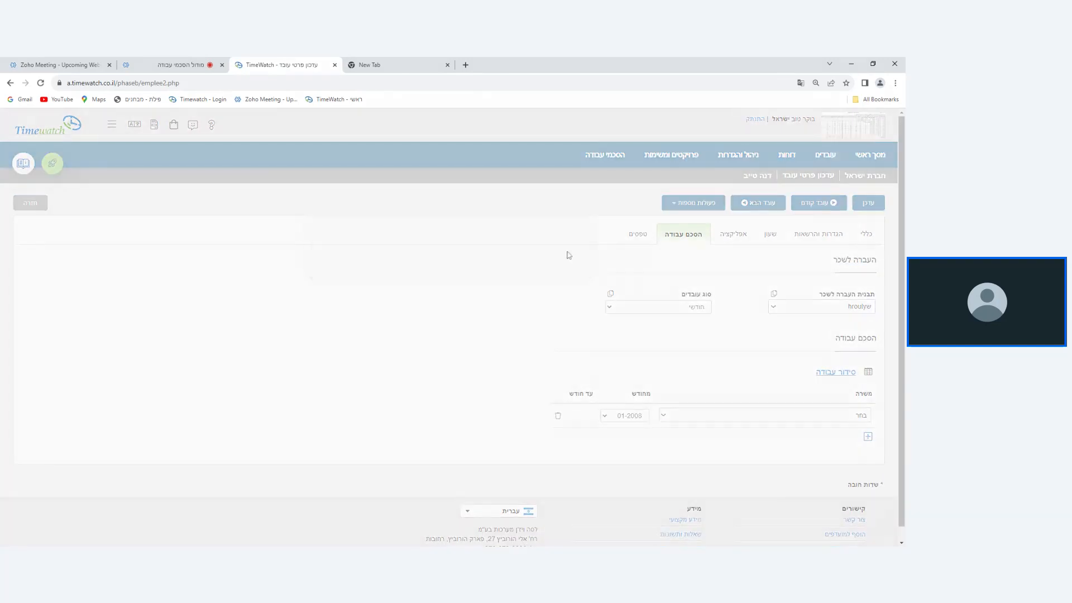
Try to save the agreement row with its start month also reset to בחר, and return to the employee list.
click(626, 416)
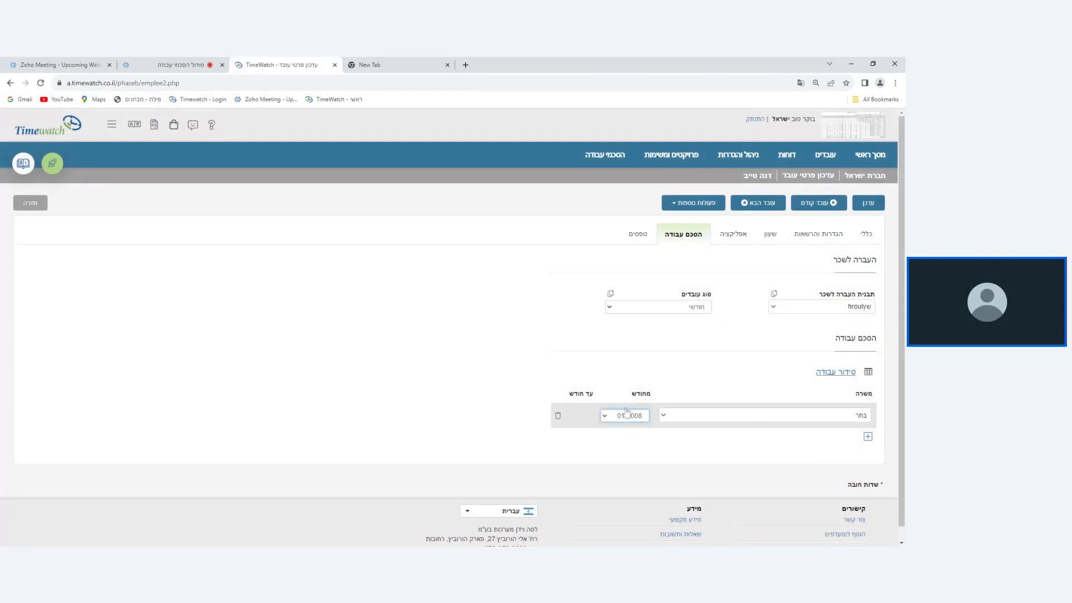
click(618, 248)
click(869, 205)
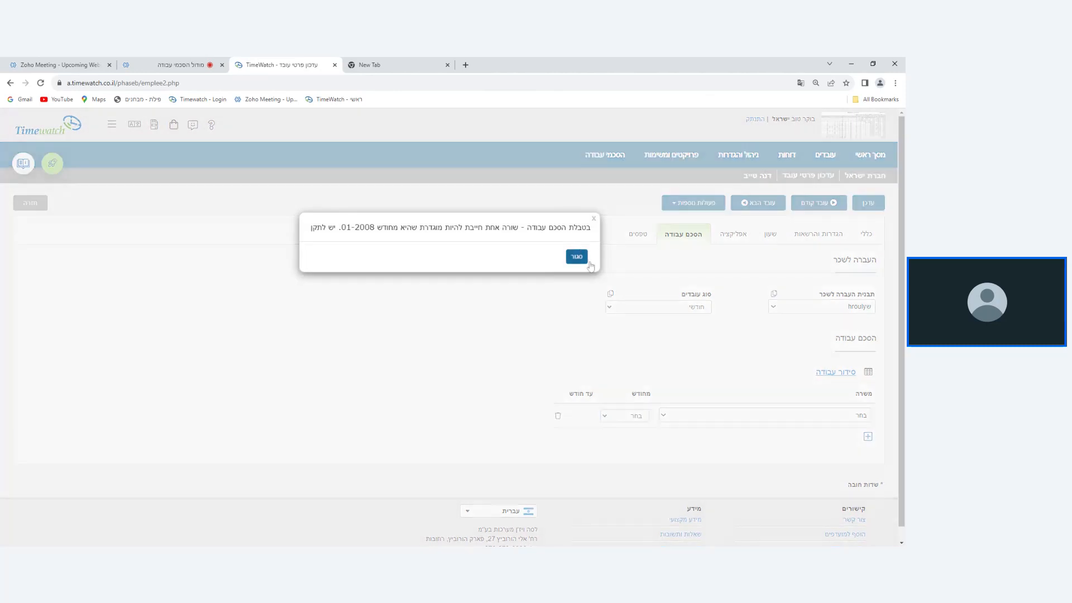
click(576, 257)
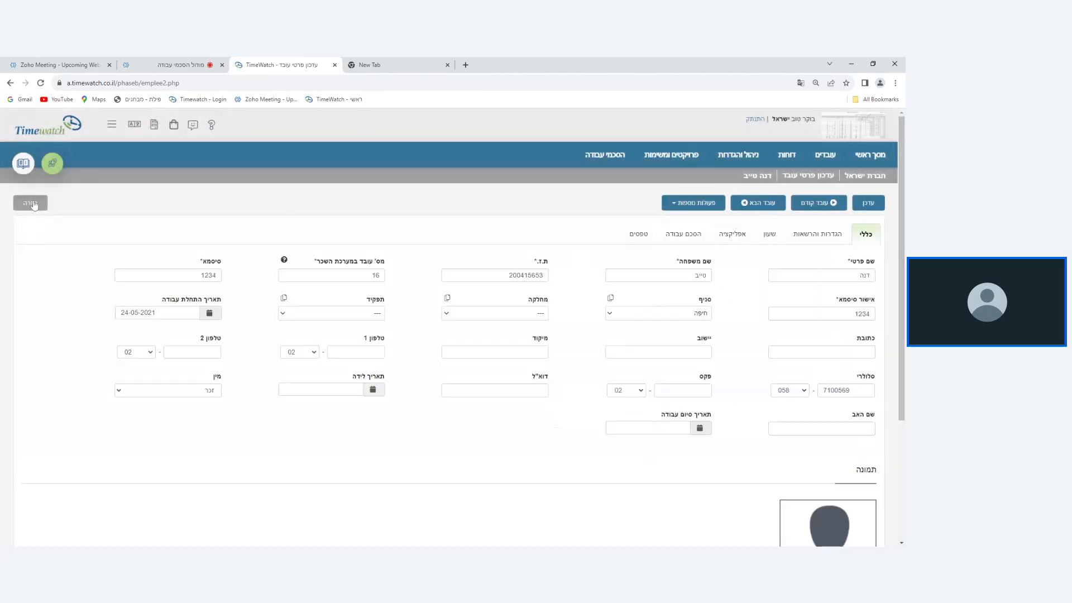
click(32, 204)
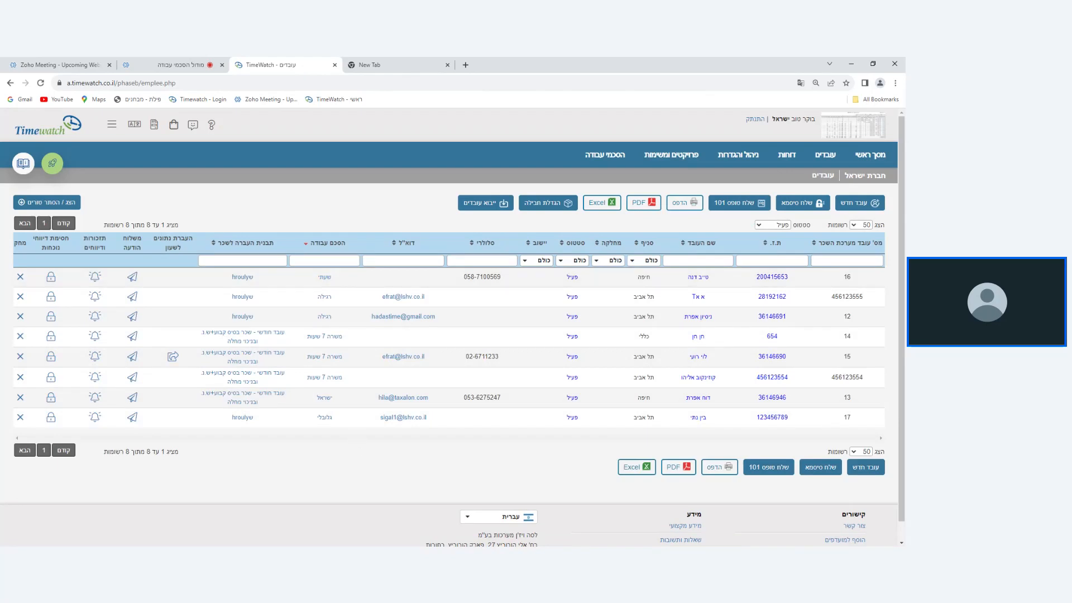
Reopen the עובדים employee list.
click(626, 155)
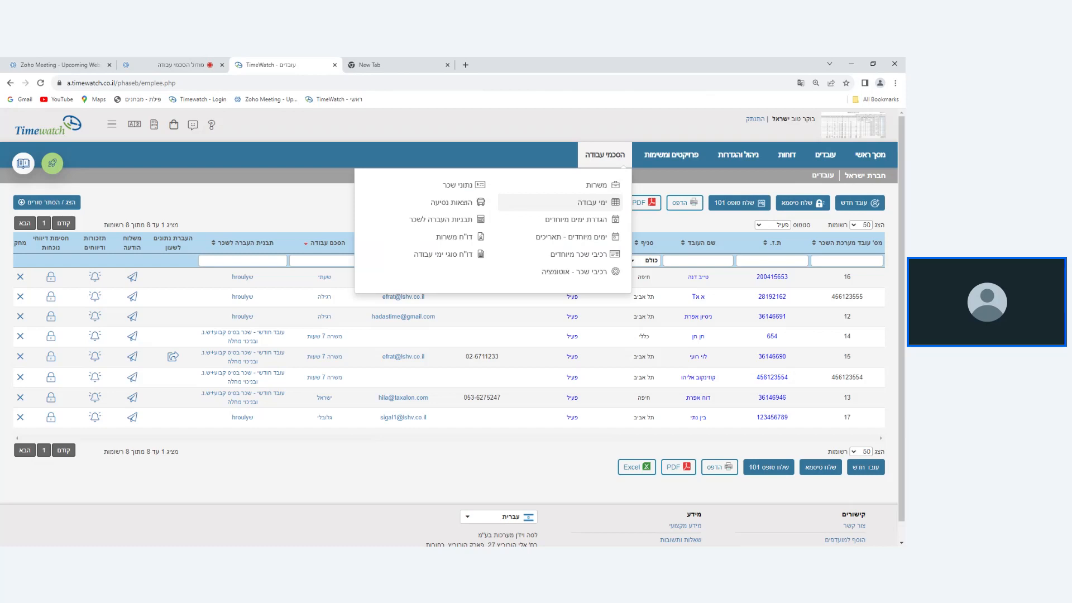
click(826, 159)
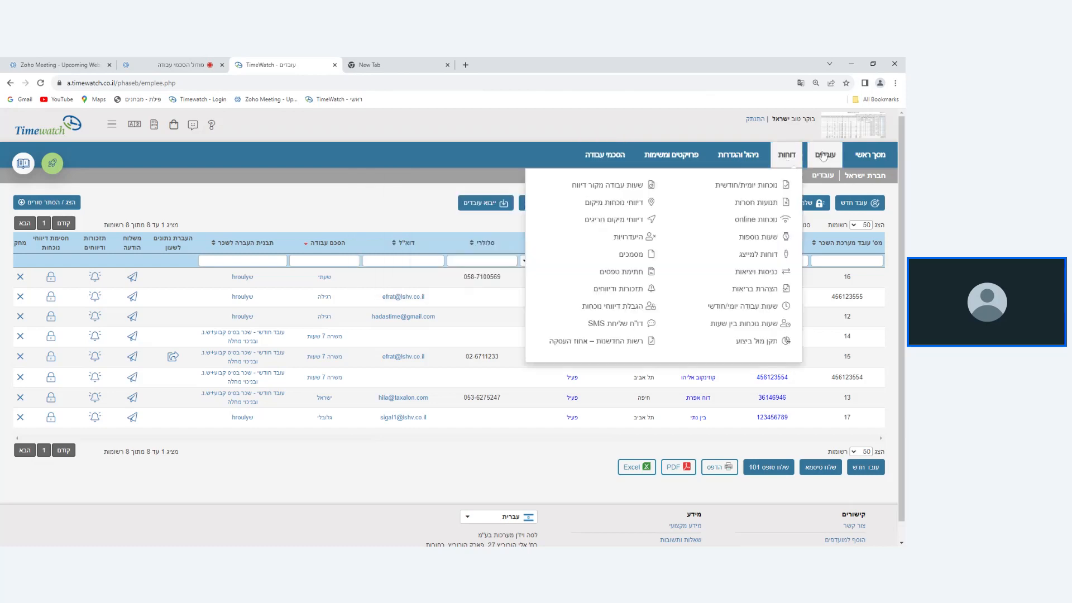
click(819, 185)
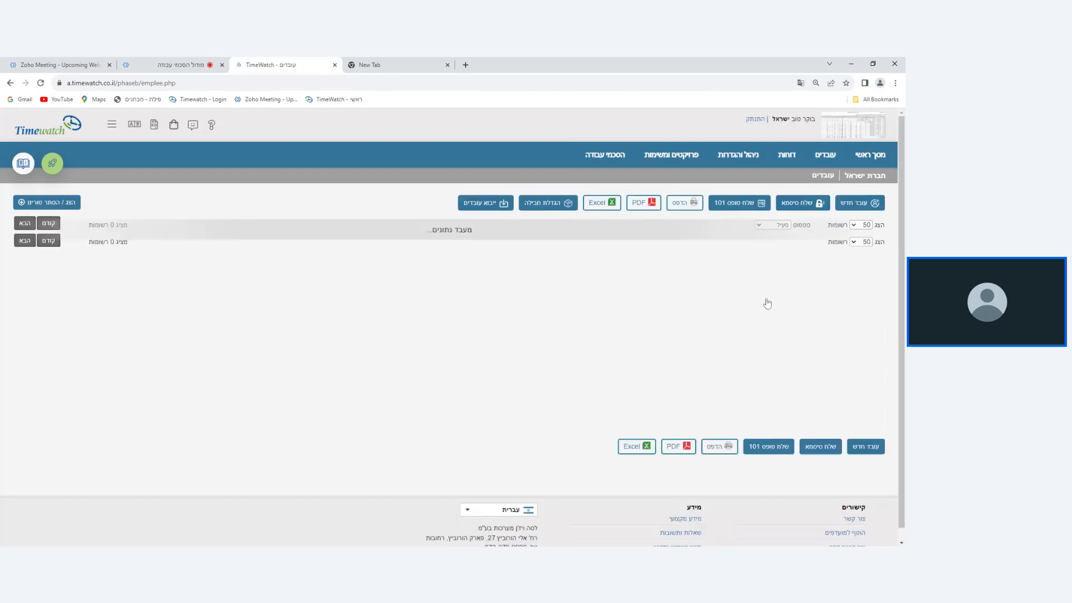
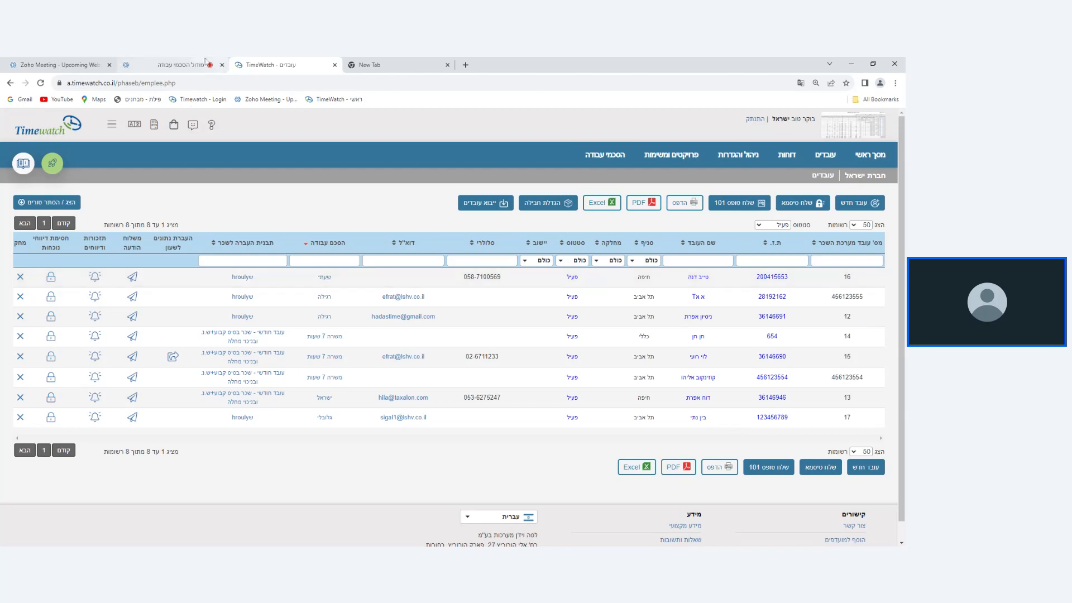
Switch to the Zoho webinar window to check on the attendees, and return to the TimeWatch עובדים employee list.
click(205, 61)
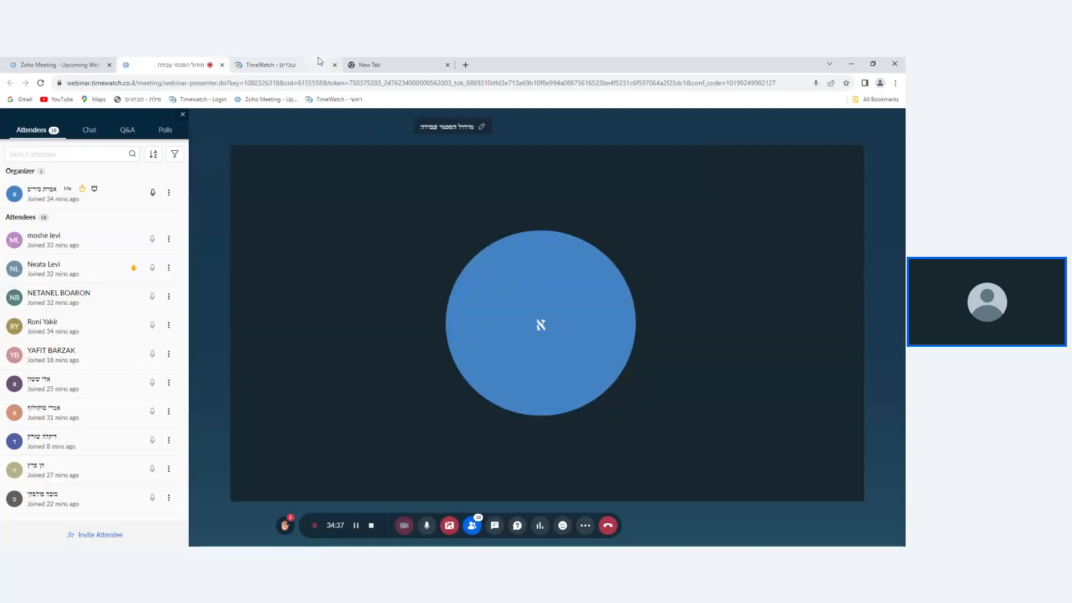
click(320, 62)
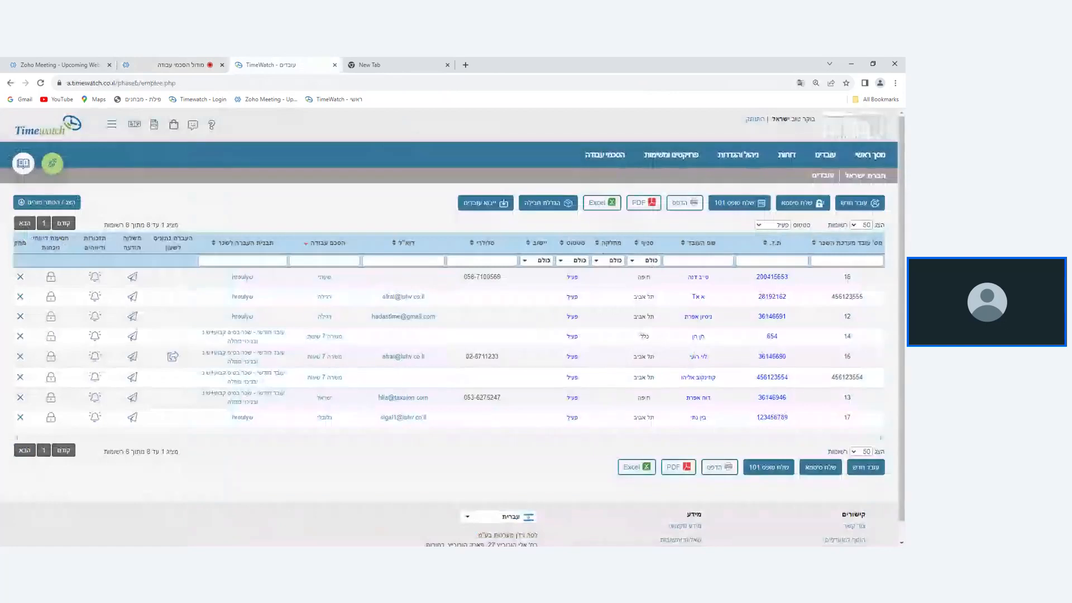